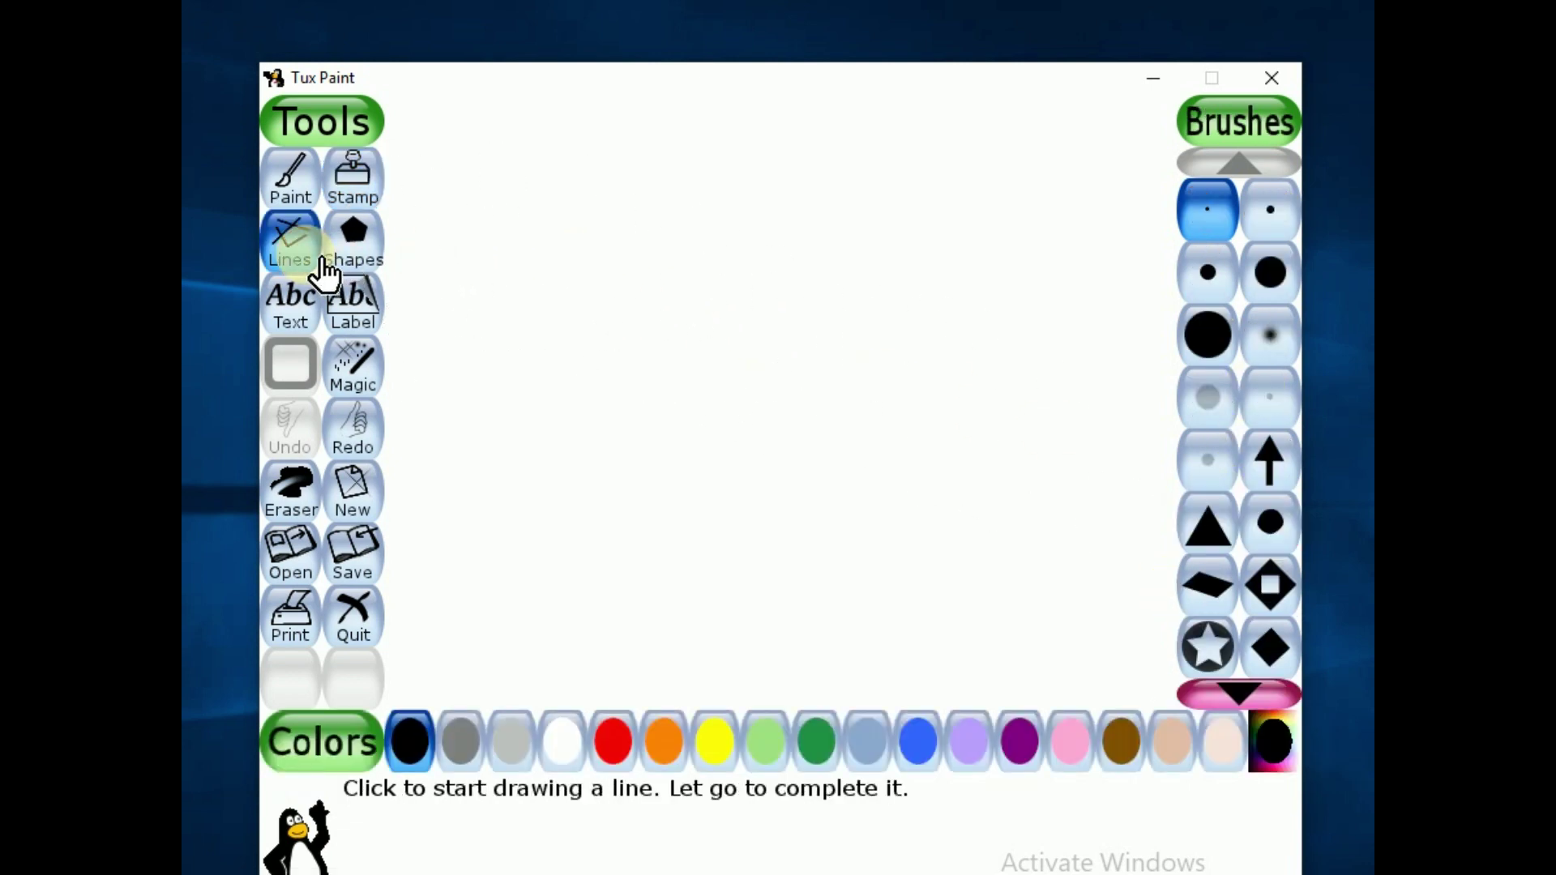
# Preview the Shapes tool options, then bring up the Text tool's font styles.
pyautogui.click(357, 239)
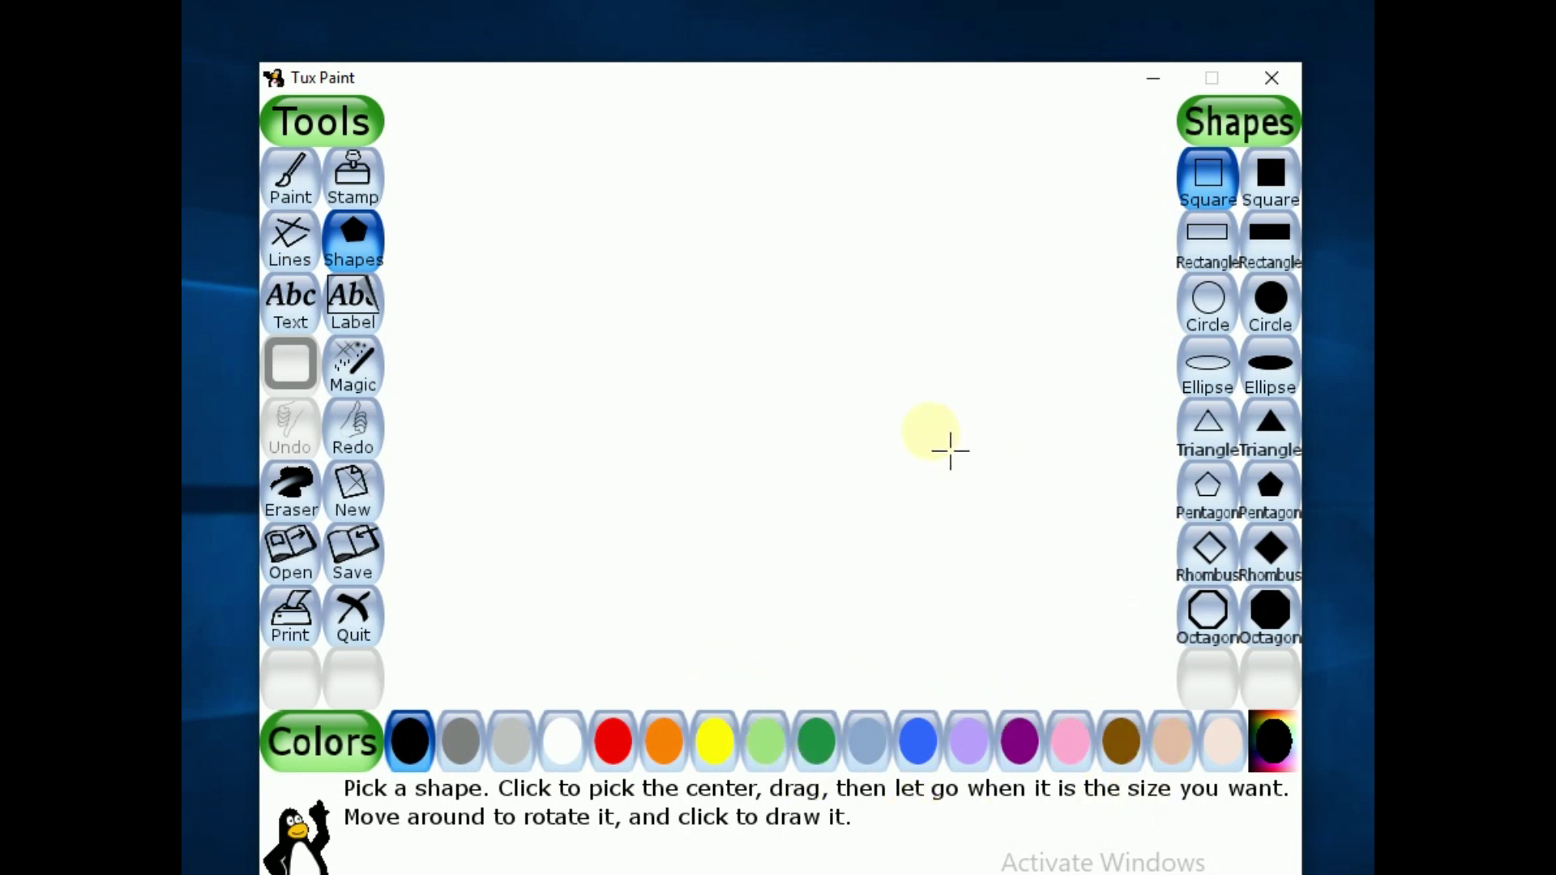
pyautogui.click(297, 328)
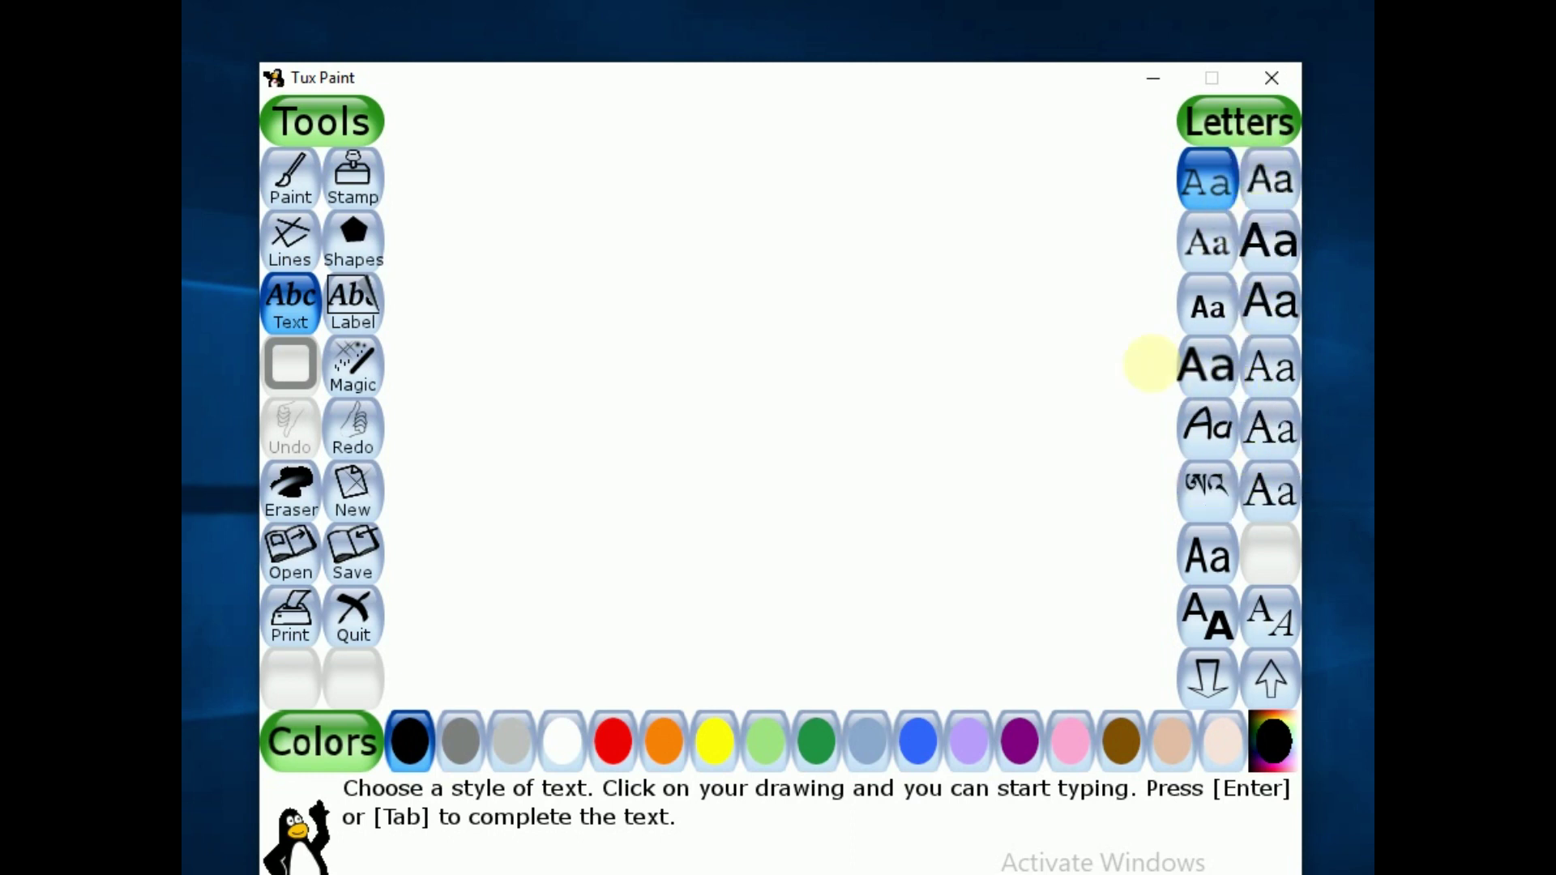
# Open Magic and page through the effects list to the rainbow effect.
pyautogui.click(379, 374)
pyautogui.click(1238, 632)
pyautogui.click(1240, 636)
pyautogui.click(1240, 636)
pyautogui.click(1235, 165)
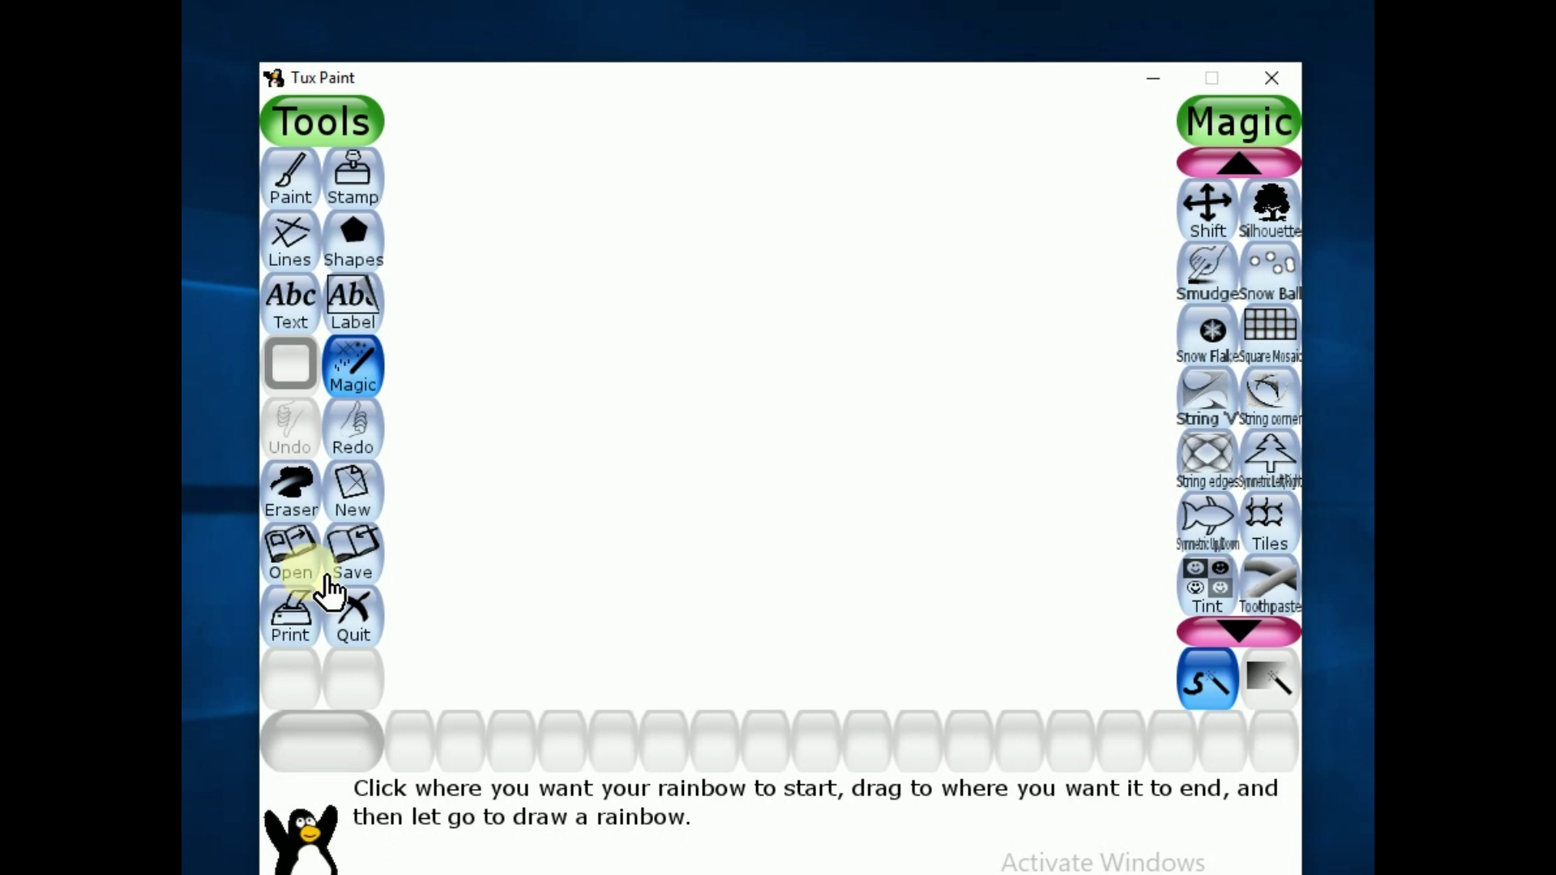
pyautogui.click(377, 578)
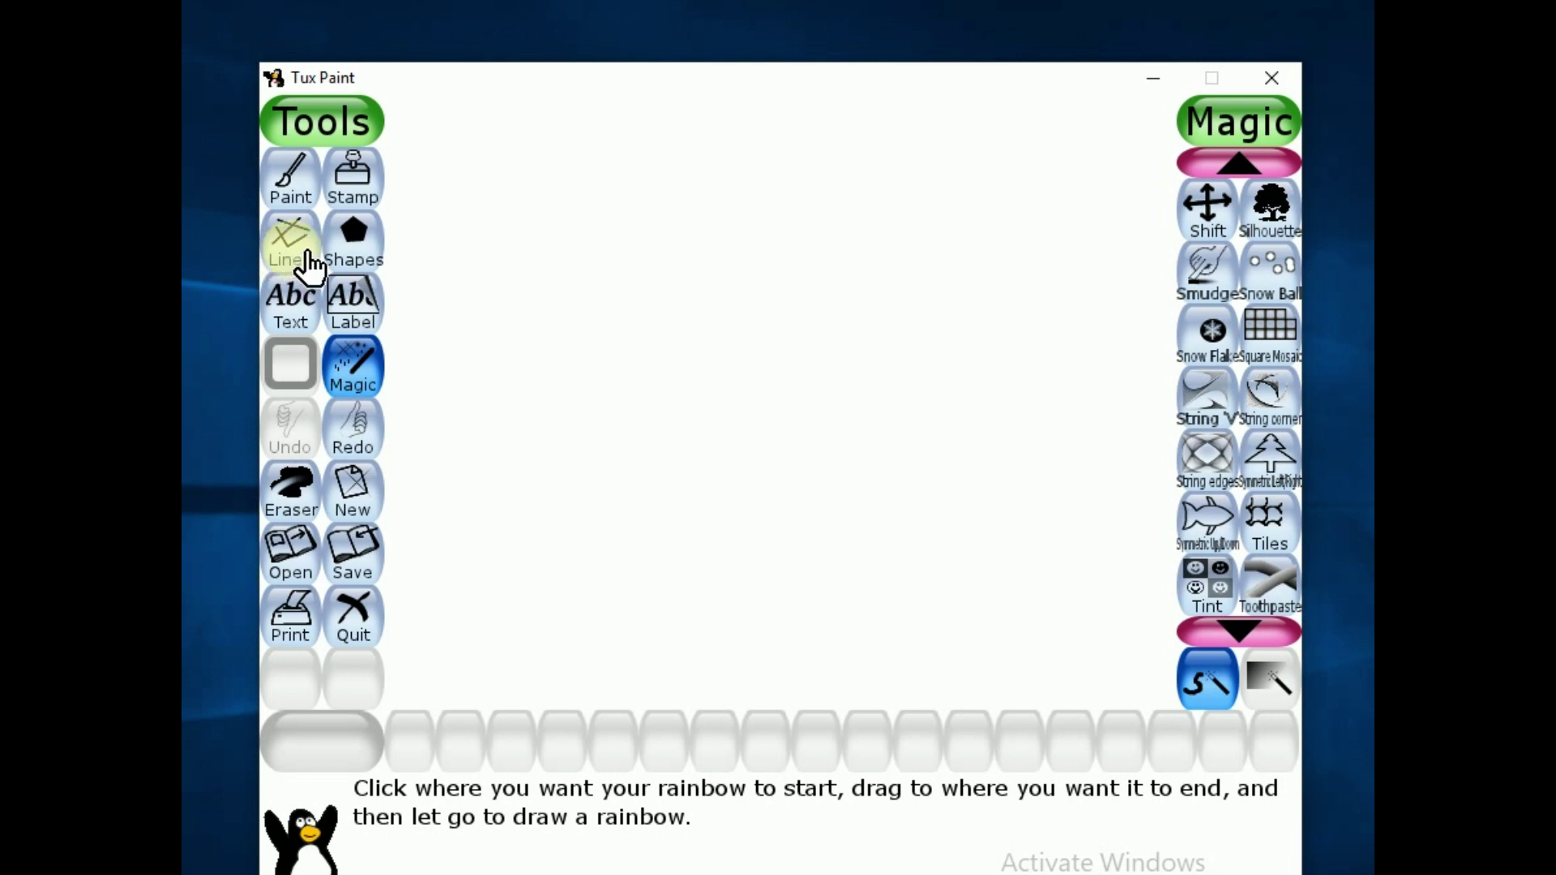
# Draw one edge-to-edge dark green straight line, undoing the earlier trial lines.
pyautogui.click(315, 274)
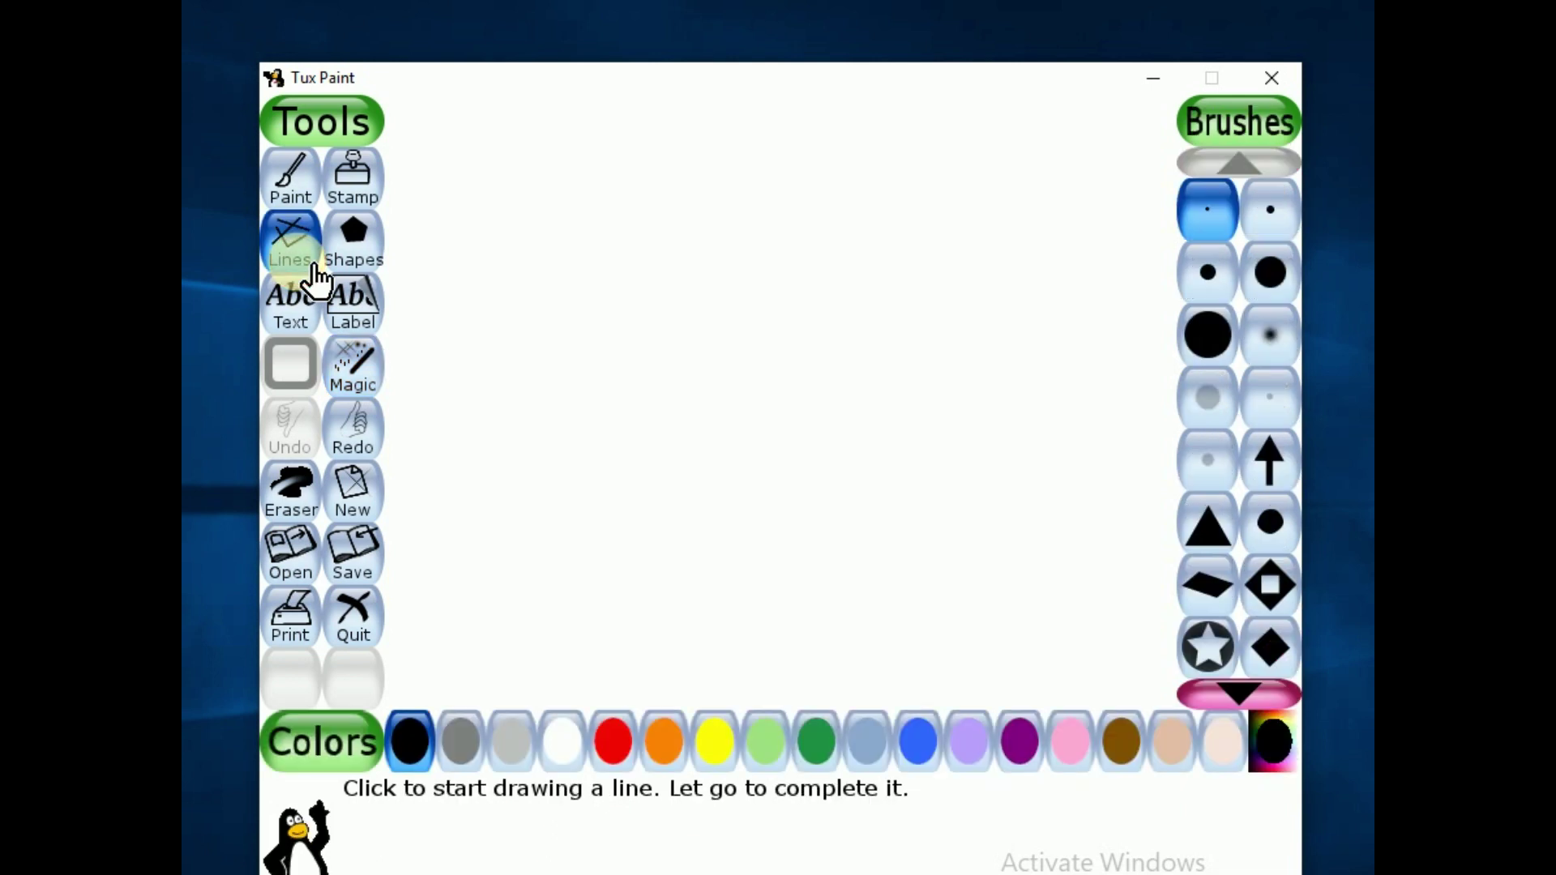
pyautogui.click(824, 744)
pyautogui.moveTo(405, 414)
pyautogui.mouseDown()
pyautogui.moveTo(702, 452)
pyautogui.moveTo(1135, 450)
pyautogui.mouseUp()
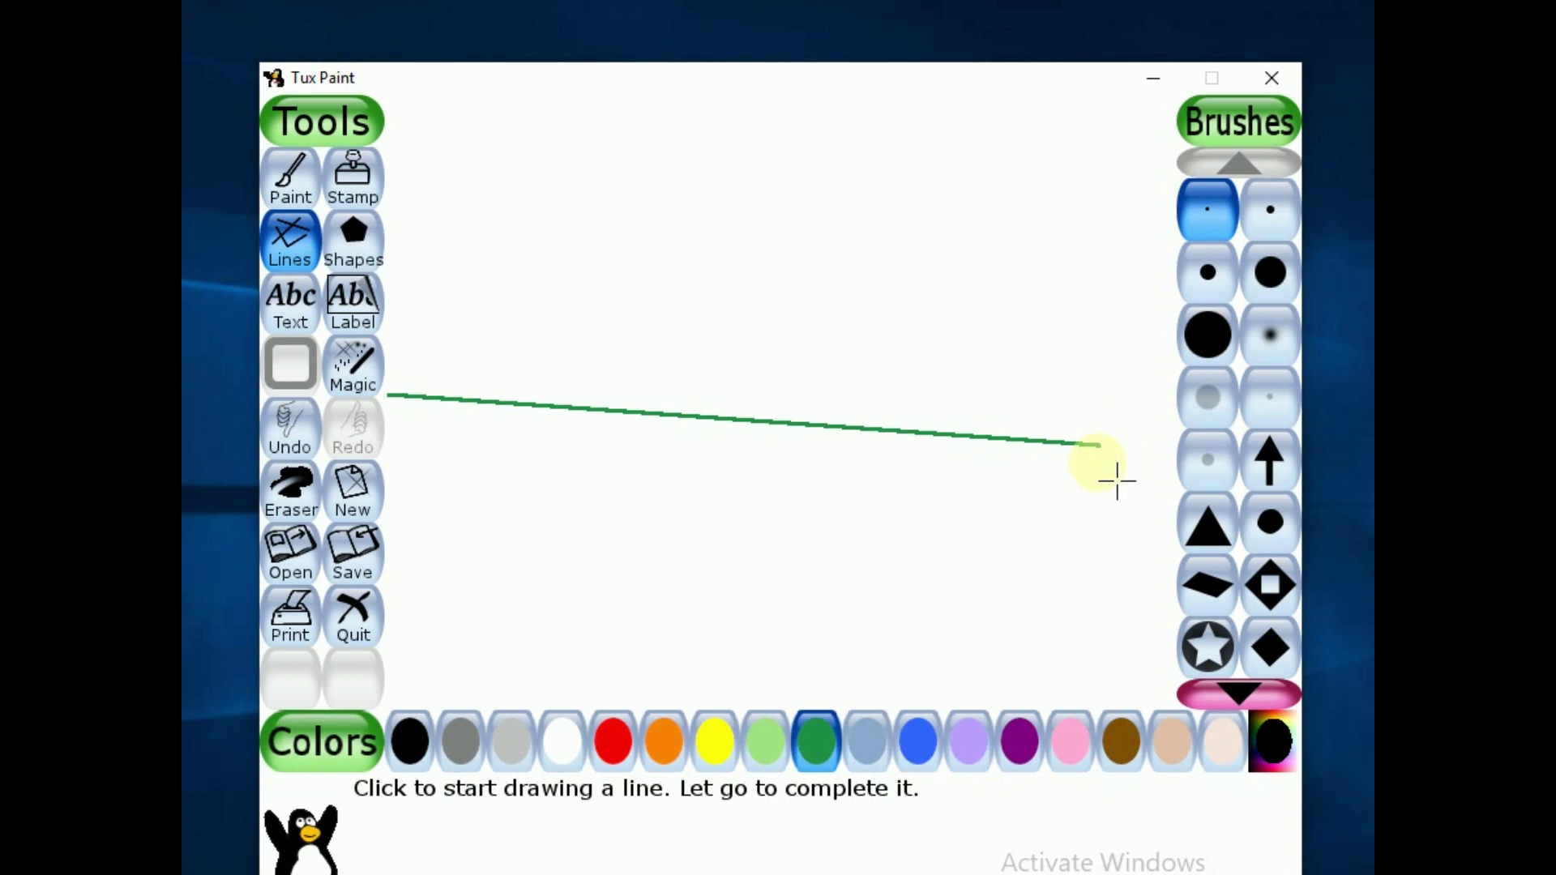
pyautogui.moveTo(458, 466); pyautogui.dragTo(457, 466)
pyautogui.moveTo(602, 522); pyautogui.dragTo(1023, 566)
pyautogui.click(292, 446)
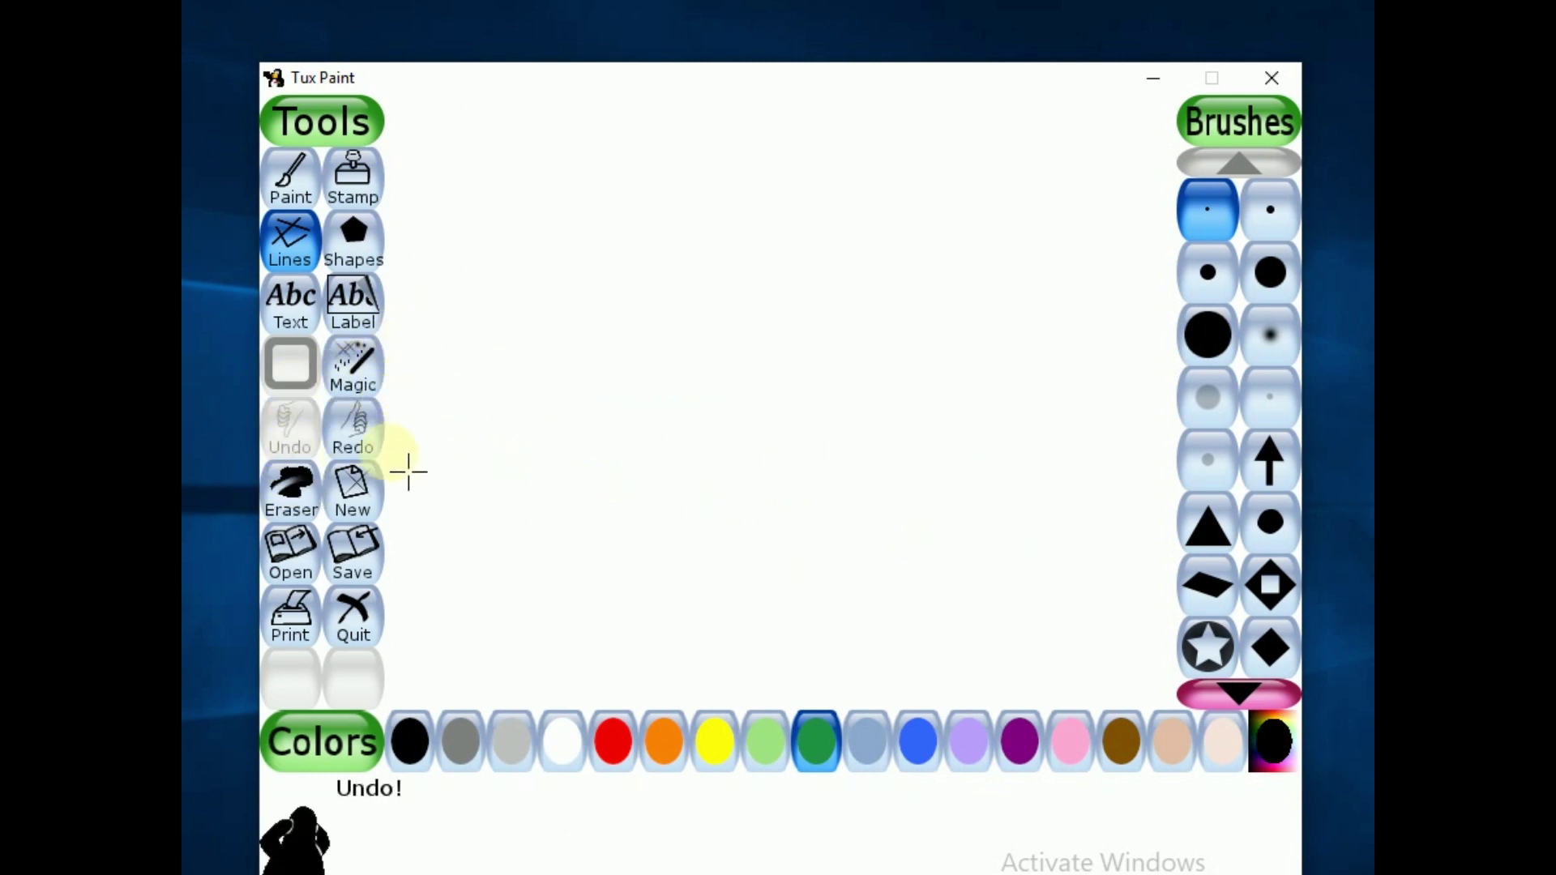
pyautogui.moveTo(407, 482)
pyautogui.mouseDown()
pyautogui.moveTo(1161, 490)
pyautogui.moveTo(1234, 512)
pyautogui.mouseUp()
pyautogui.moveTo(413, 481); pyautogui.dragTo(365, 456)
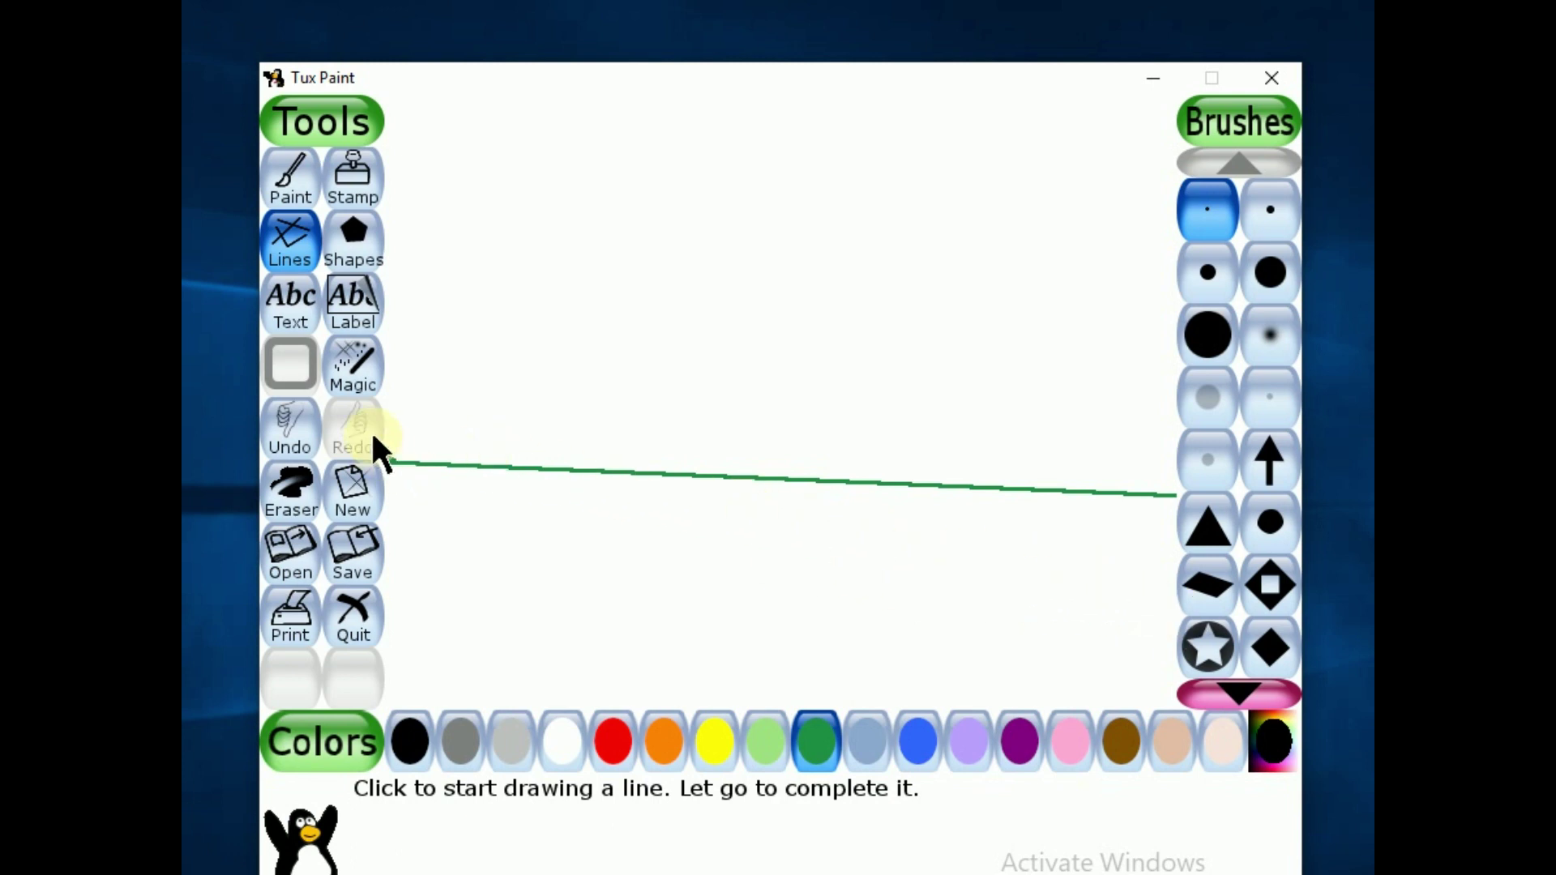
# Open Magic and page back to the start of the effects list.
pyautogui.click(365, 387)
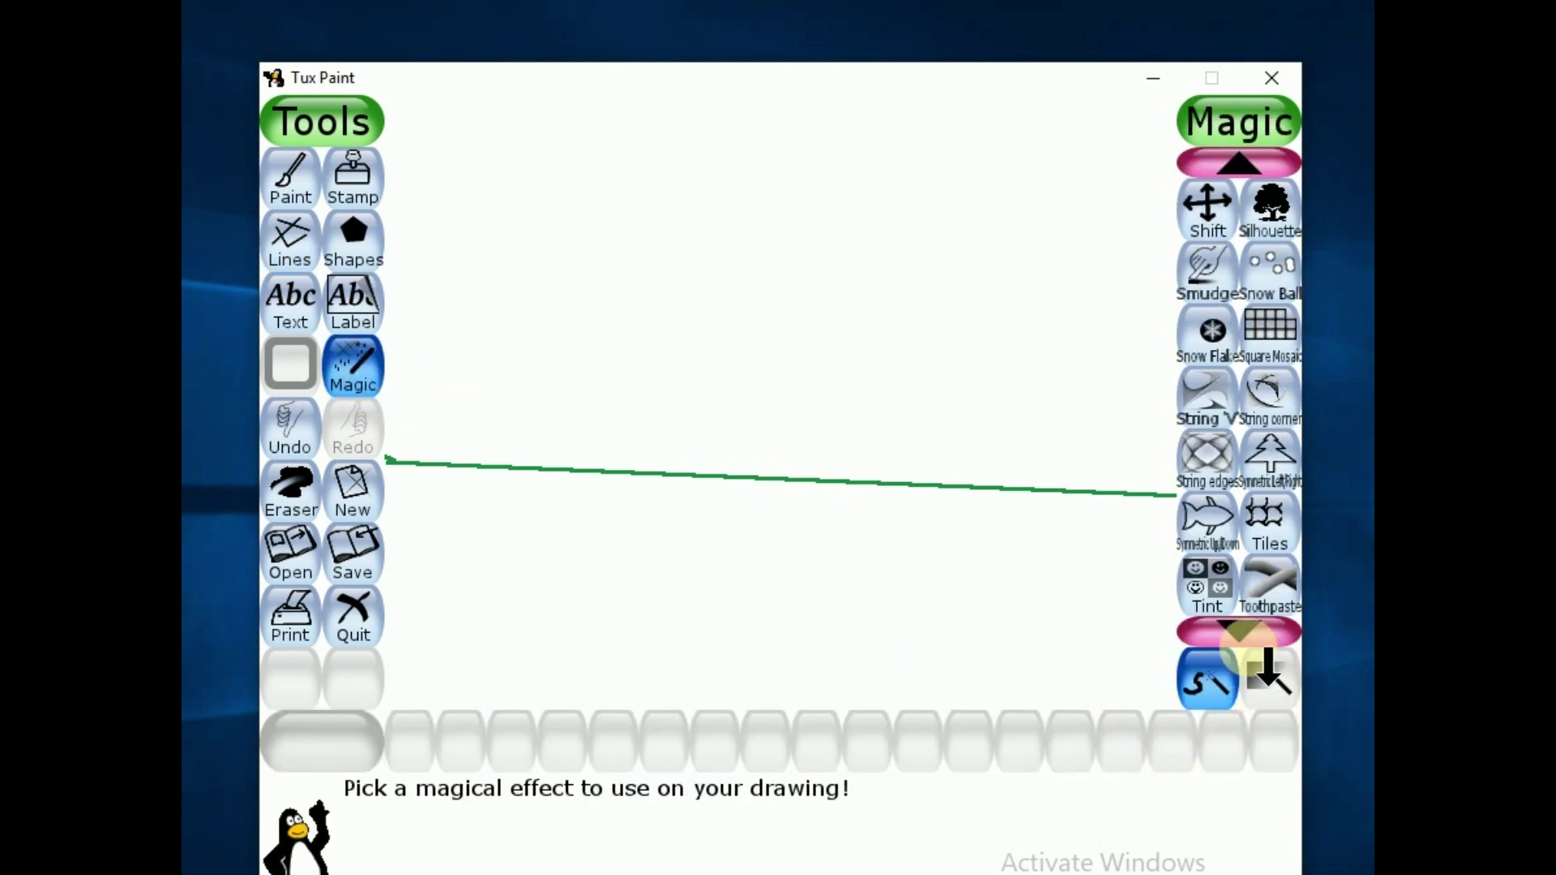
pyautogui.click(1240, 632)
pyautogui.click(1240, 632)
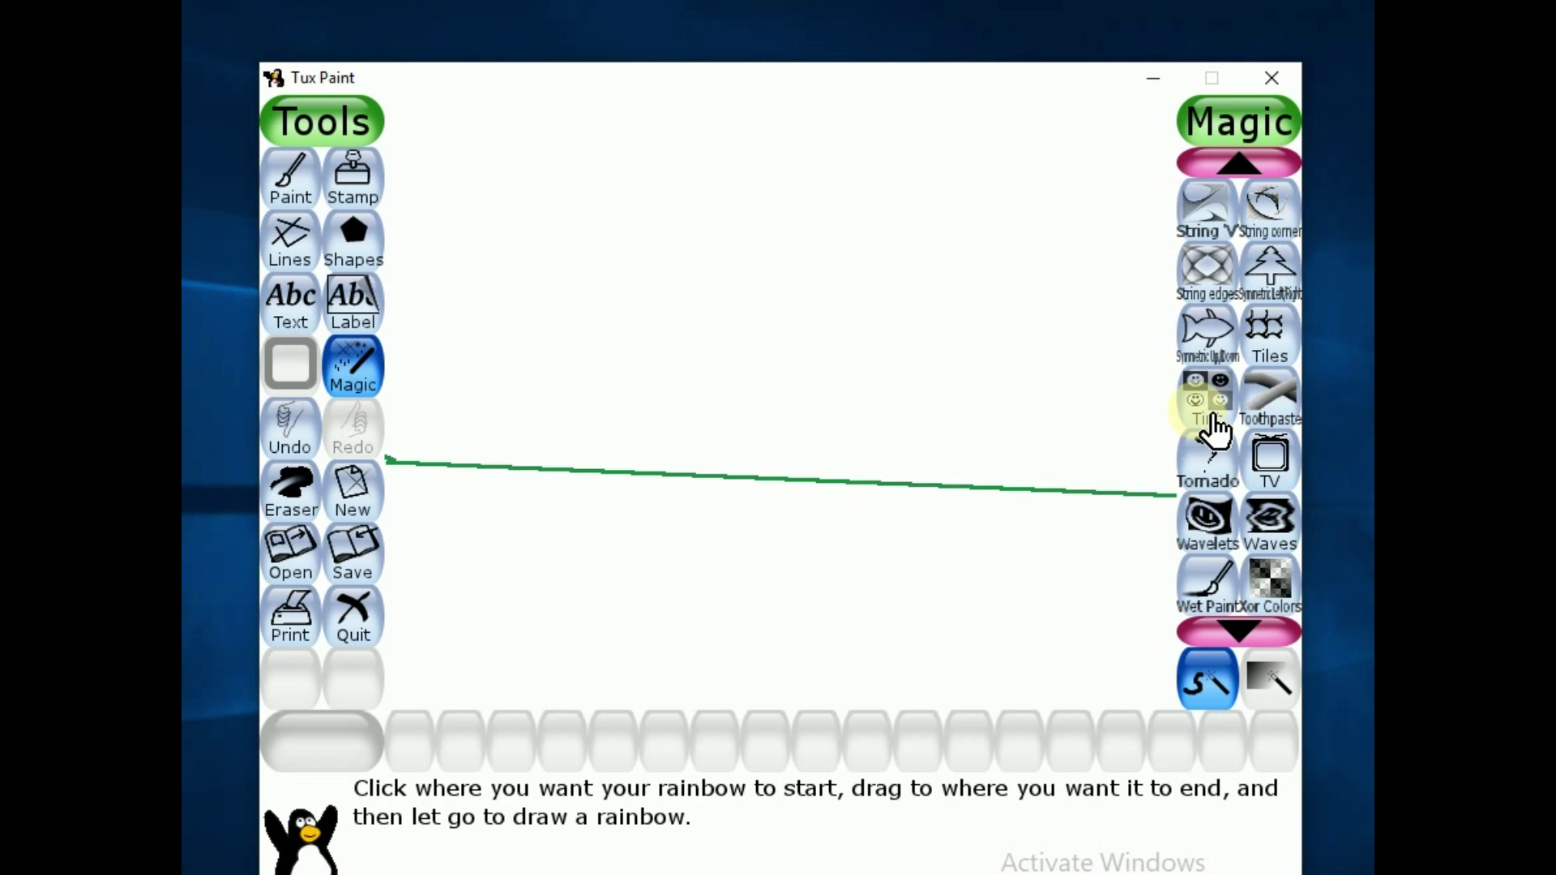
pyautogui.click(1264, 161)
pyautogui.click(1265, 160)
pyautogui.click(1264, 161)
pyautogui.click(1265, 161)
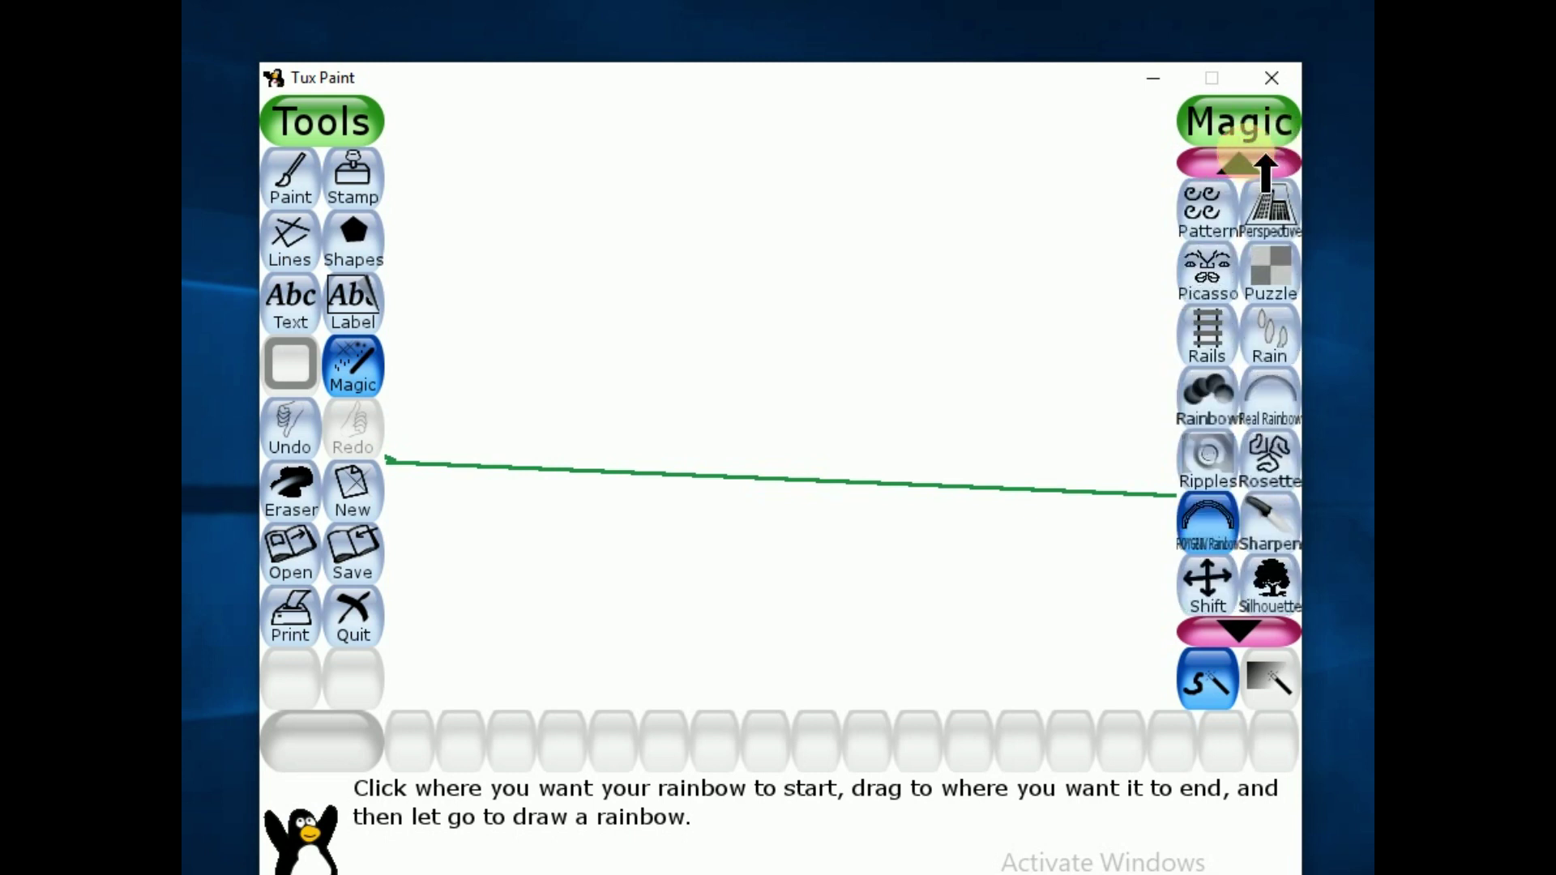
pyautogui.click(1265, 160)
pyautogui.click(1265, 159)
pyautogui.click(1265, 159)
pyautogui.click(1265, 160)
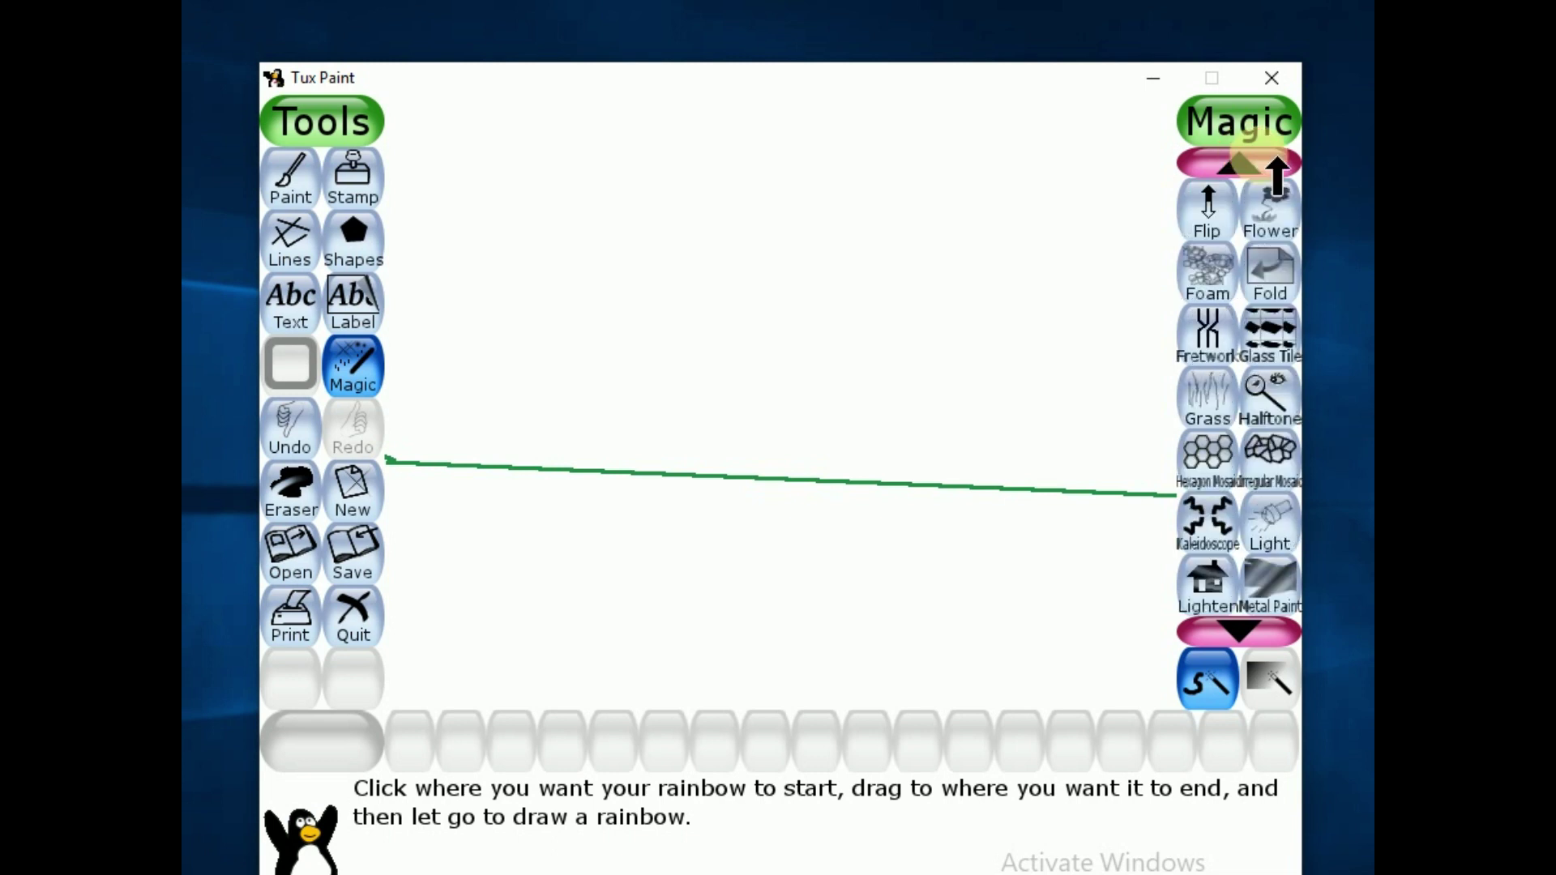
pyautogui.click(1265, 161)
pyautogui.click(1265, 161)
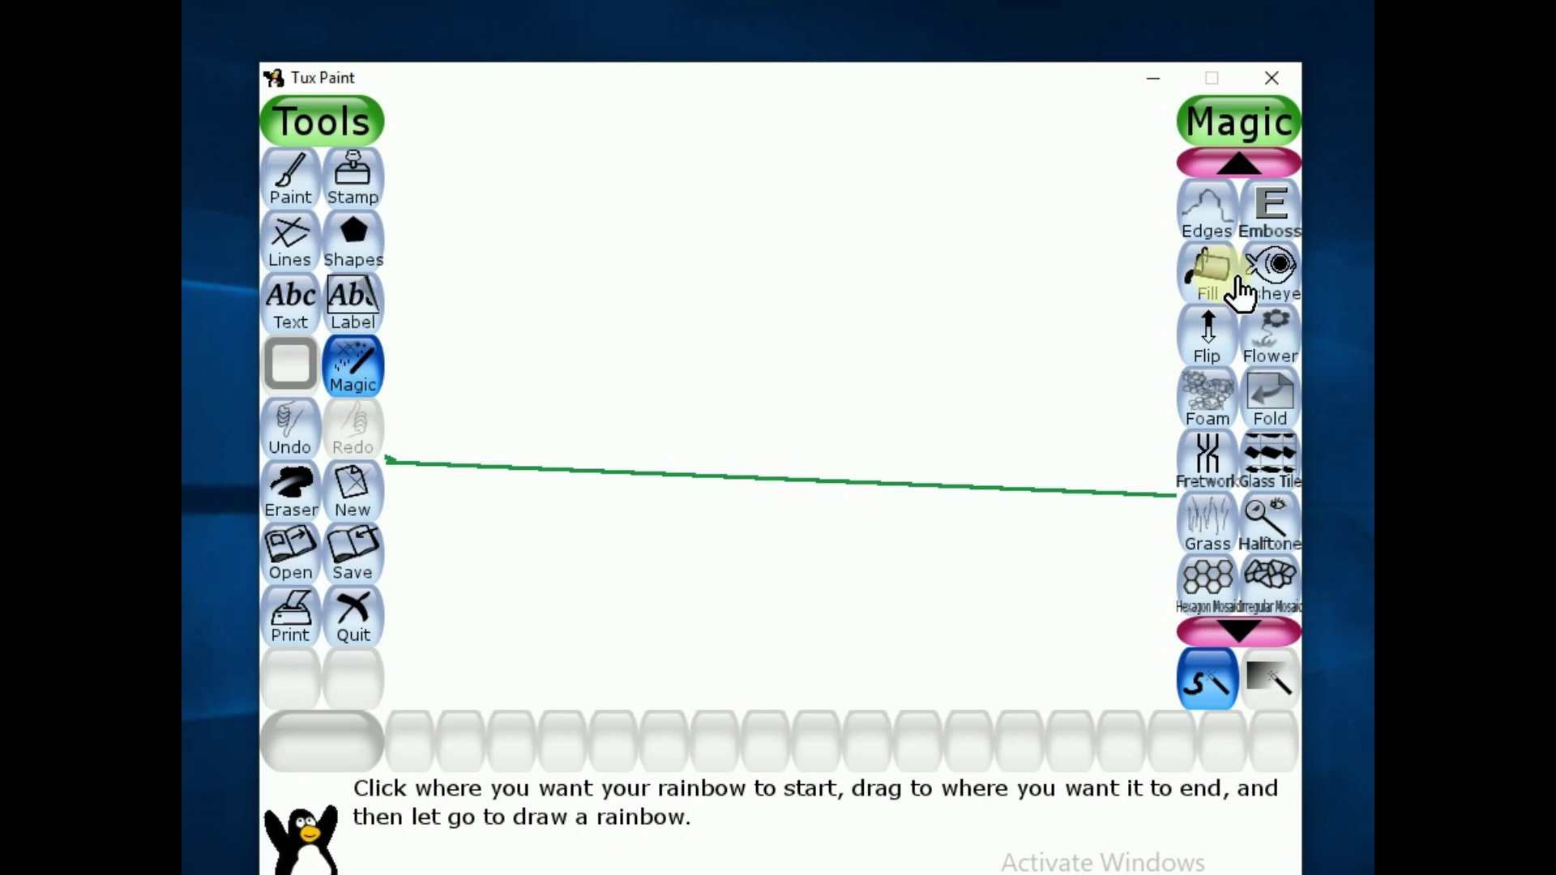
# Fill the area below the green line with dark green using the Fill effect.
pyautogui.click(1234, 282)
pyautogui.click(843, 758)
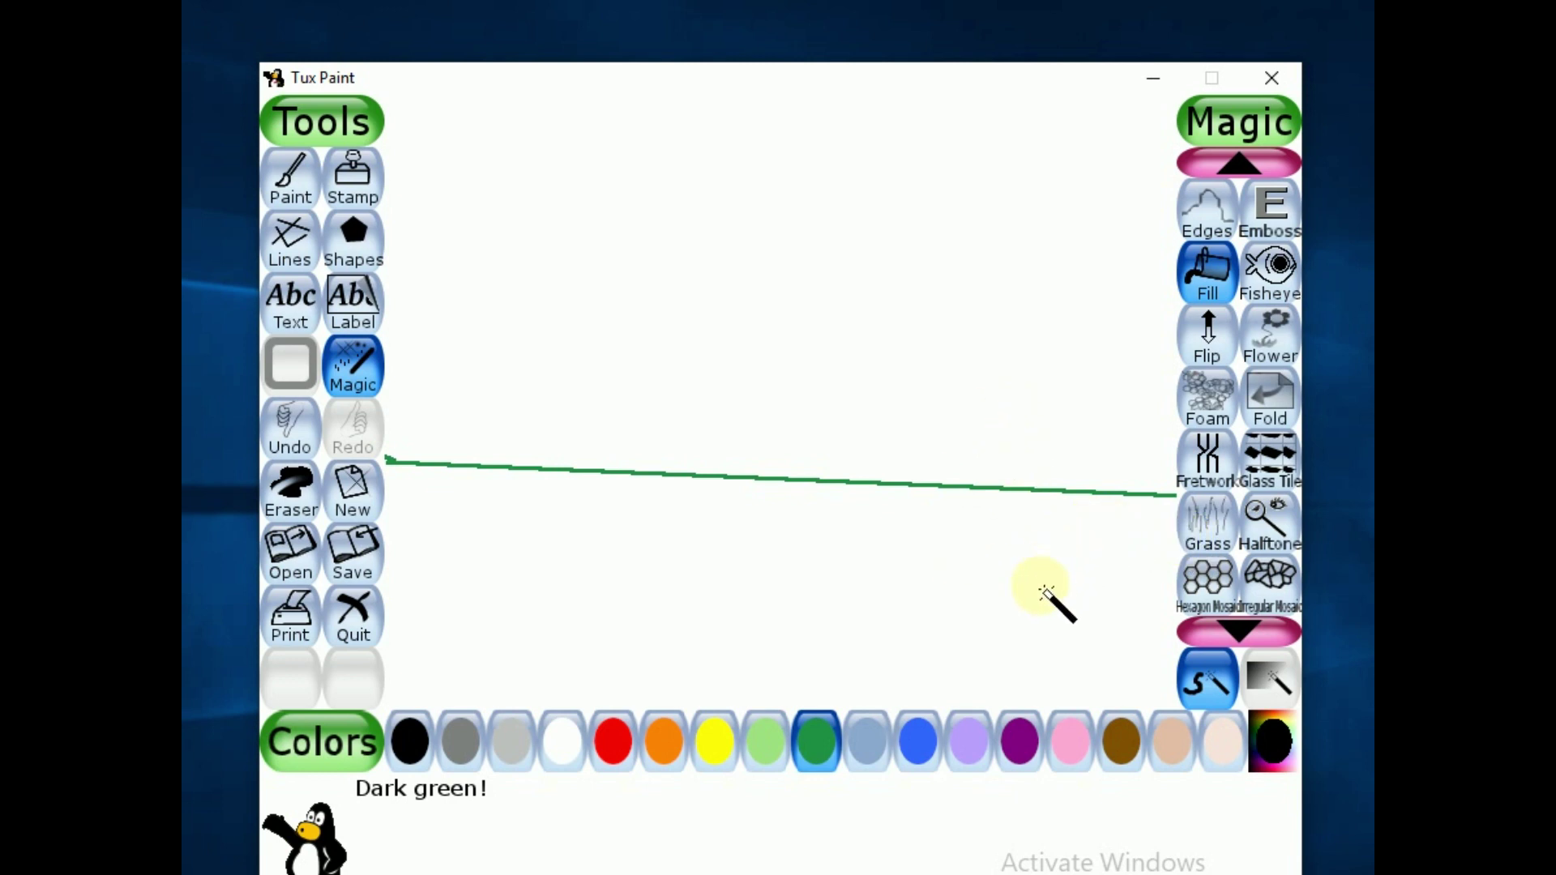
pyautogui.click(1027, 609)
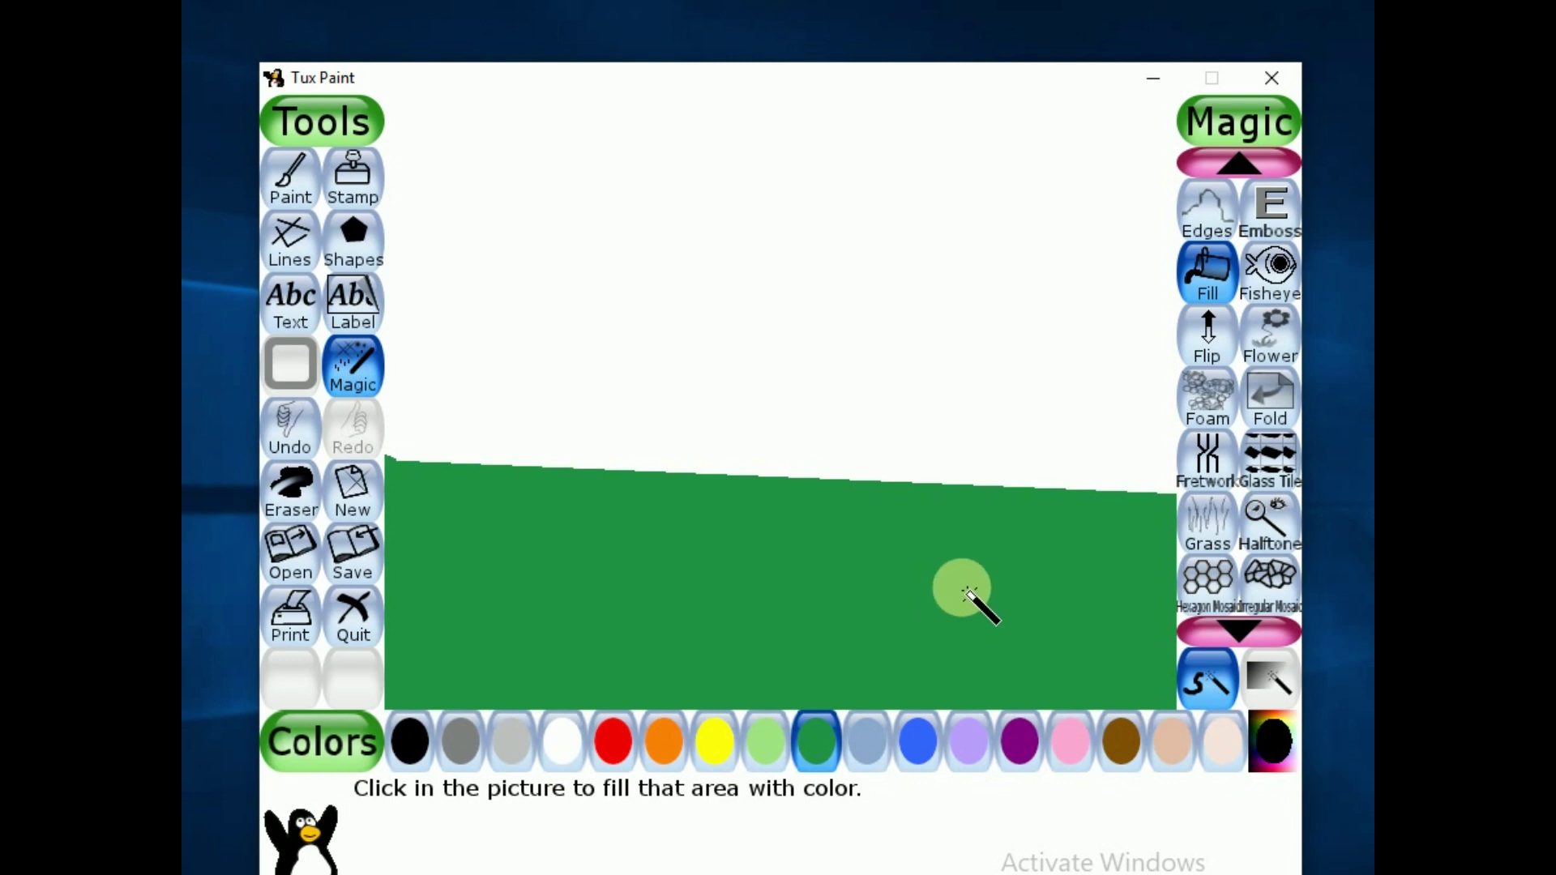
pyautogui.click(1282, 649)
pyautogui.click(1283, 648)
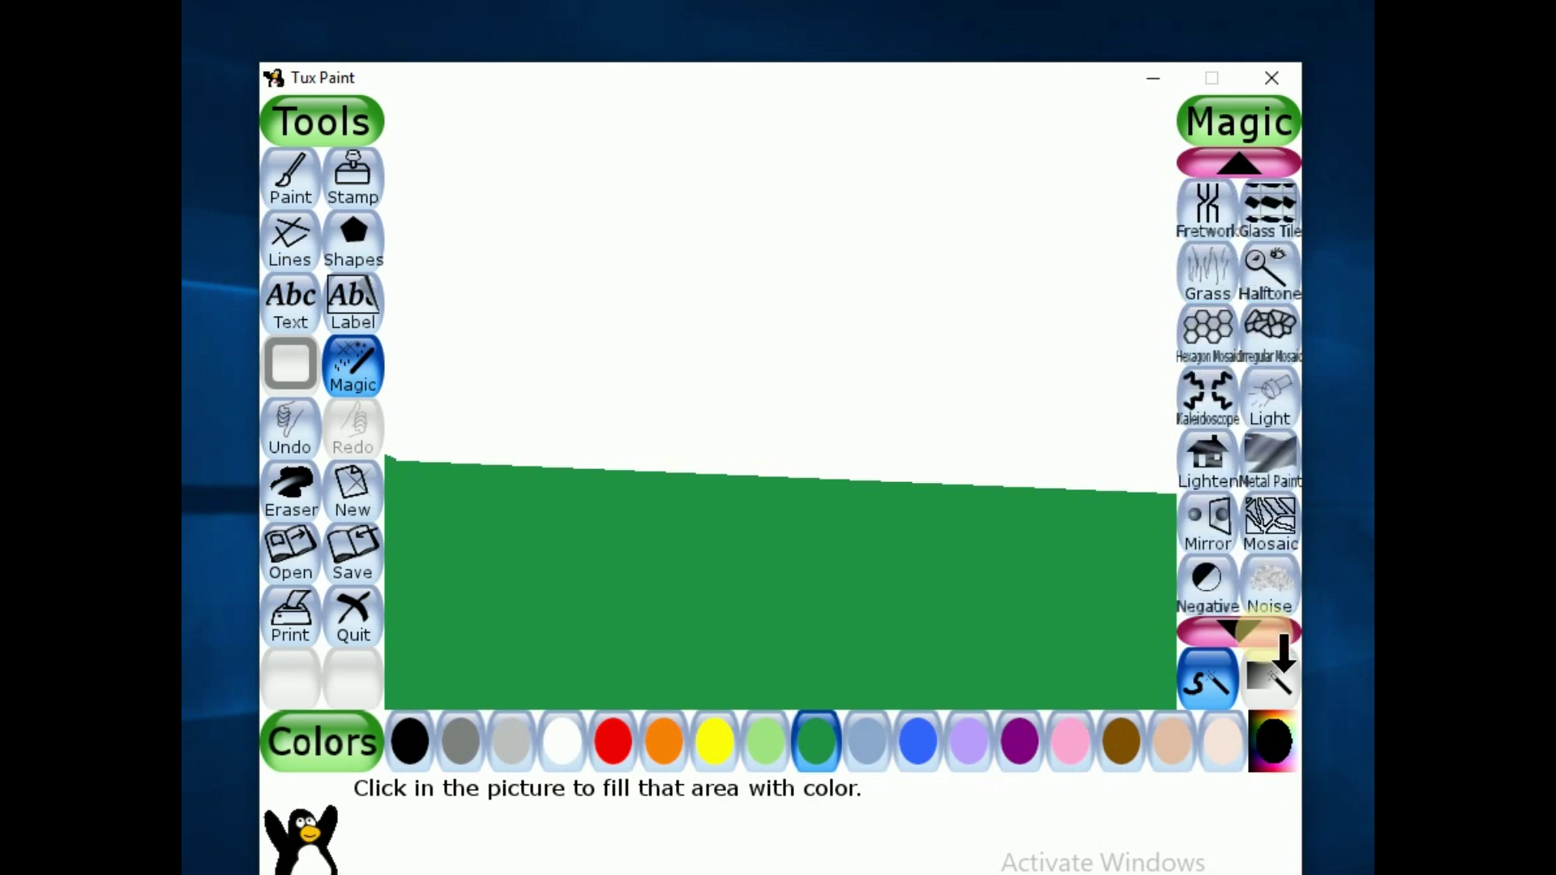
pyautogui.click(1282, 649)
pyautogui.click(1283, 649)
pyautogui.click(1283, 648)
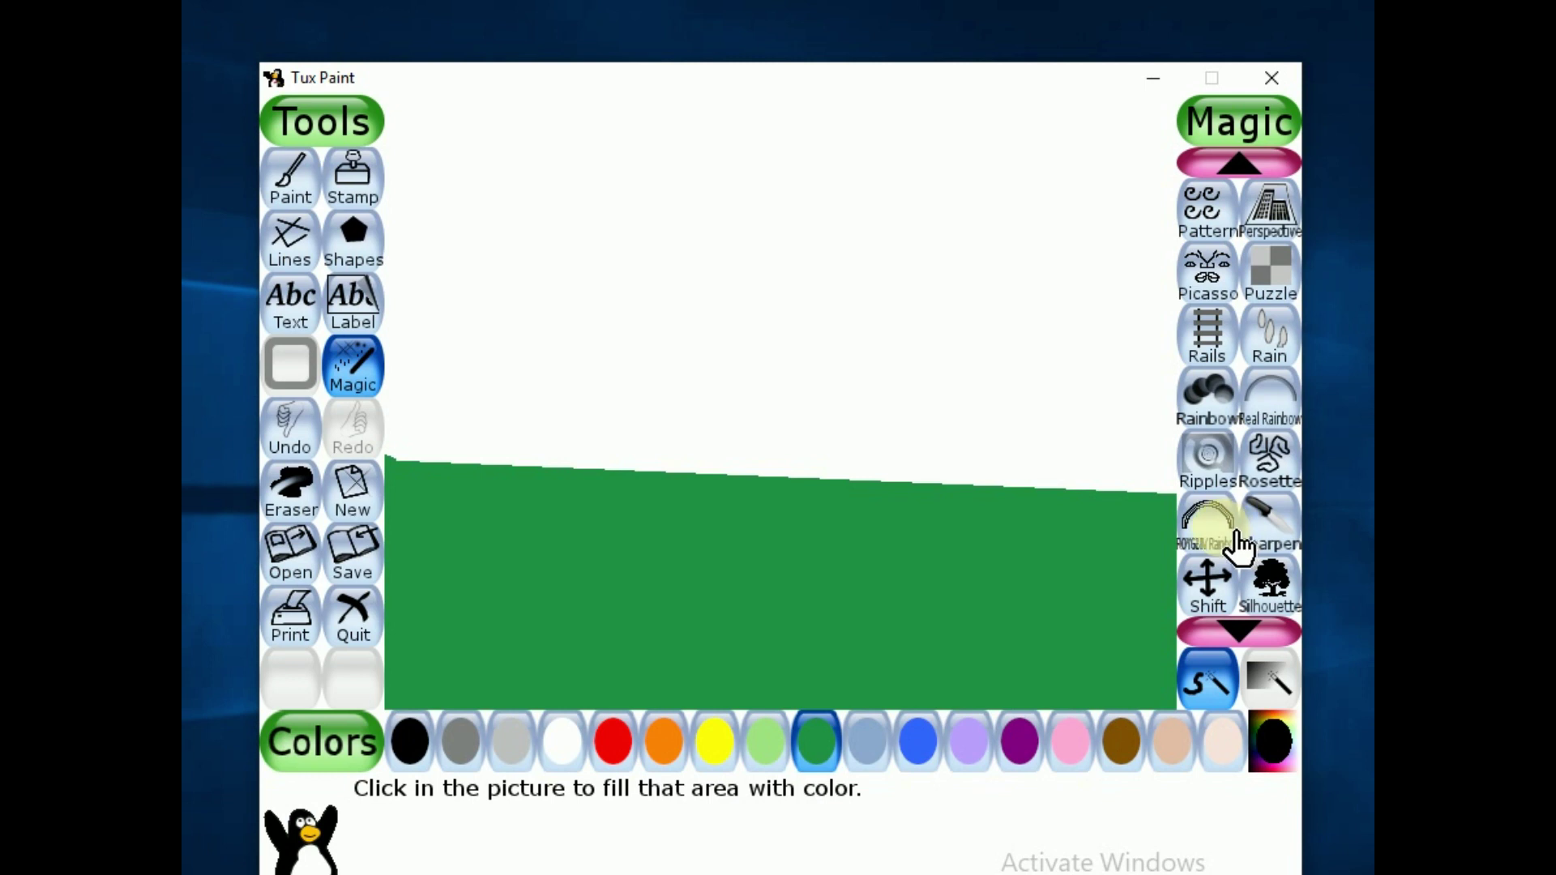
# Drag a ROYGBIV rainbow from the grass's left to its right end, undoing the stray one.
pyautogui.click(1238, 547)
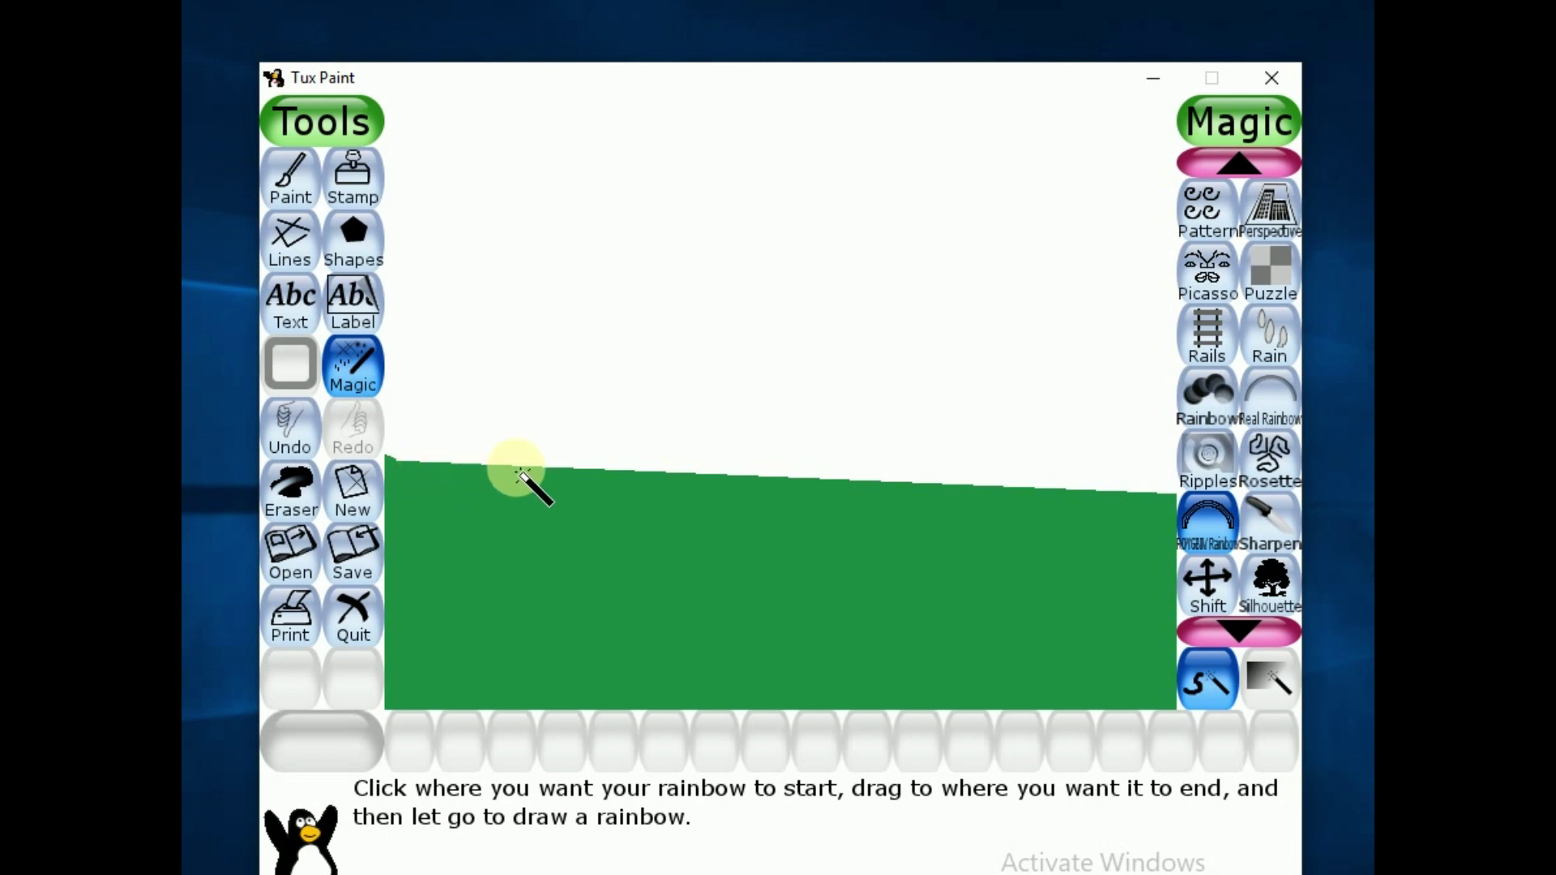
pyautogui.moveTo(505, 470); pyautogui.dragTo(1216, 434)
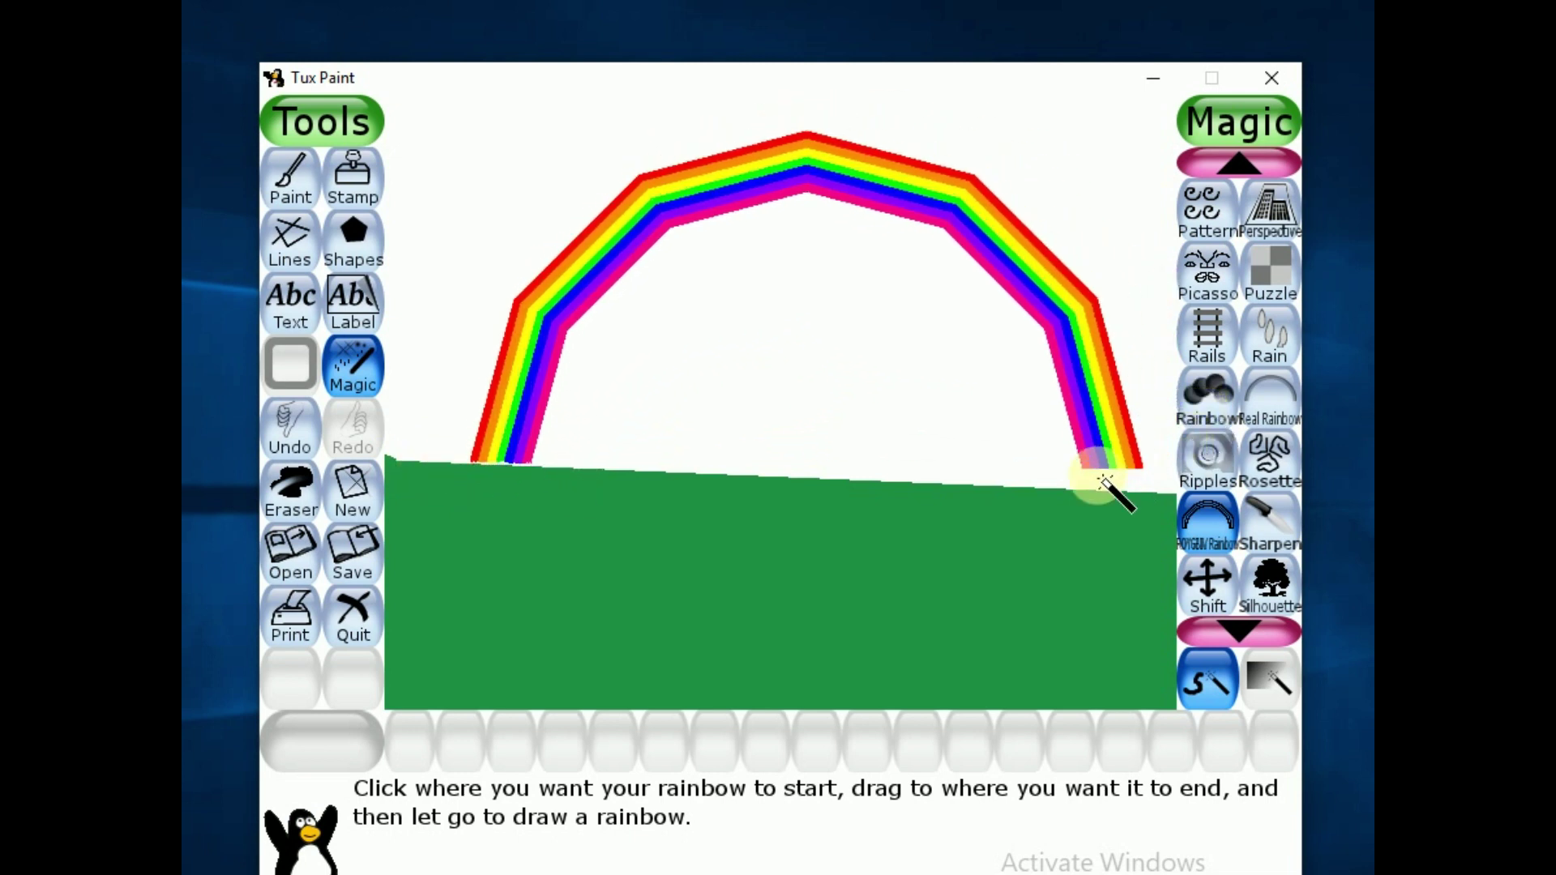
pyautogui.moveTo(1215, 434)
pyautogui.mouseDown()
pyautogui.moveTo(1293, 571)
pyautogui.moveTo(1138, 491)
pyautogui.moveTo(1140, 506)
pyautogui.mouseUp()
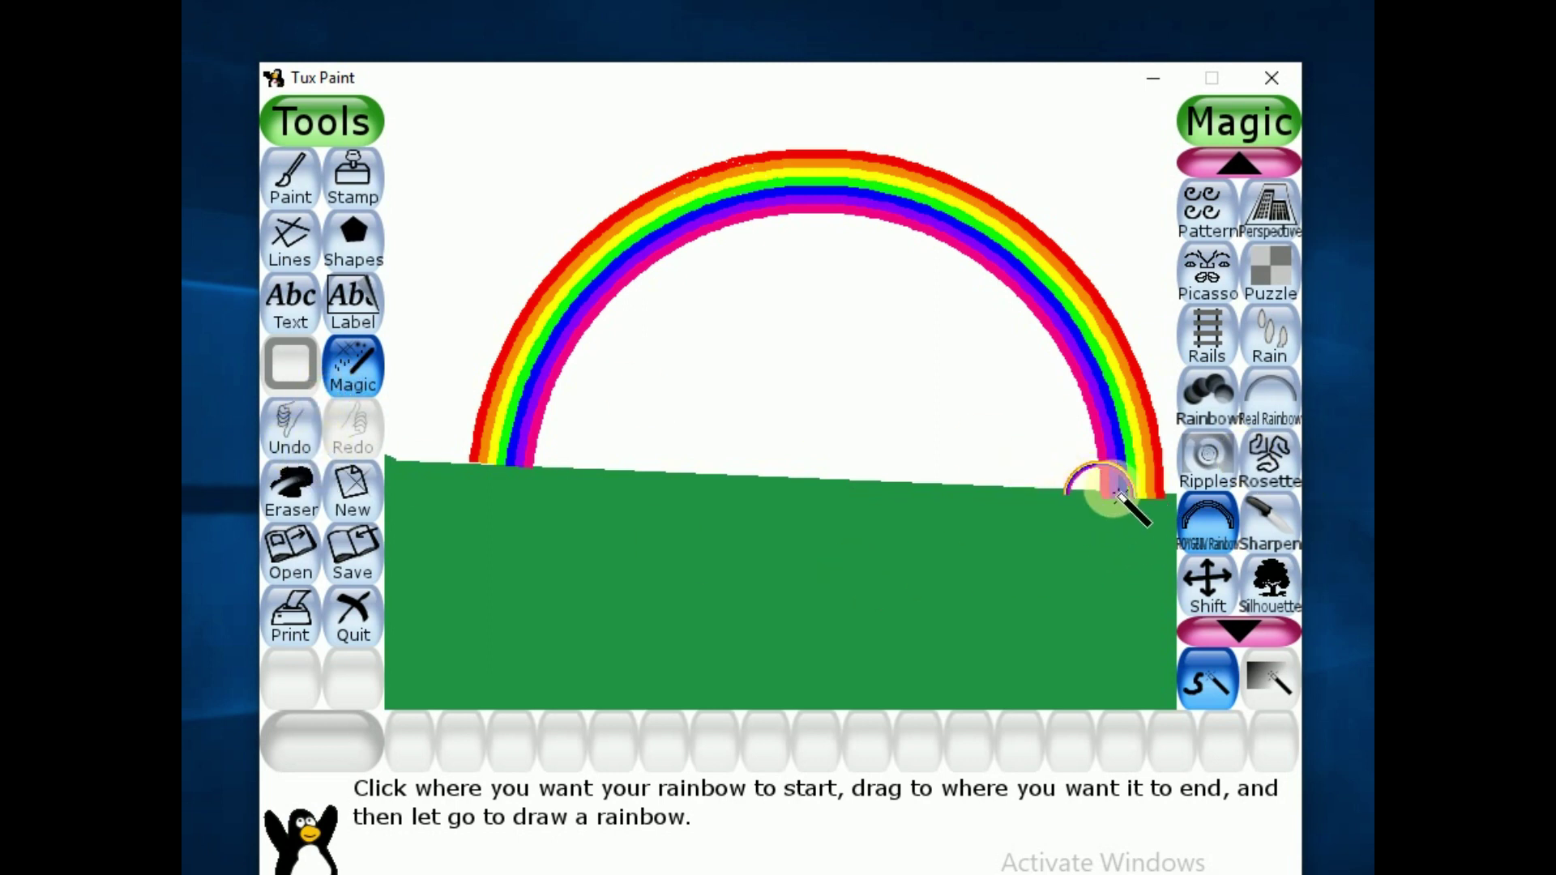
pyautogui.click(312, 444)
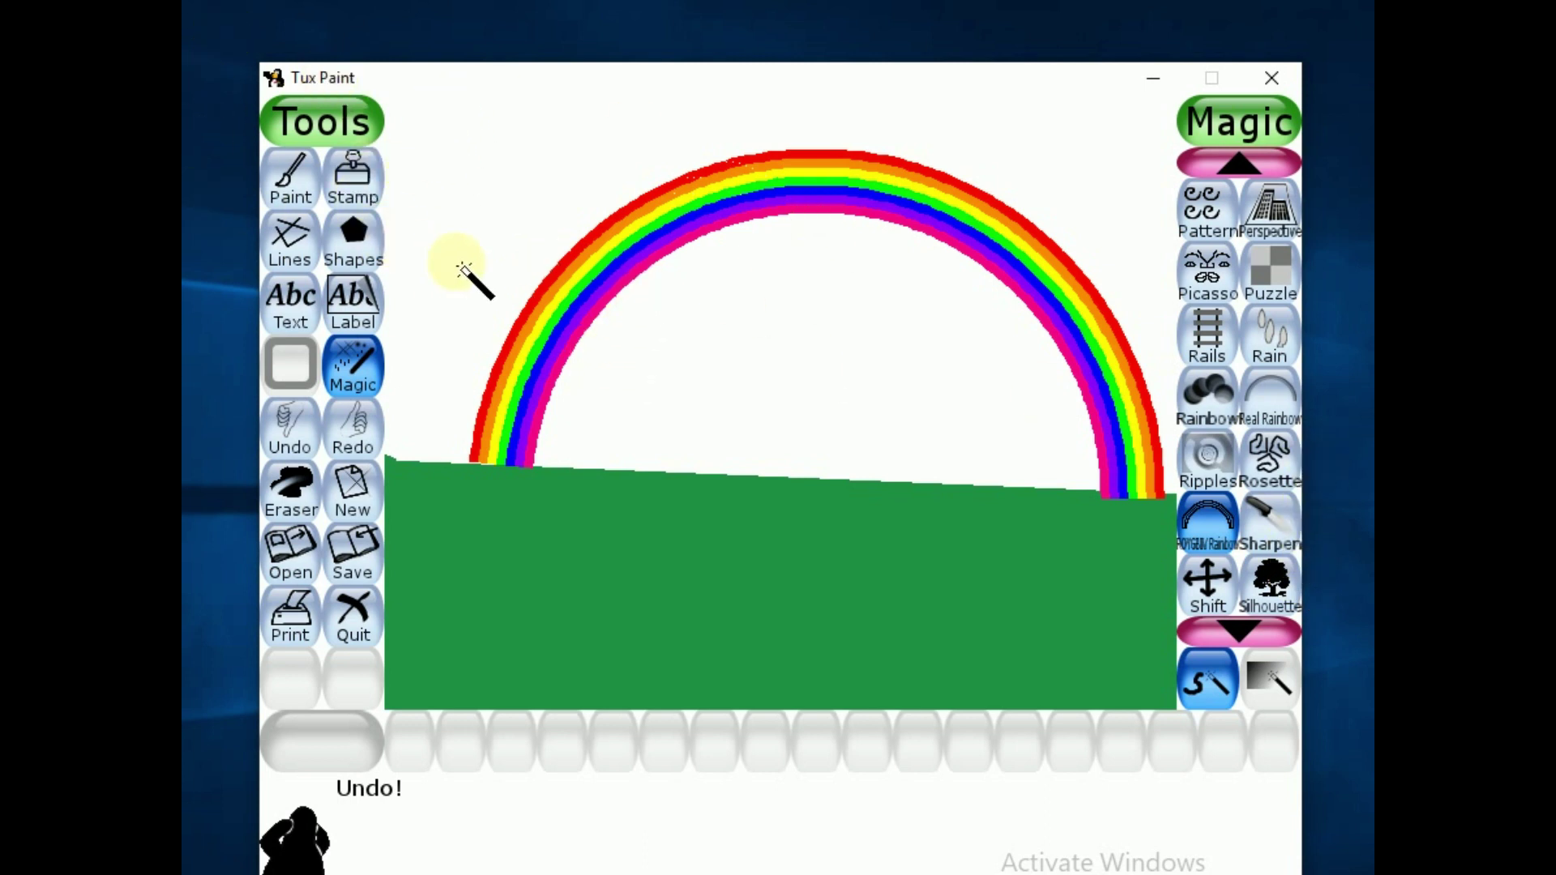
# Stamp The Sun from the space stamps in the top-left corner of the sky.
pyautogui.click(379, 191)
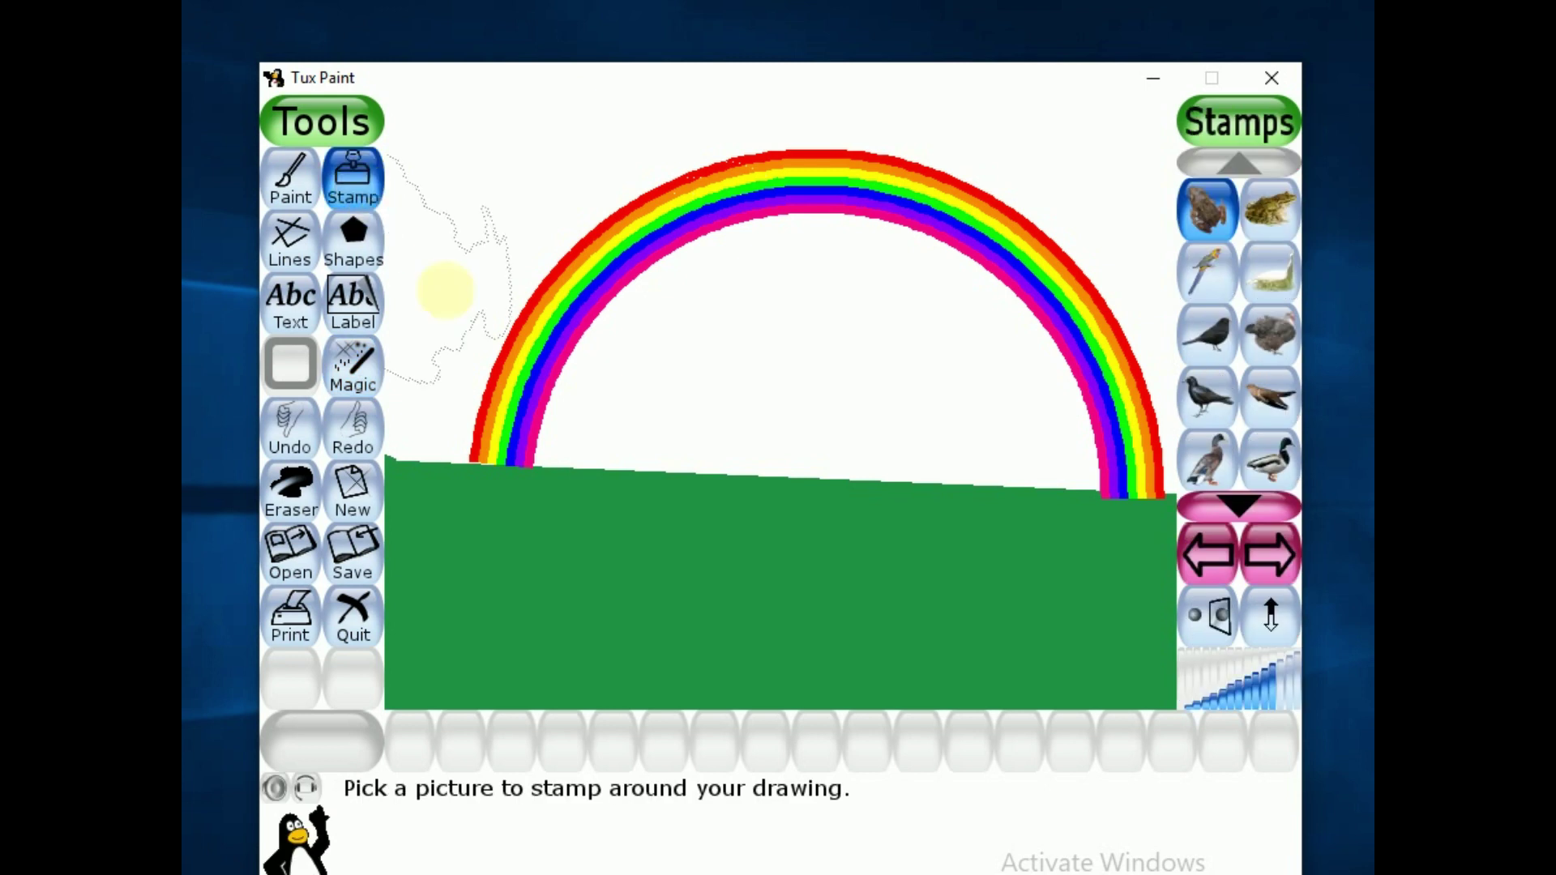
pyautogui.click(1286, 567)
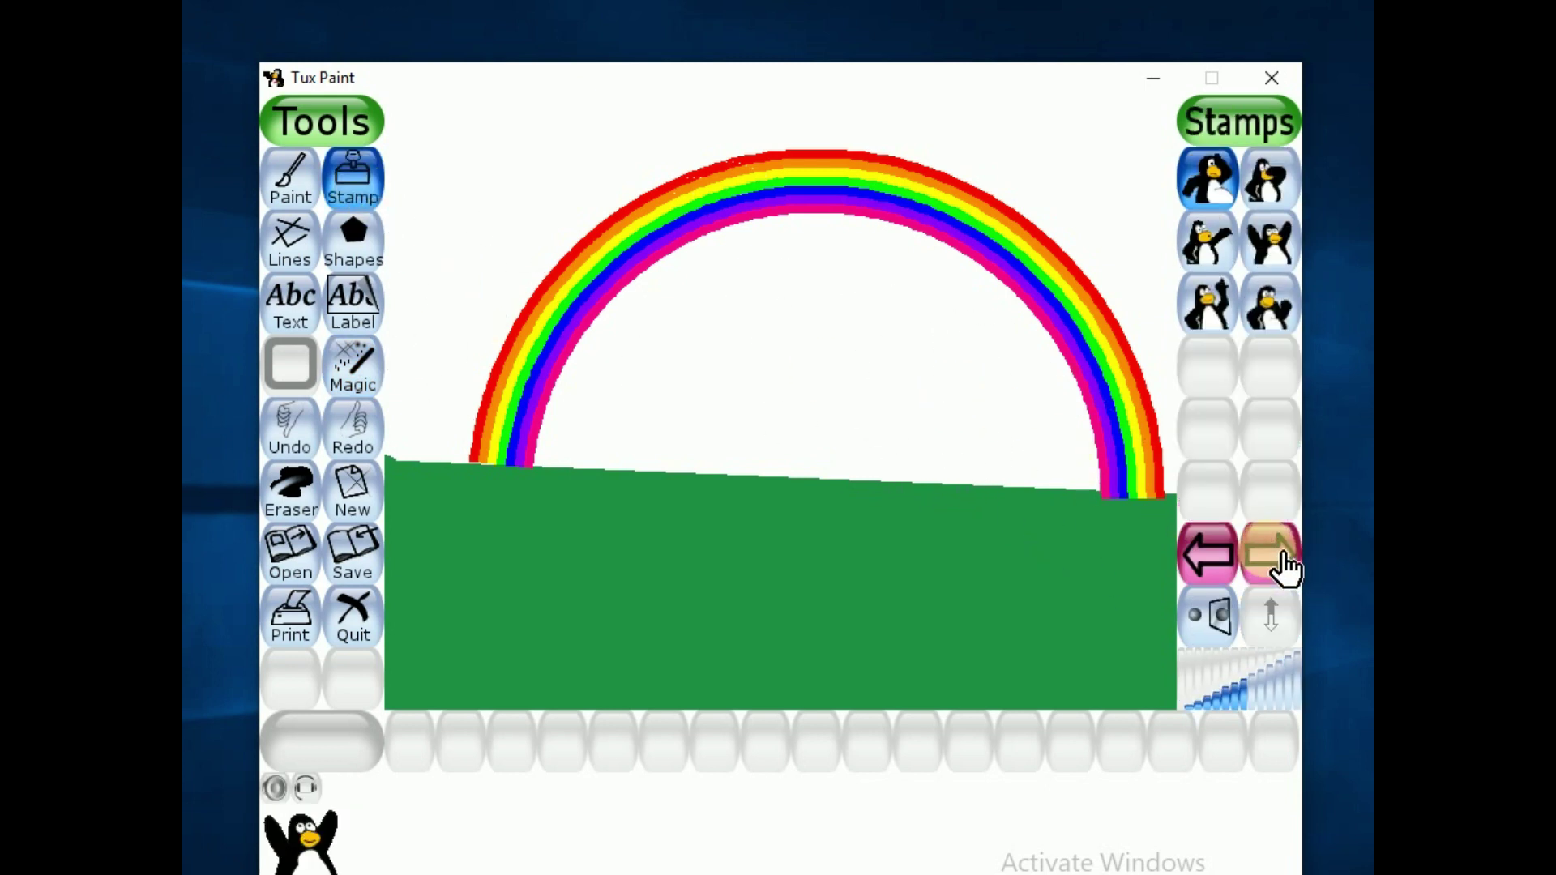
pyautogui.click(1286, 567)
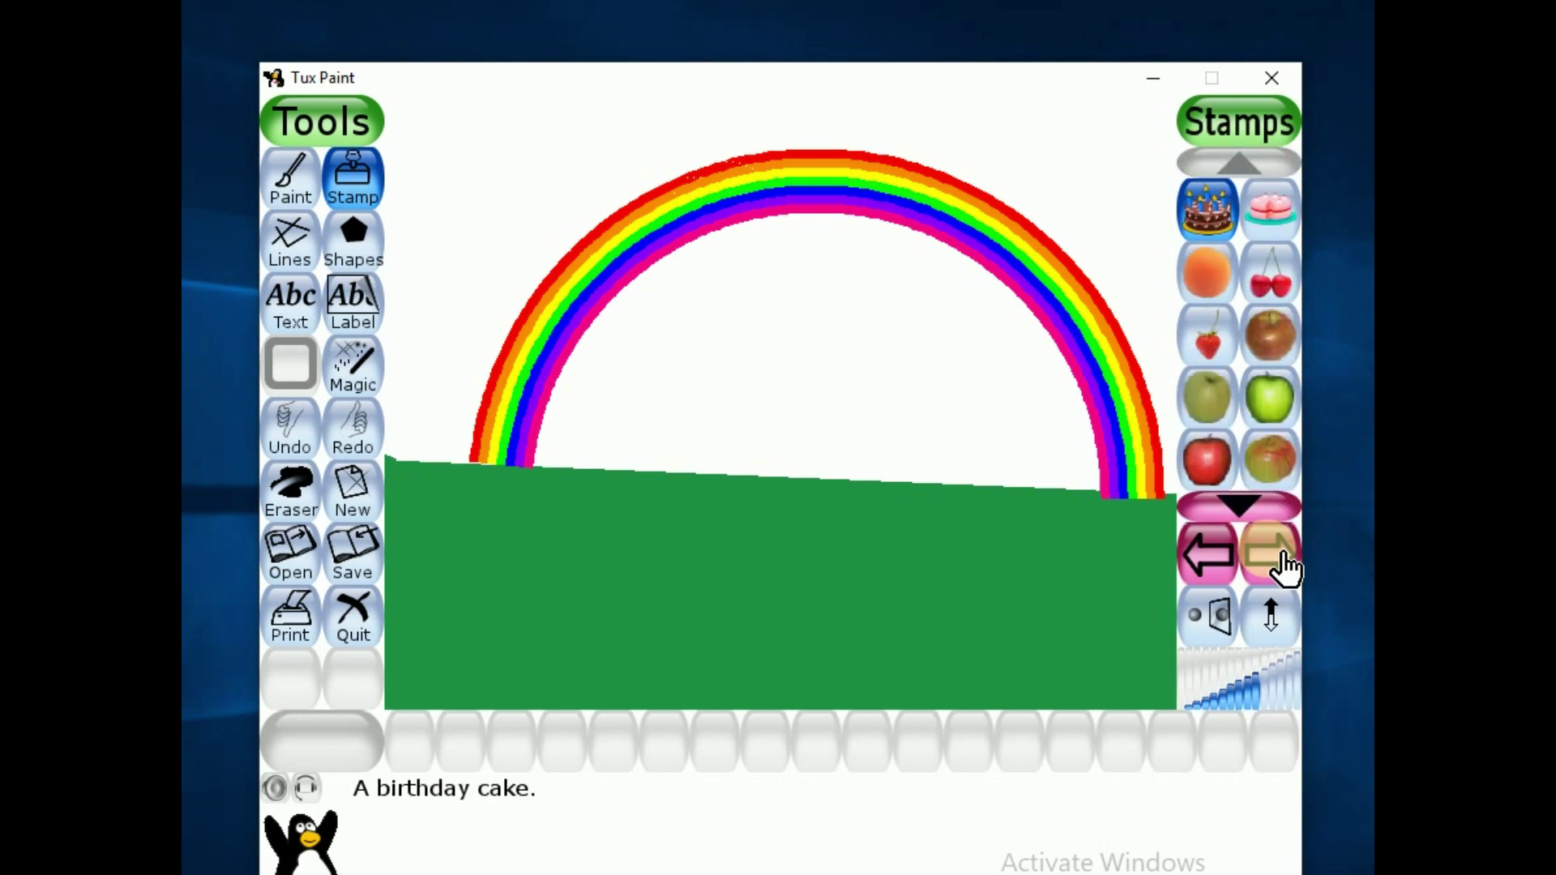
pyautogui.click(1286, 568)
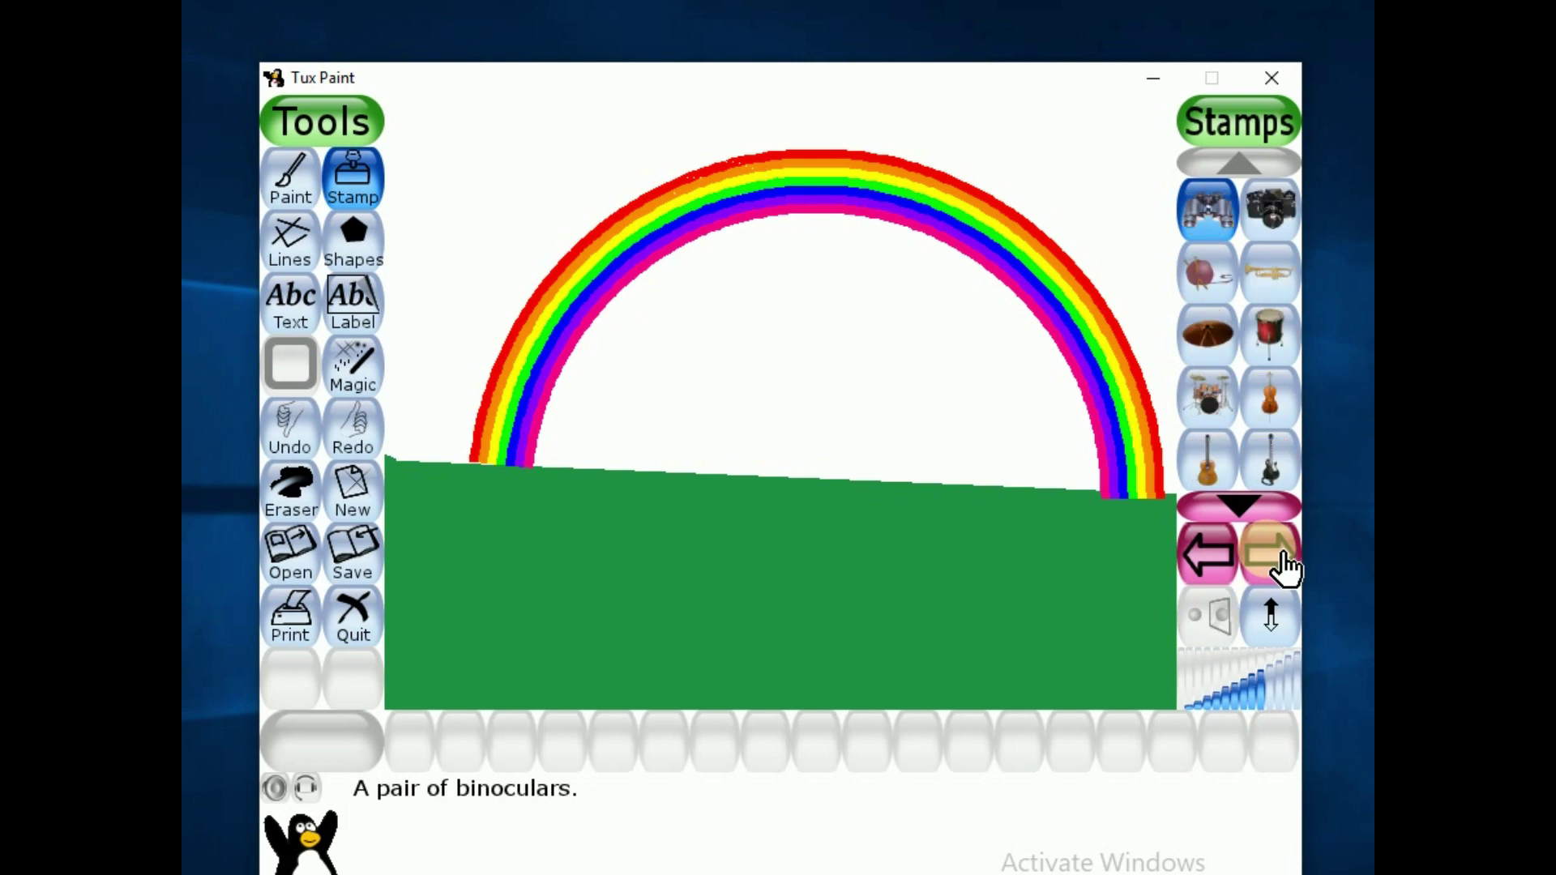
pyautogui.click(1286, 567)
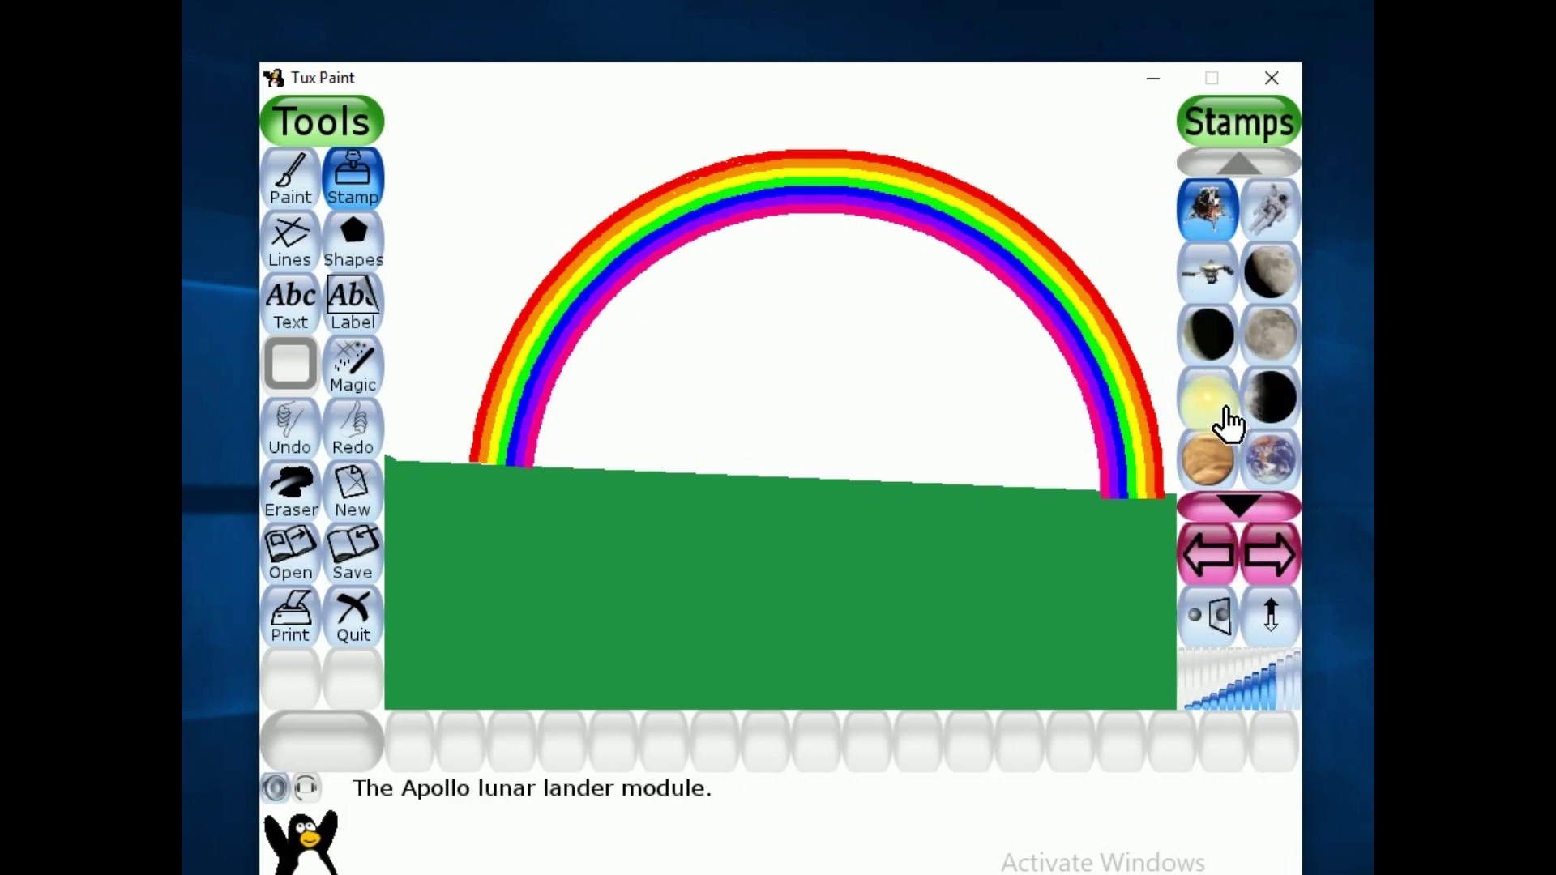
pyautogui.click(1224, 412)
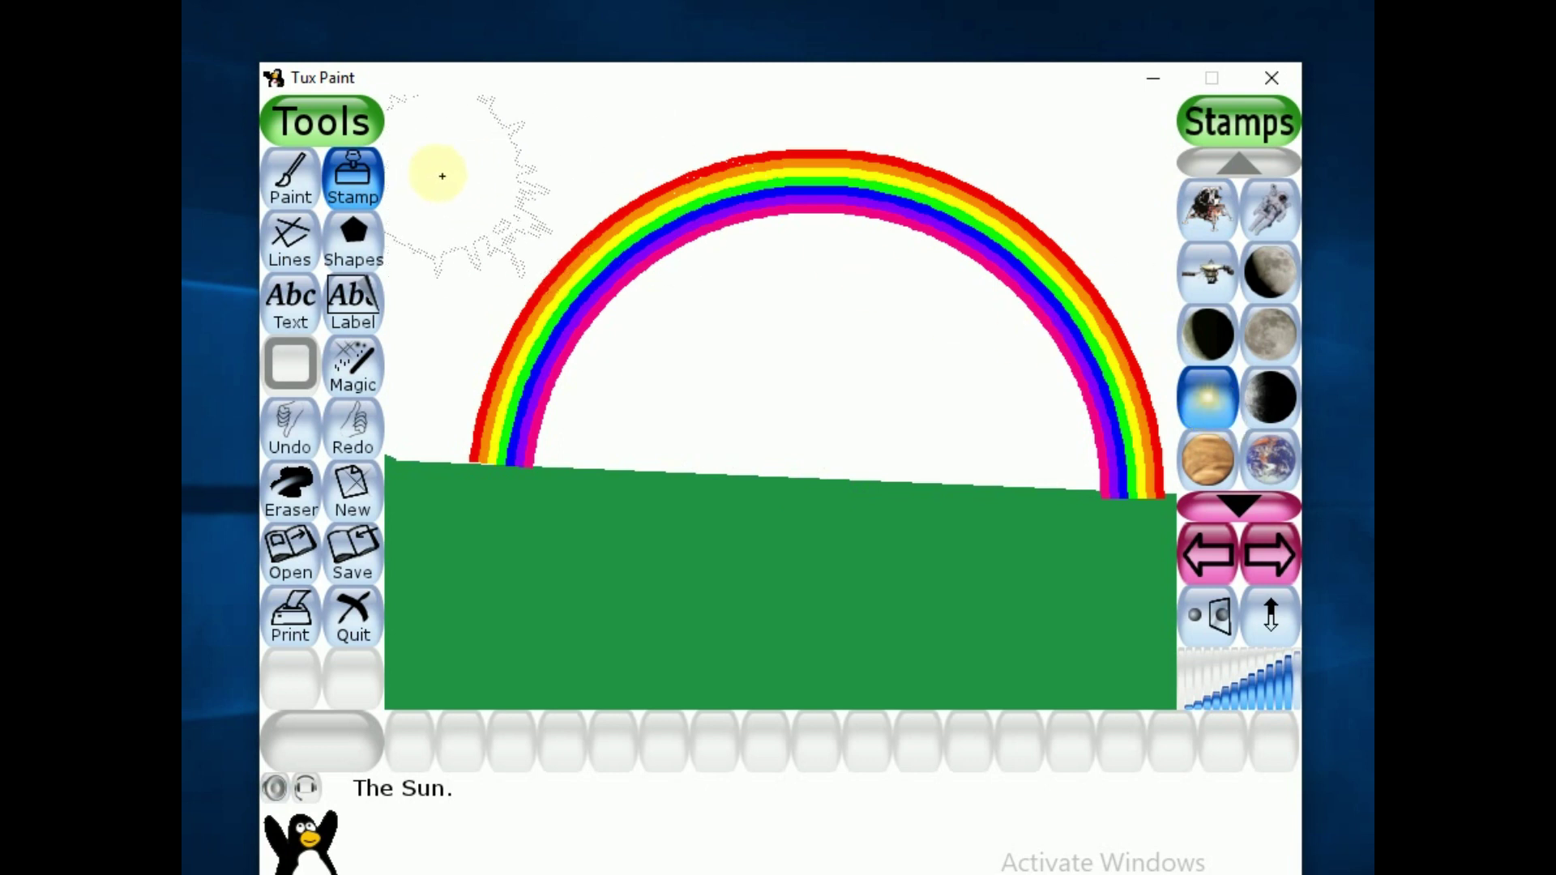
pyautogui.click(443, 176)
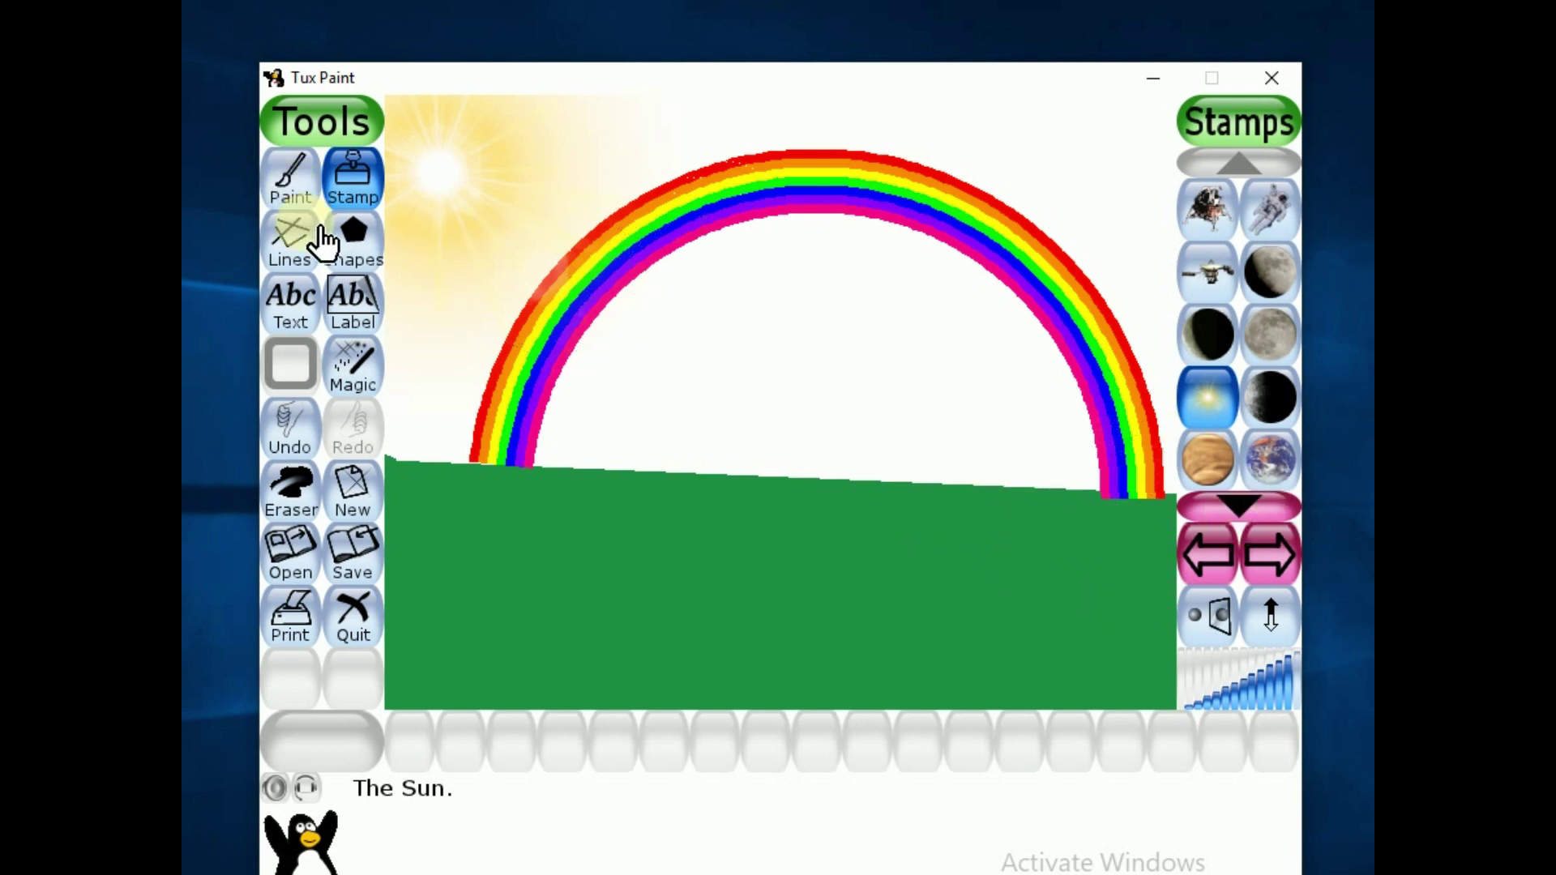
# Paint a soft dark grey cloud in the top-right sky with the Paint tool.
pyautogui.click(296, 191)
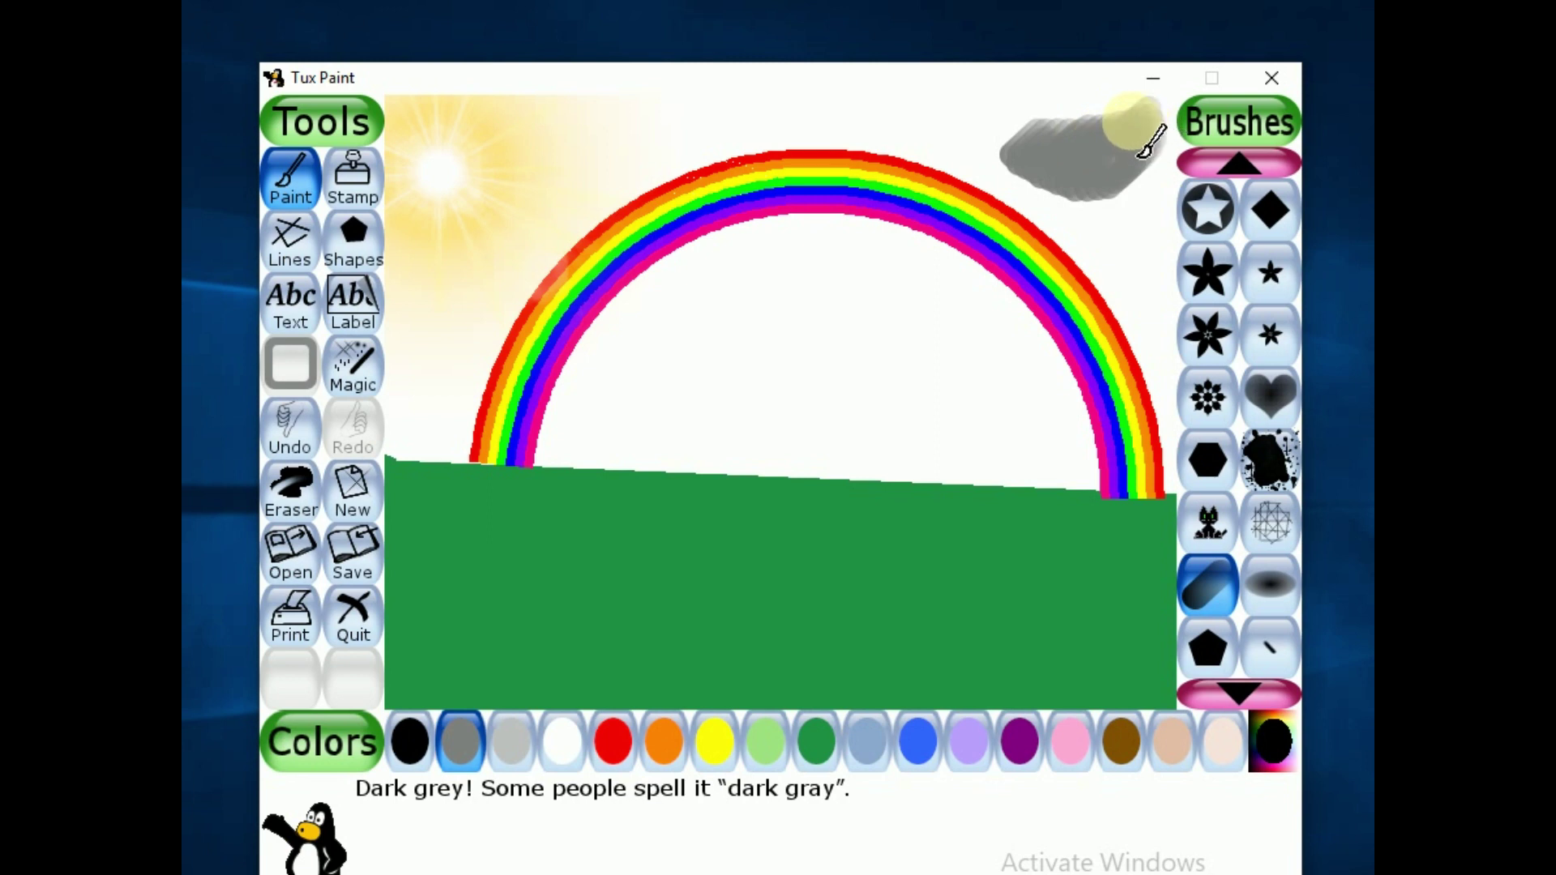
pyautogui.moveTo(1132, 122); pyautogui.dragTo(1141, 137)
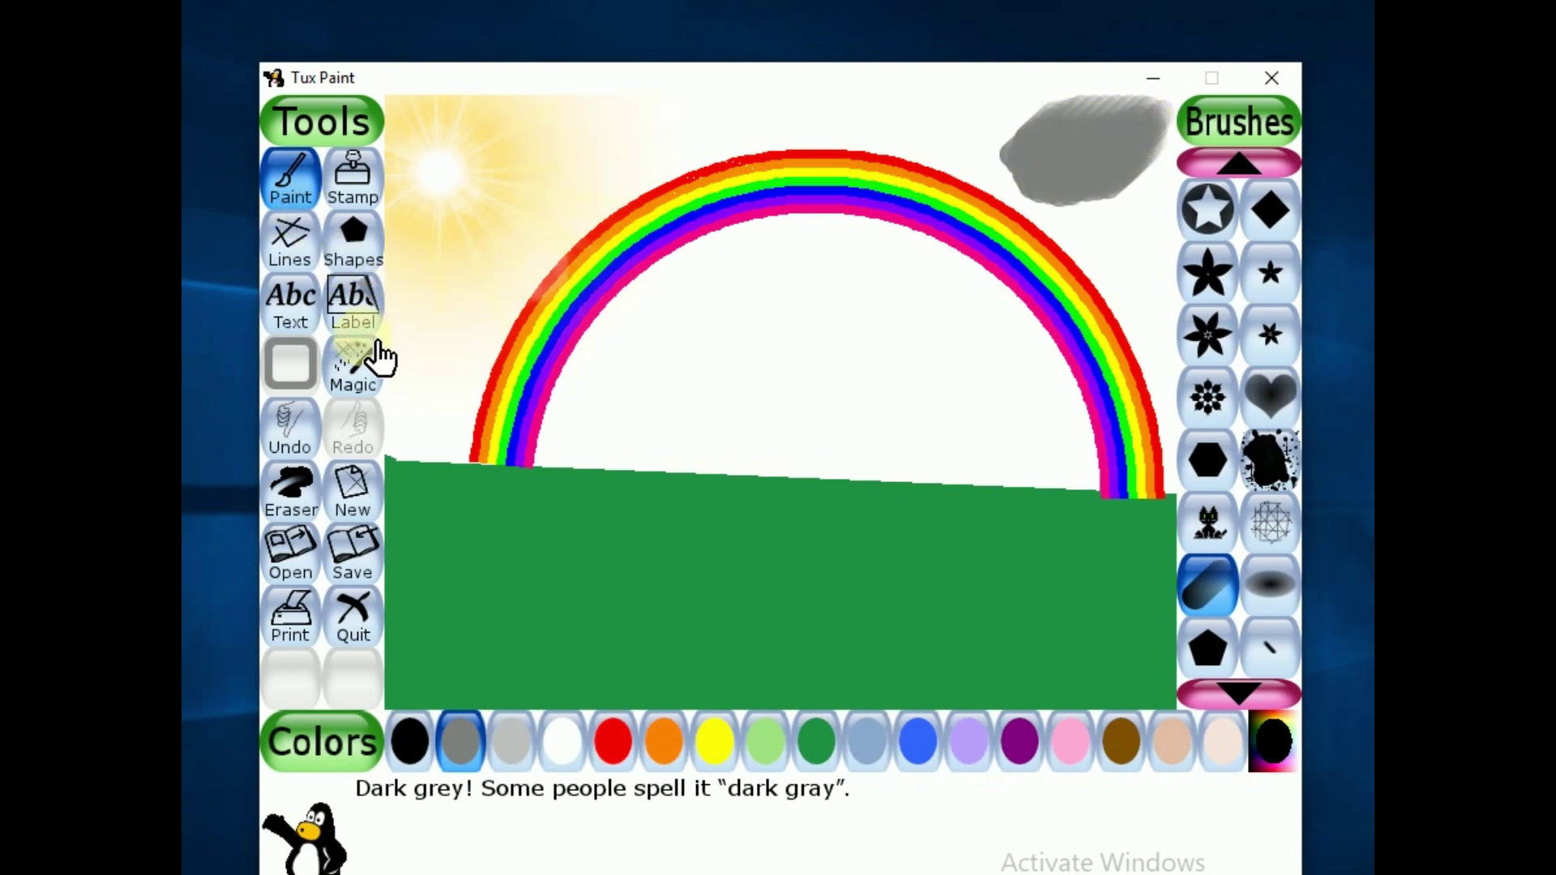
# Add three raindrops beneath the grey cloud with the Magic Rain effect.
pyautogui.click(375, 366)
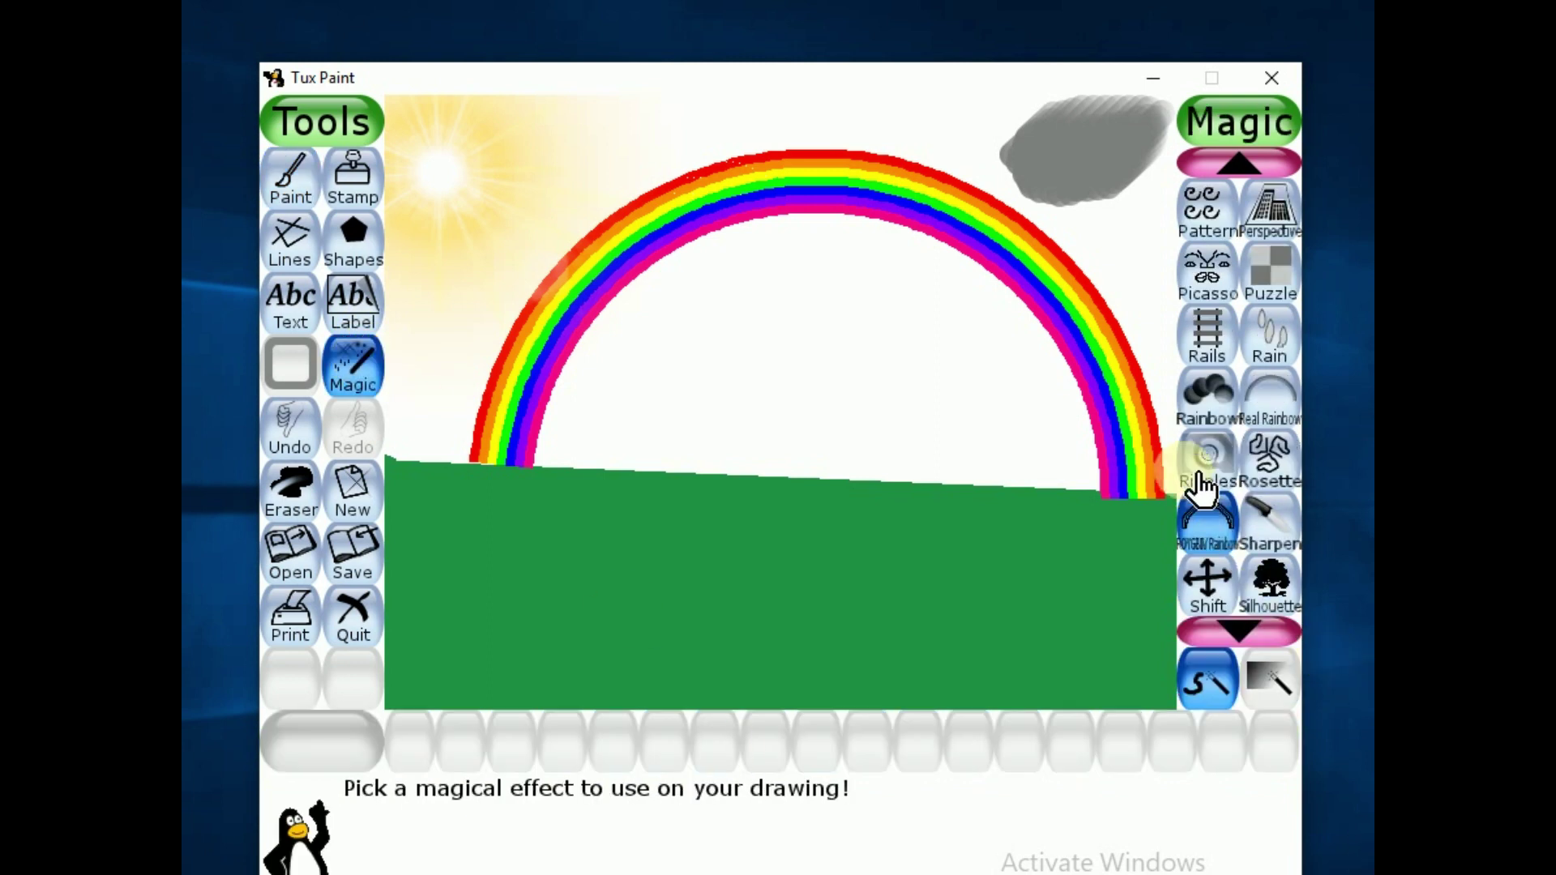
pyautogui.click(1274, 345)
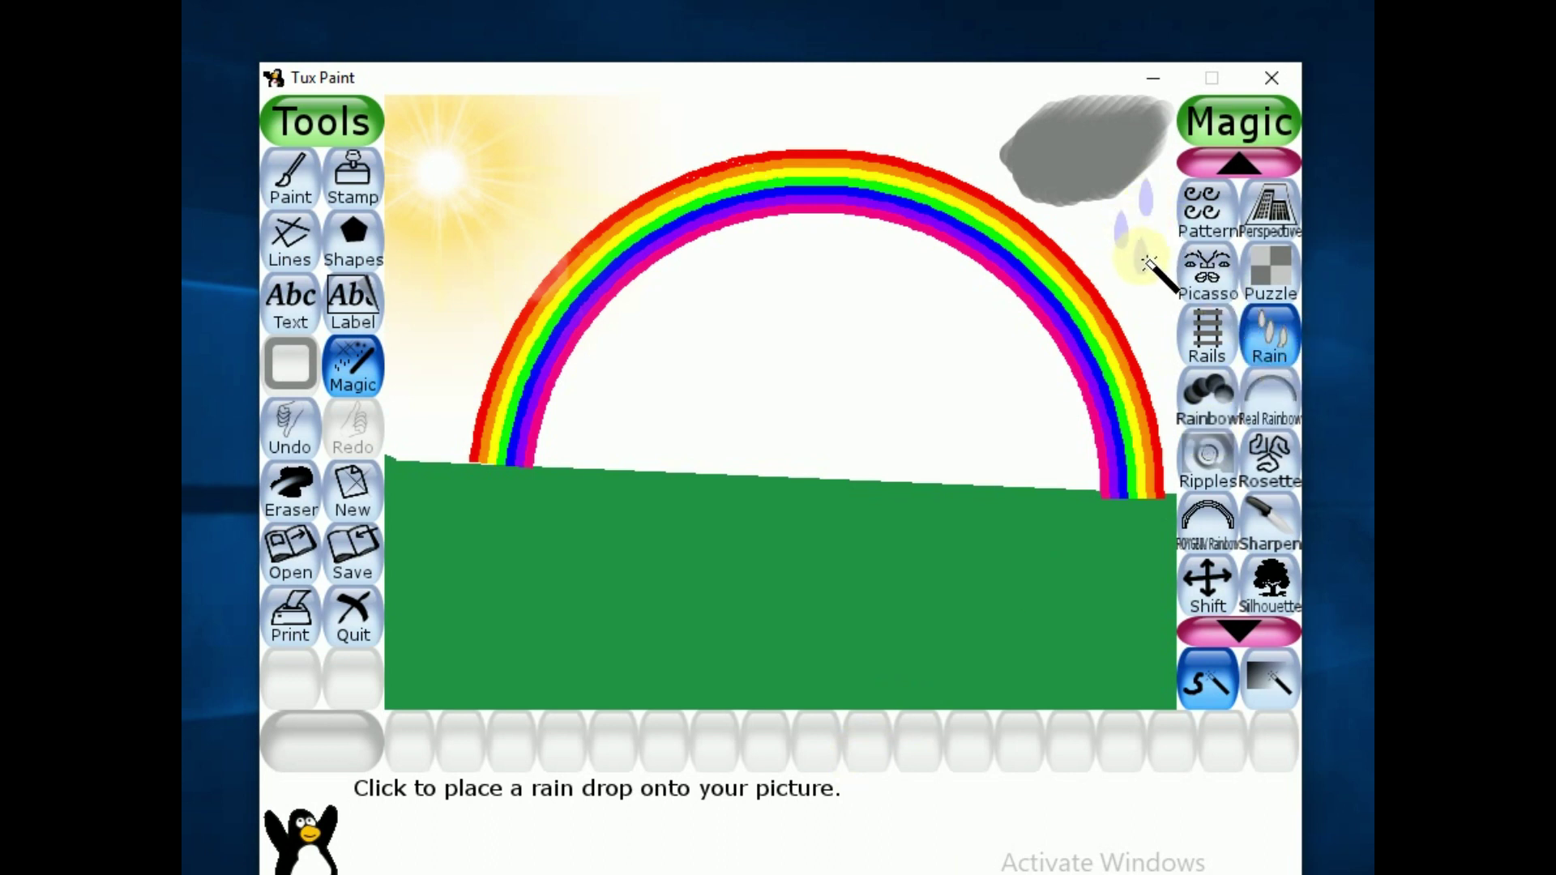
pyautogui.click(1092, 229)
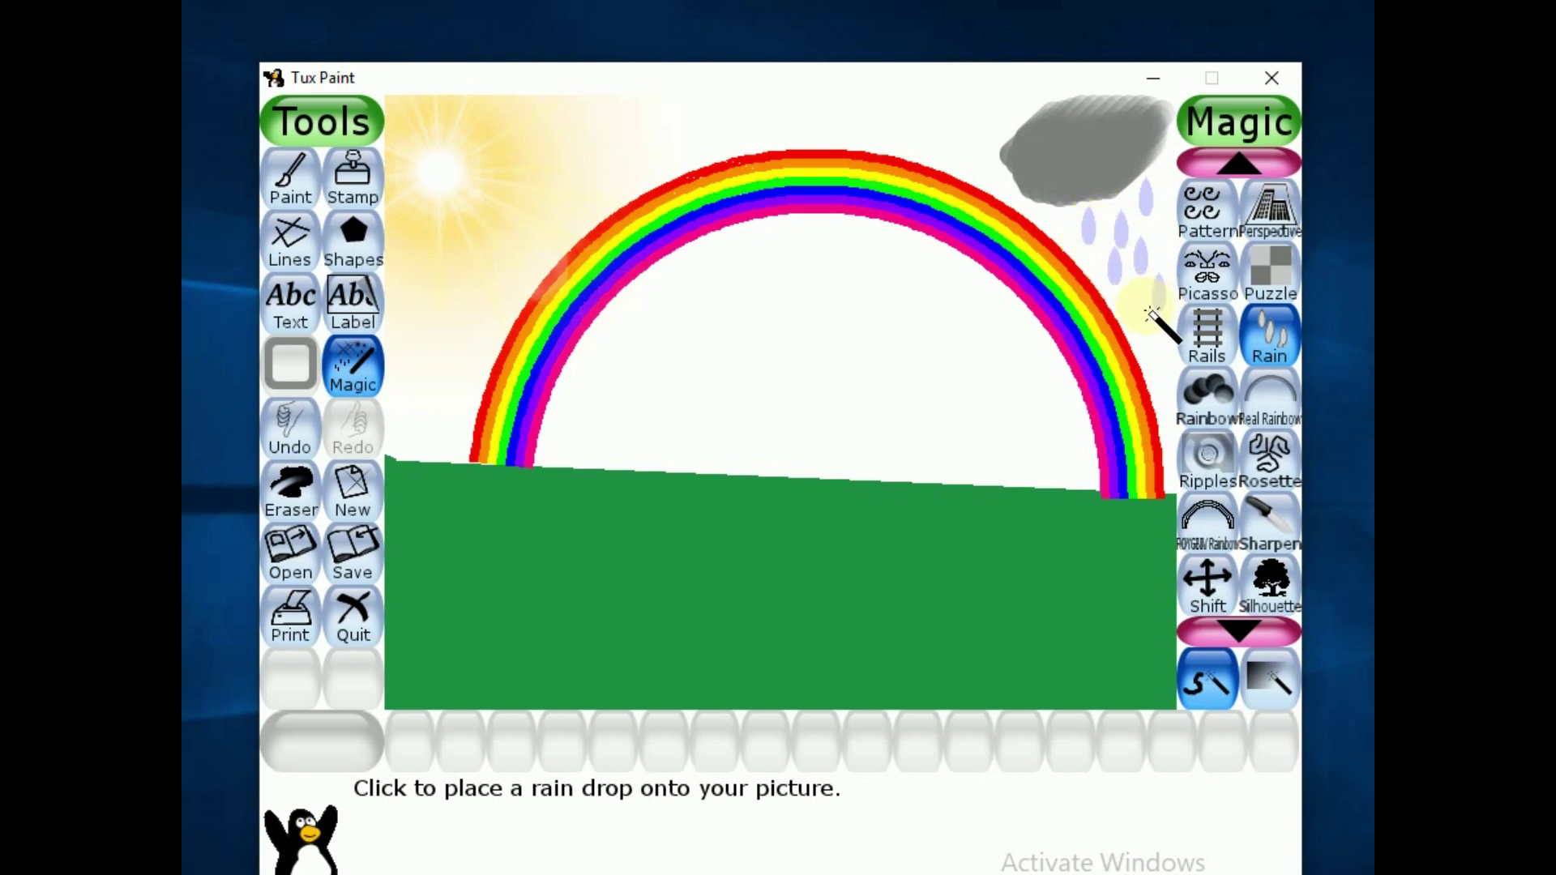
pyautogui.click(1067, 223)
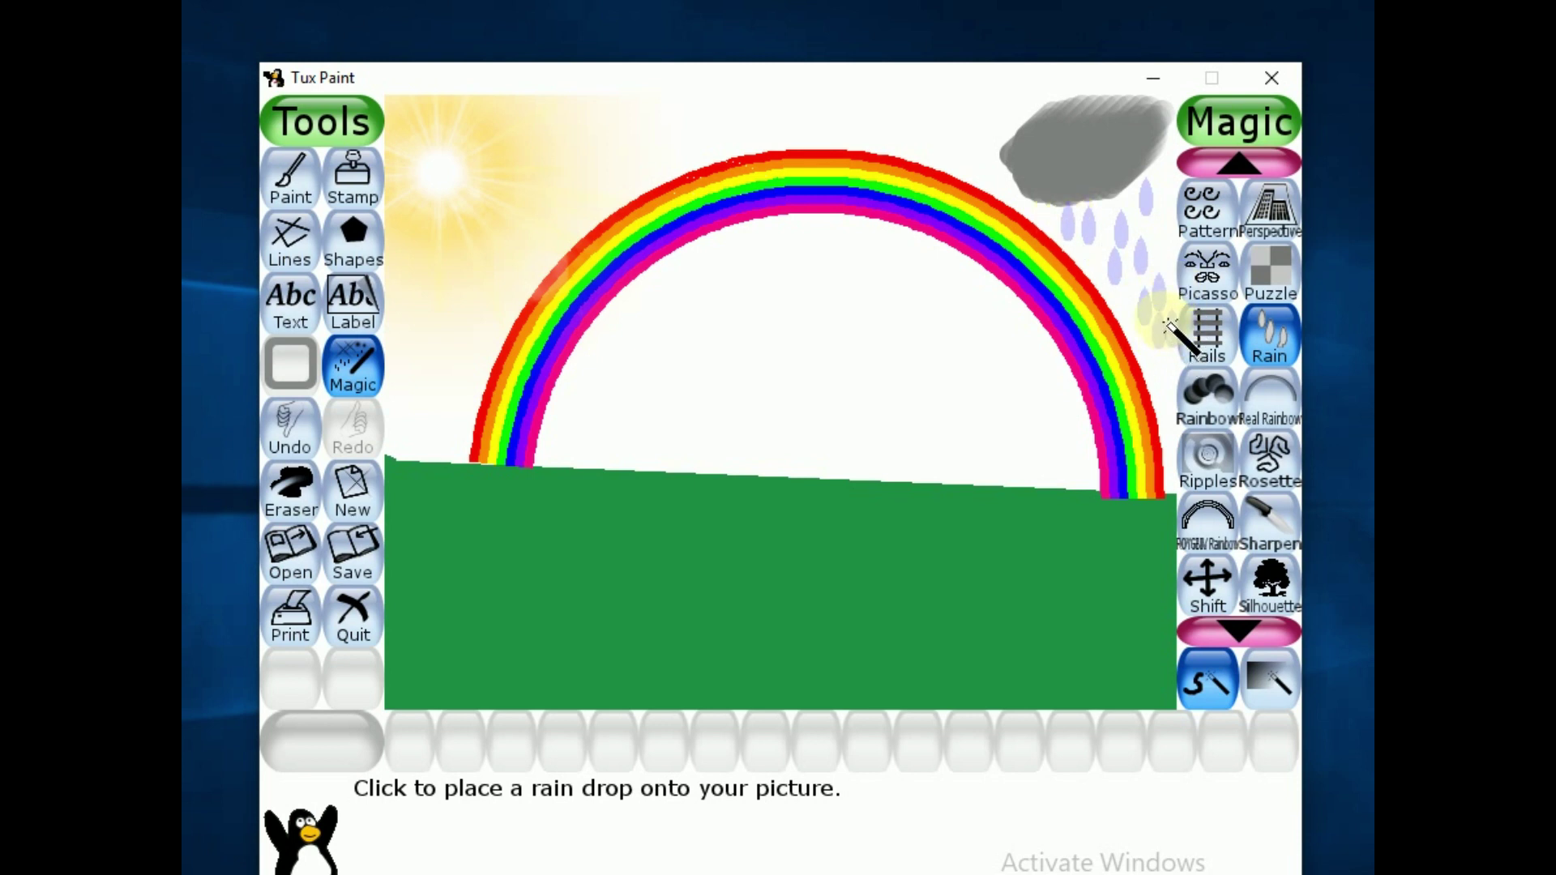
pyautogui.click(1164, 324)
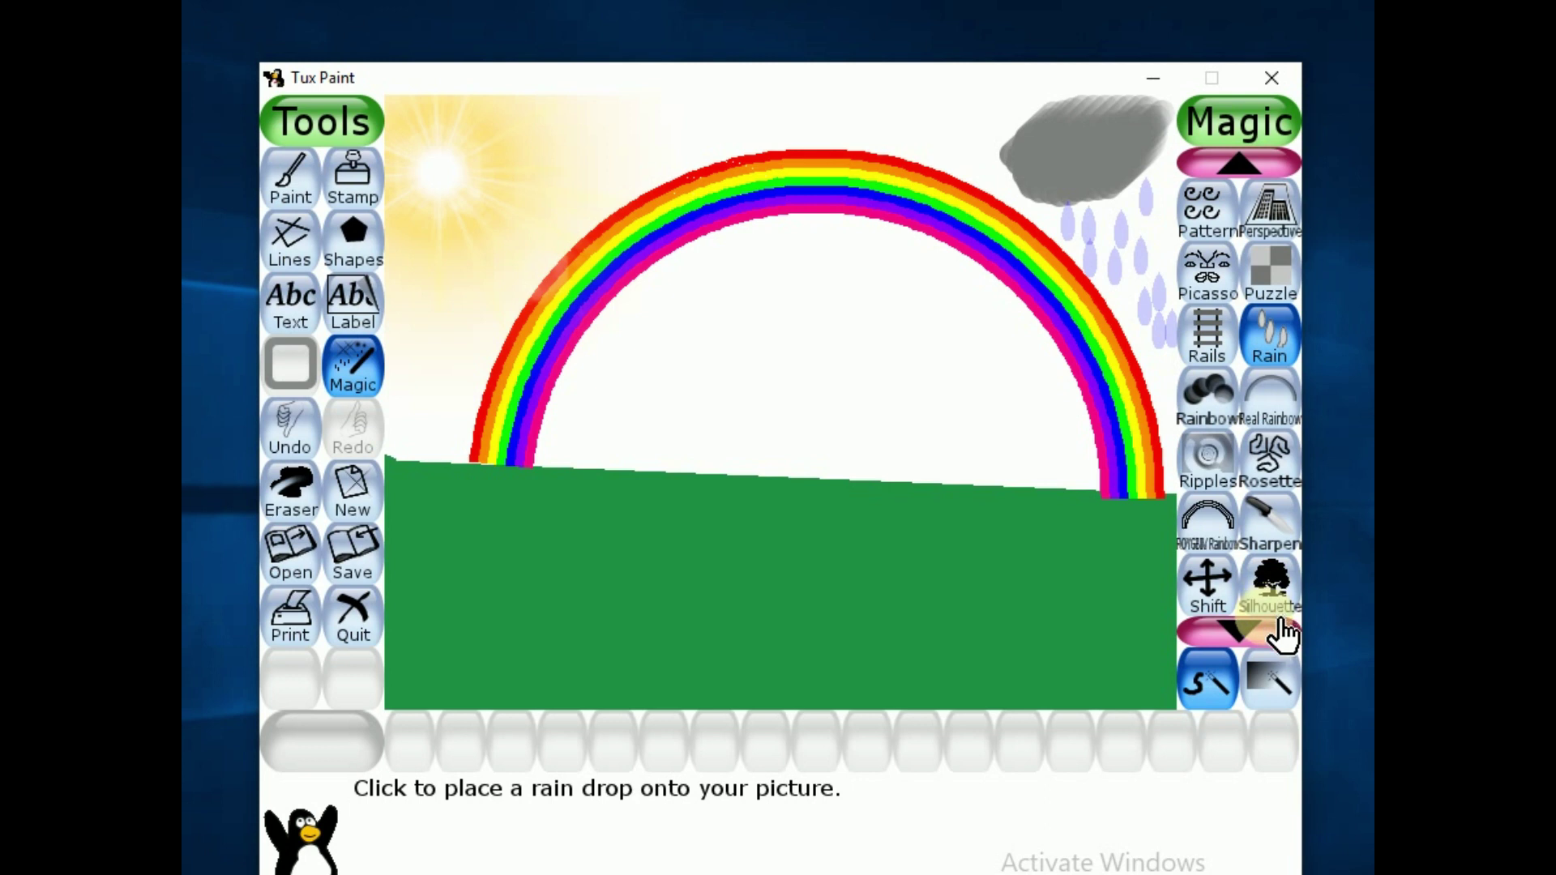
# Scroll the Magic list up and select the Flower effect.
pyautogui.click(1238, 162)
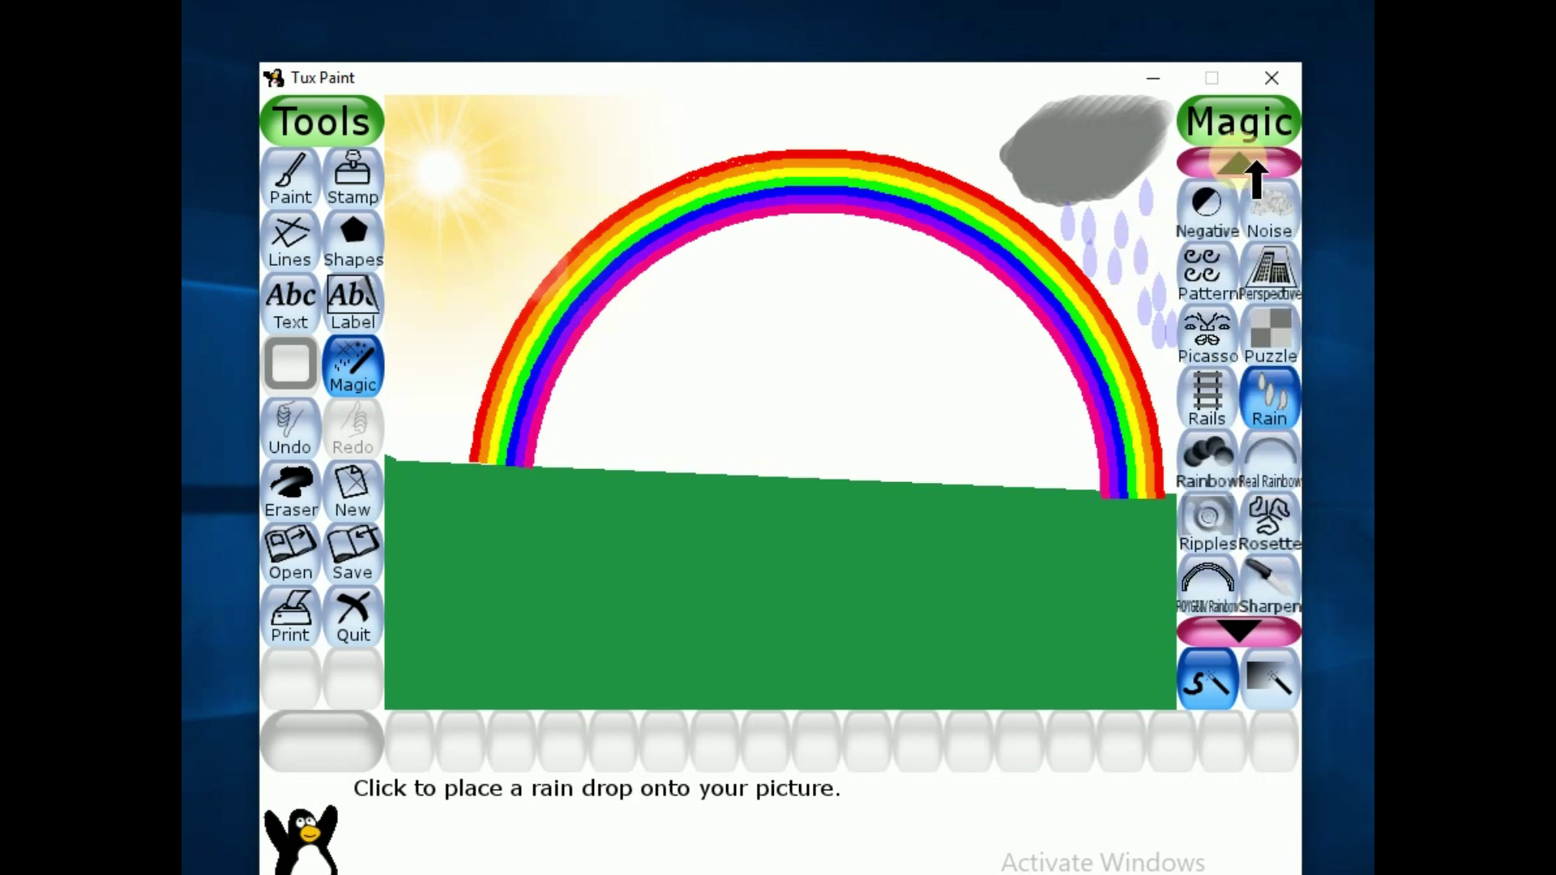
pyautogui.click(1238, 162)
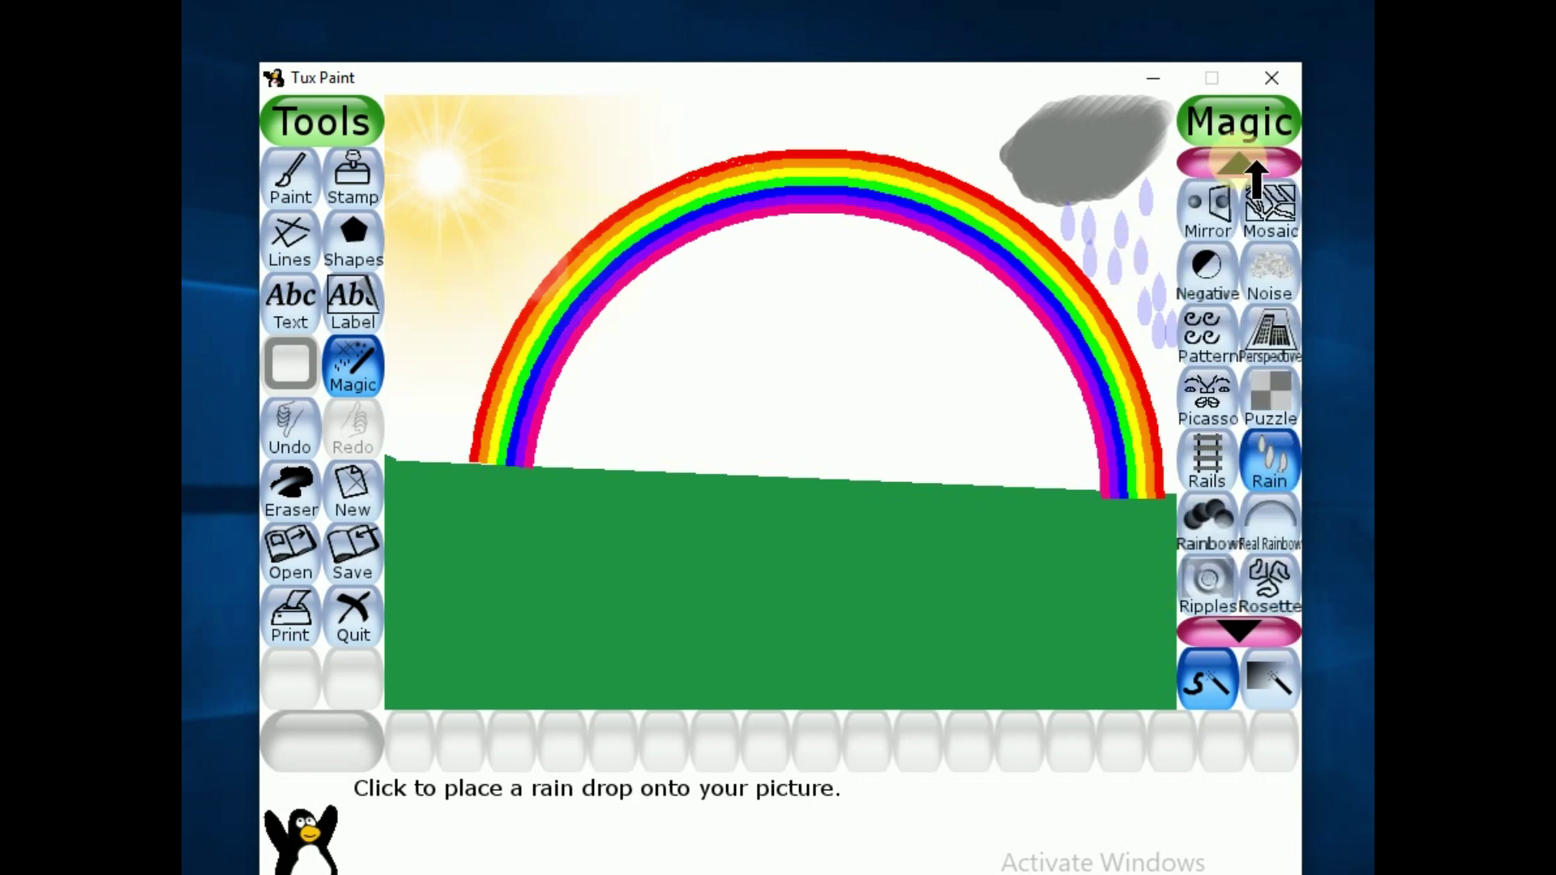
pyautogui.click(1255, 166)
pyautogui.click(1256, 167)
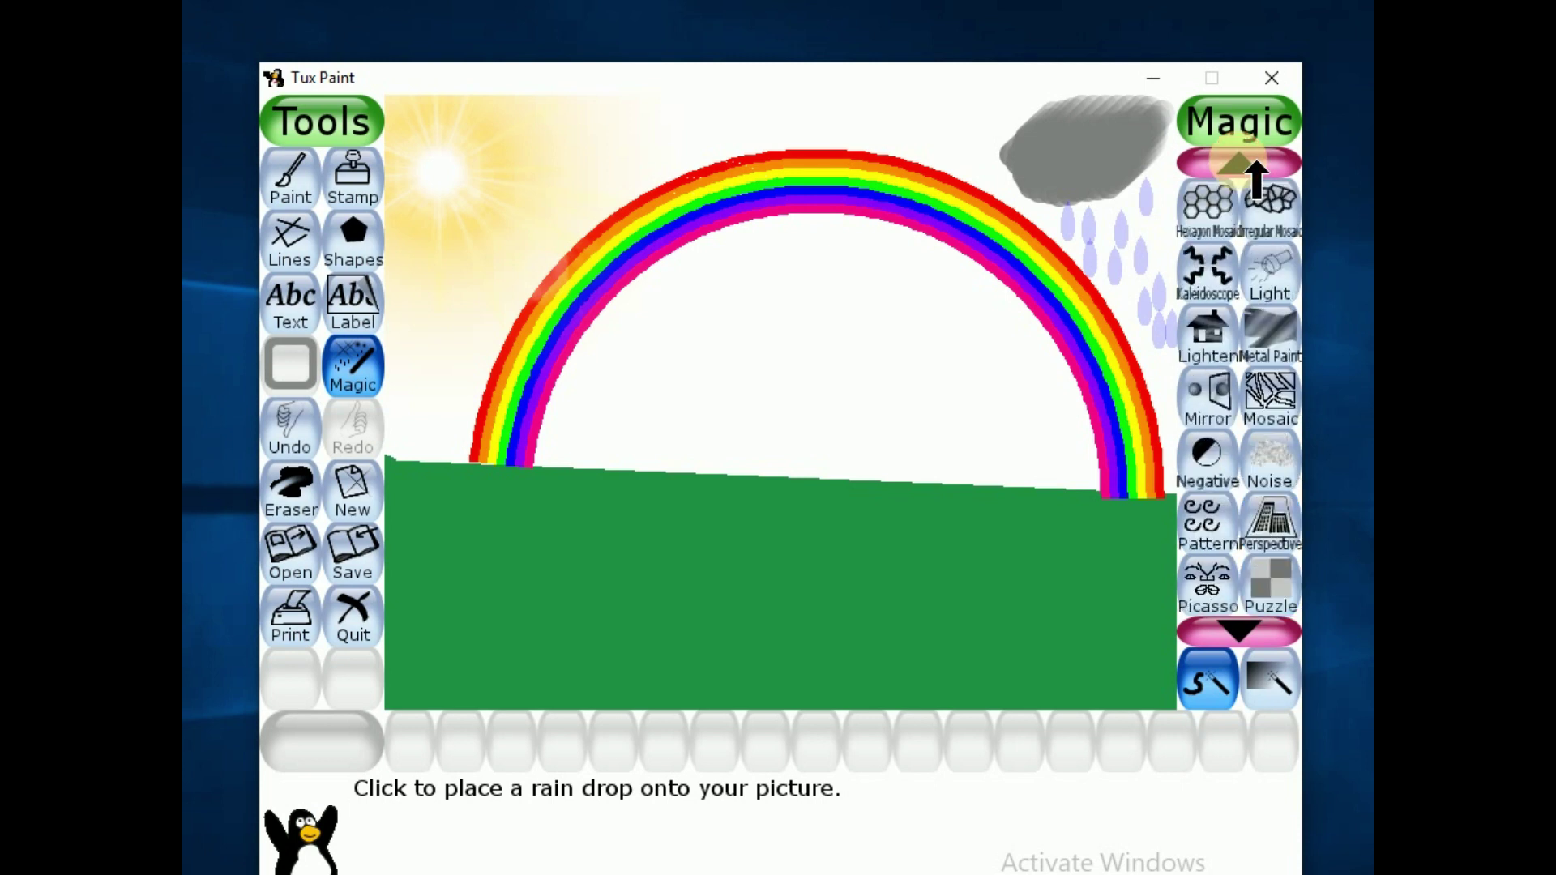
pyautogui.click(1255, 167)
pyautogui.click(1256, 166)
pyautogui.click(1255, 166)
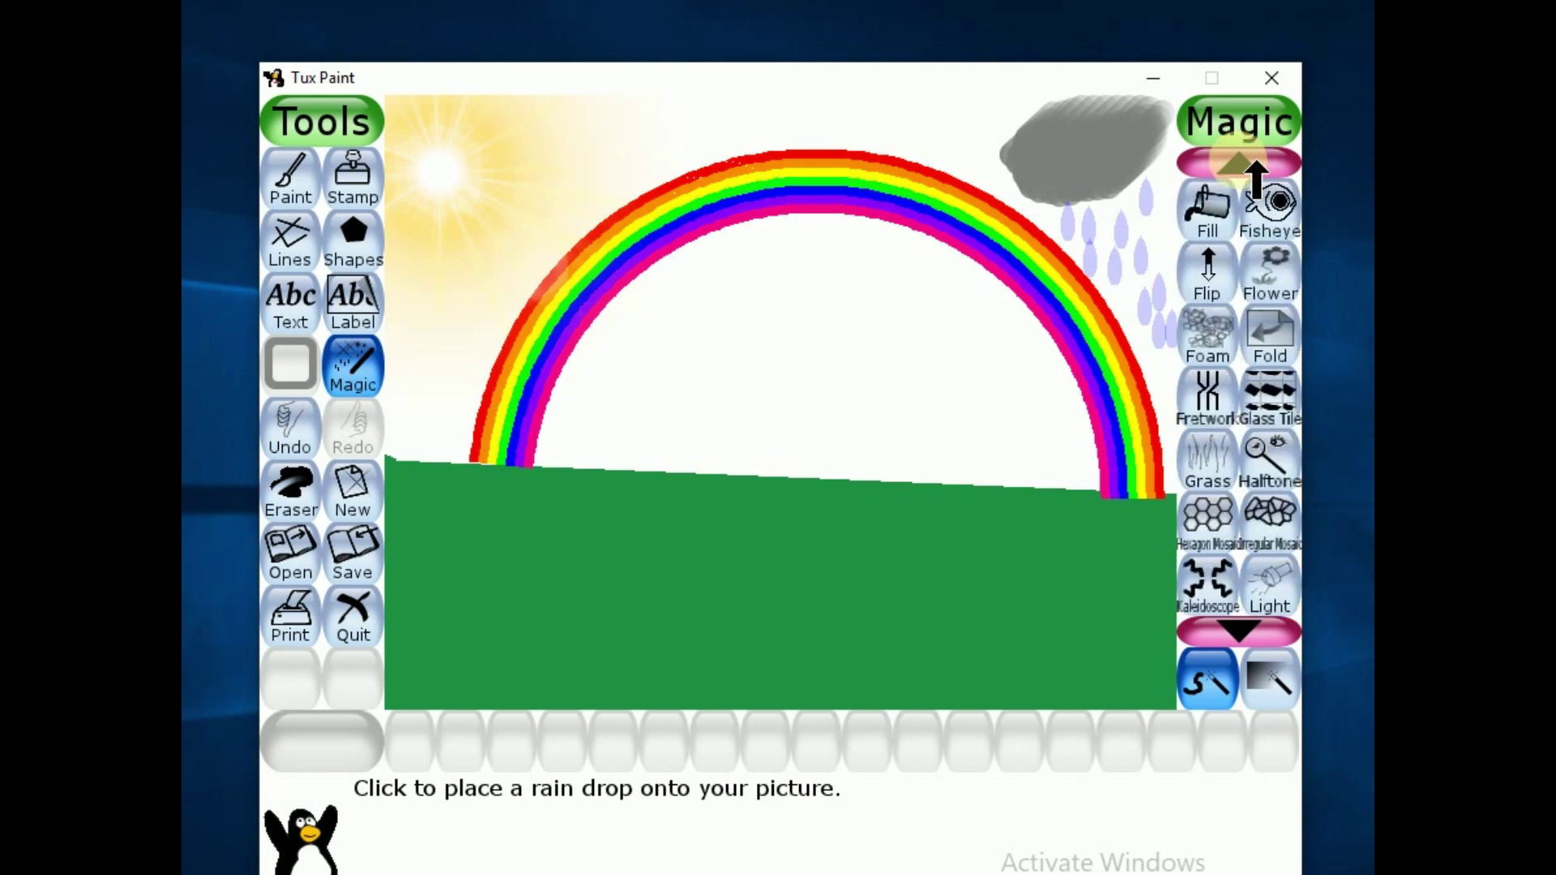
pyautogui.click(1274, 306)
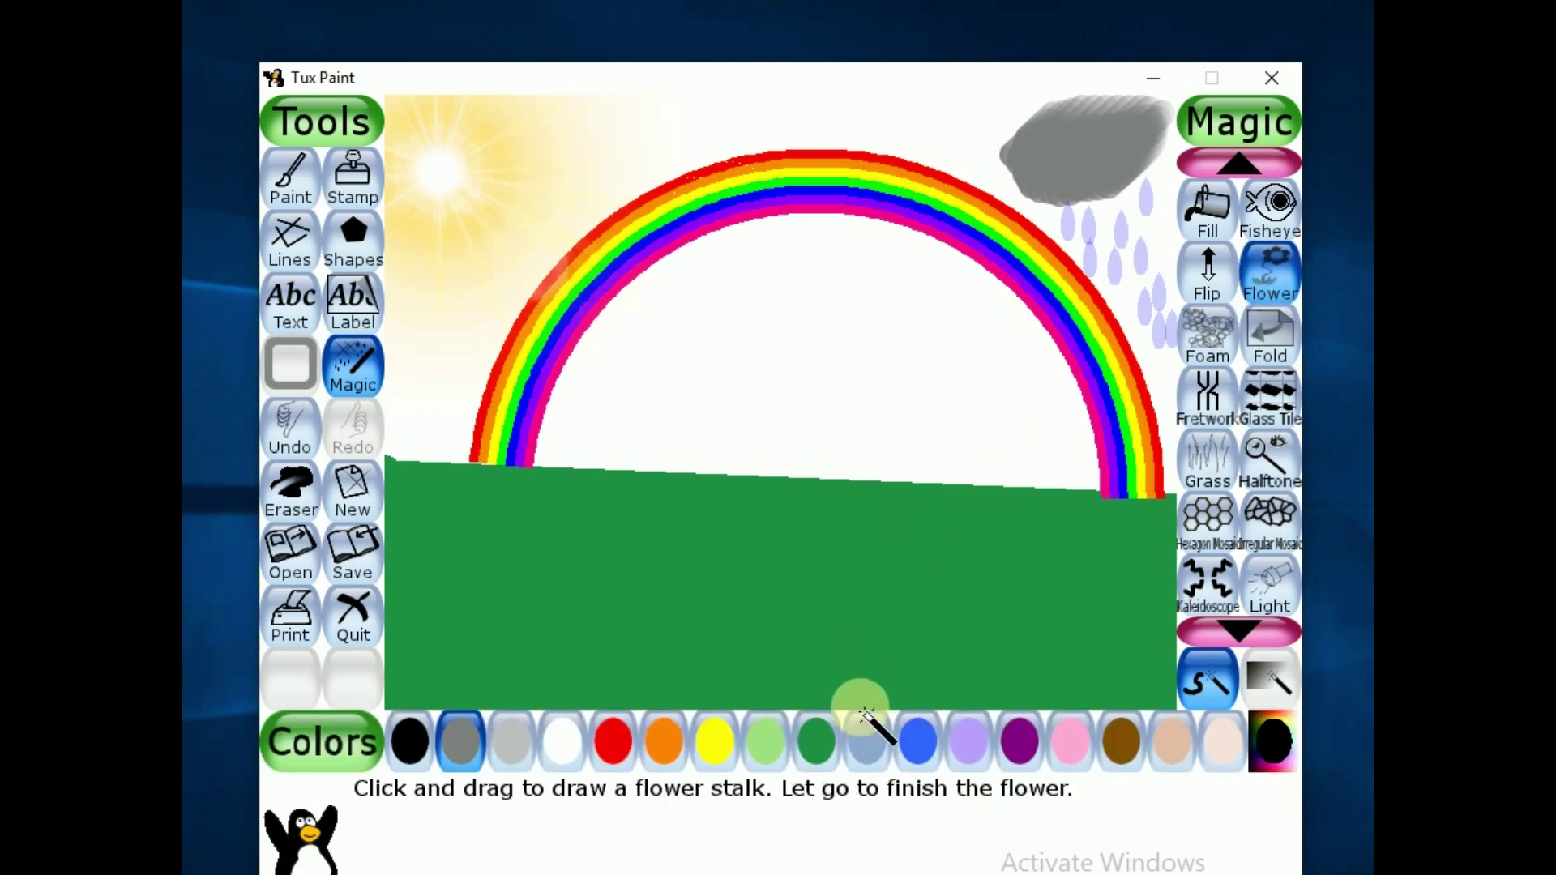
# Draw blue, purple, brown and yellow flowers across the grass.
pyautogui.click(922, 739)
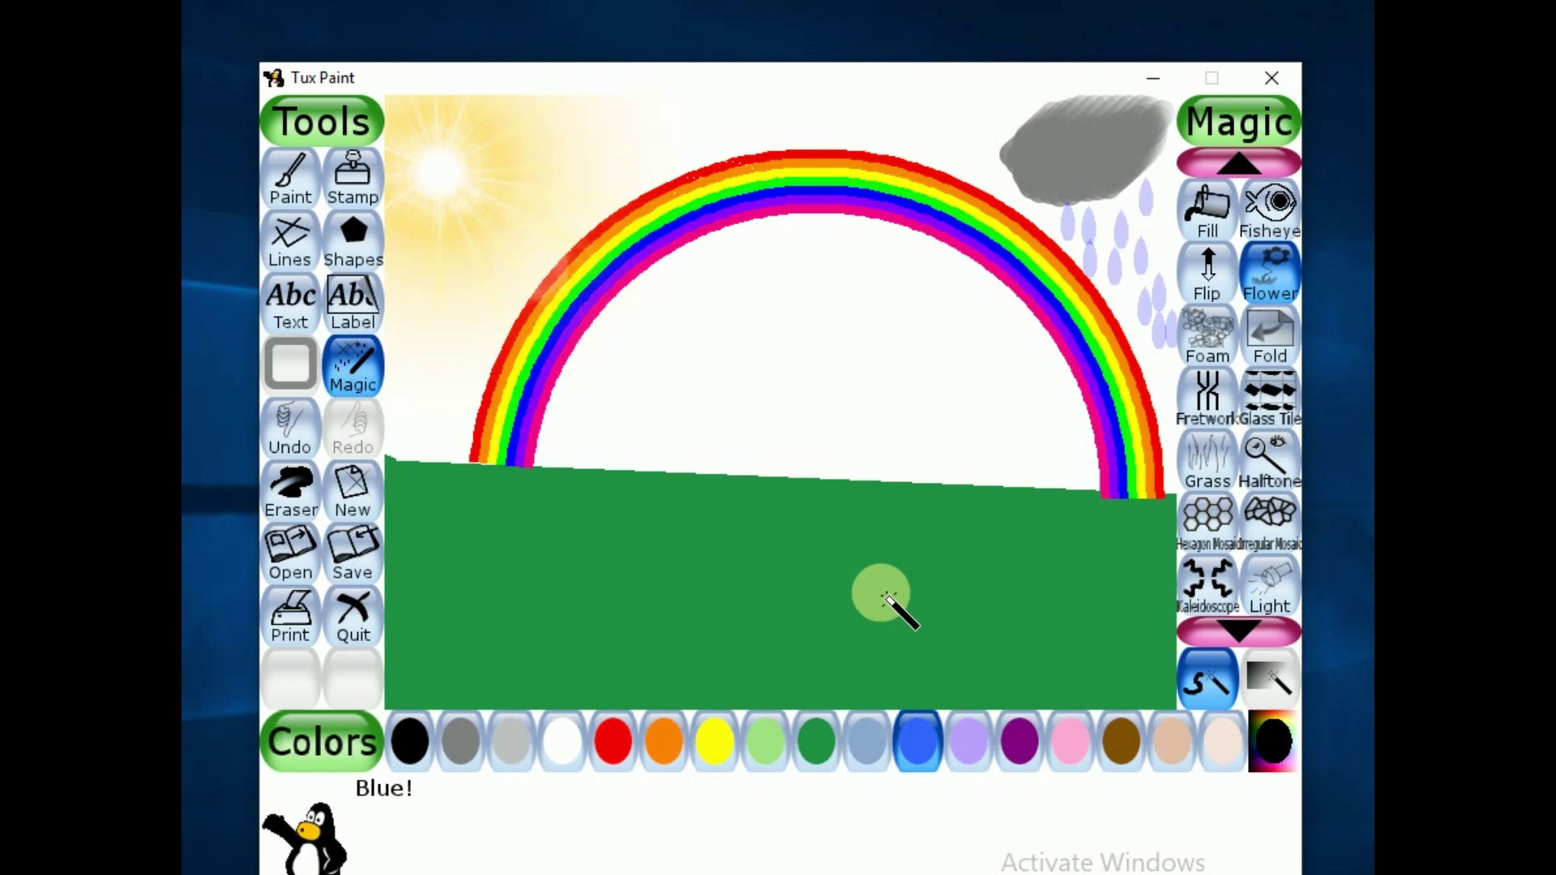
pyautogui.moveTo(883, 597); pyautogui.dragTo(881, 531)
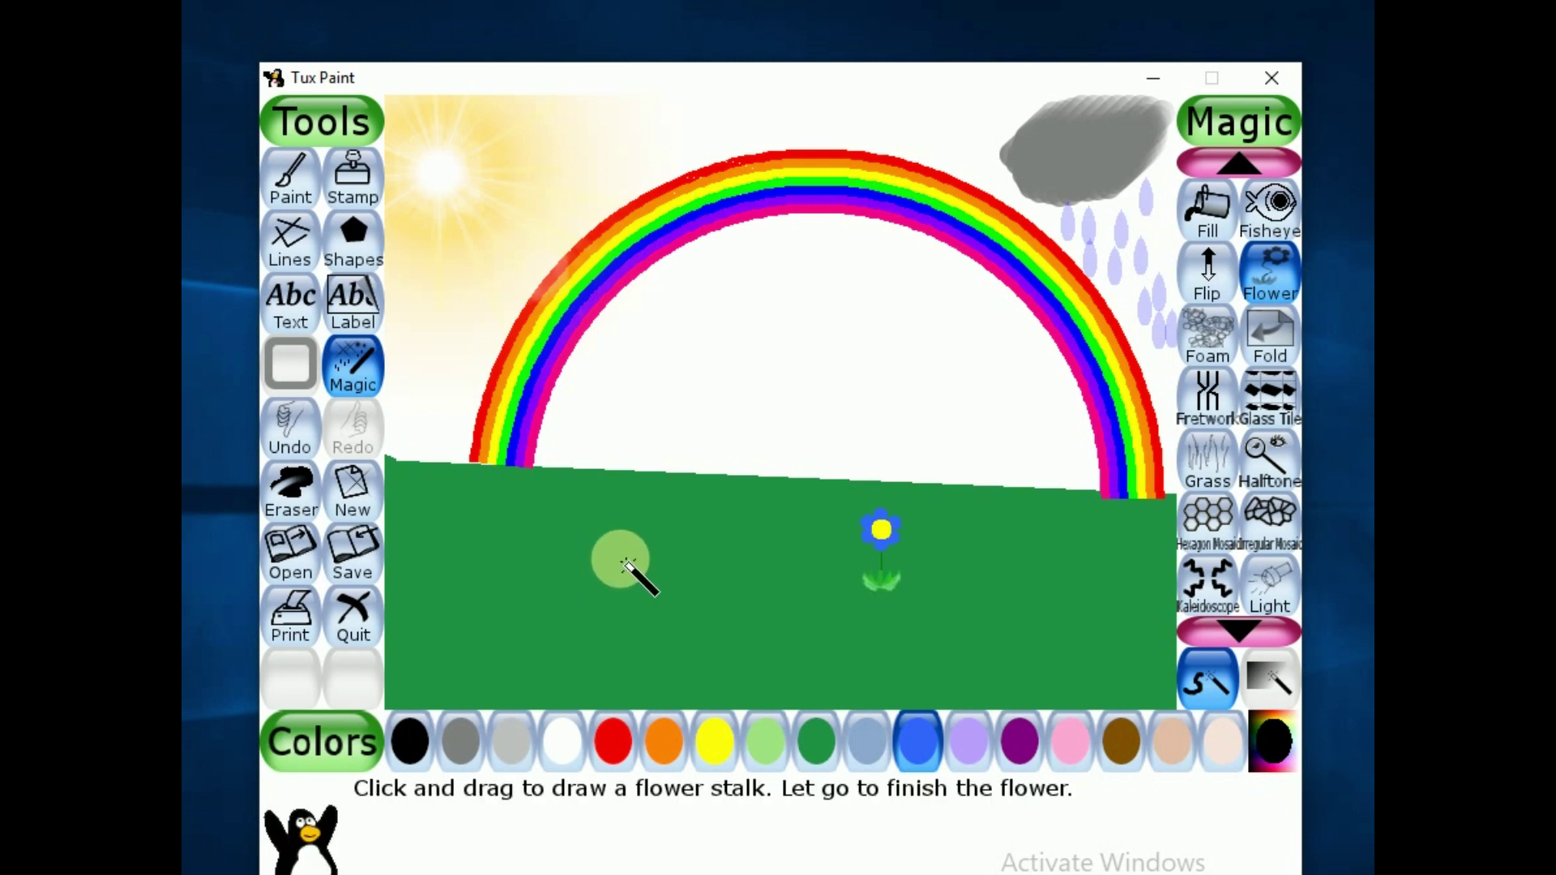
pyautogui.click(1026, 742)
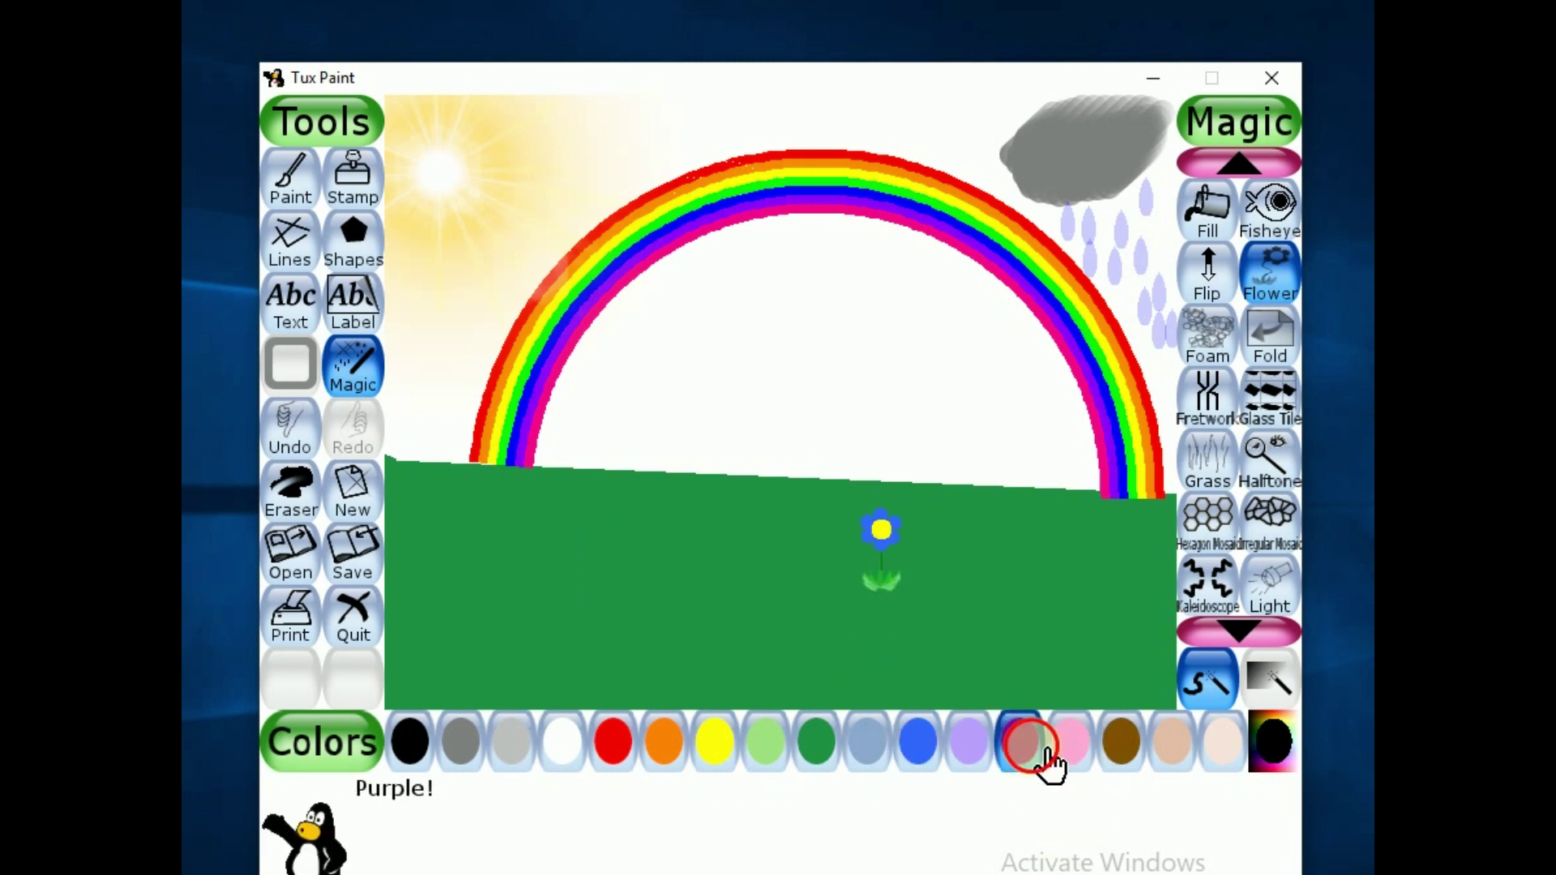
pyautogui.moveTo(679, 579); pyautogui.dragTo(677, 518)
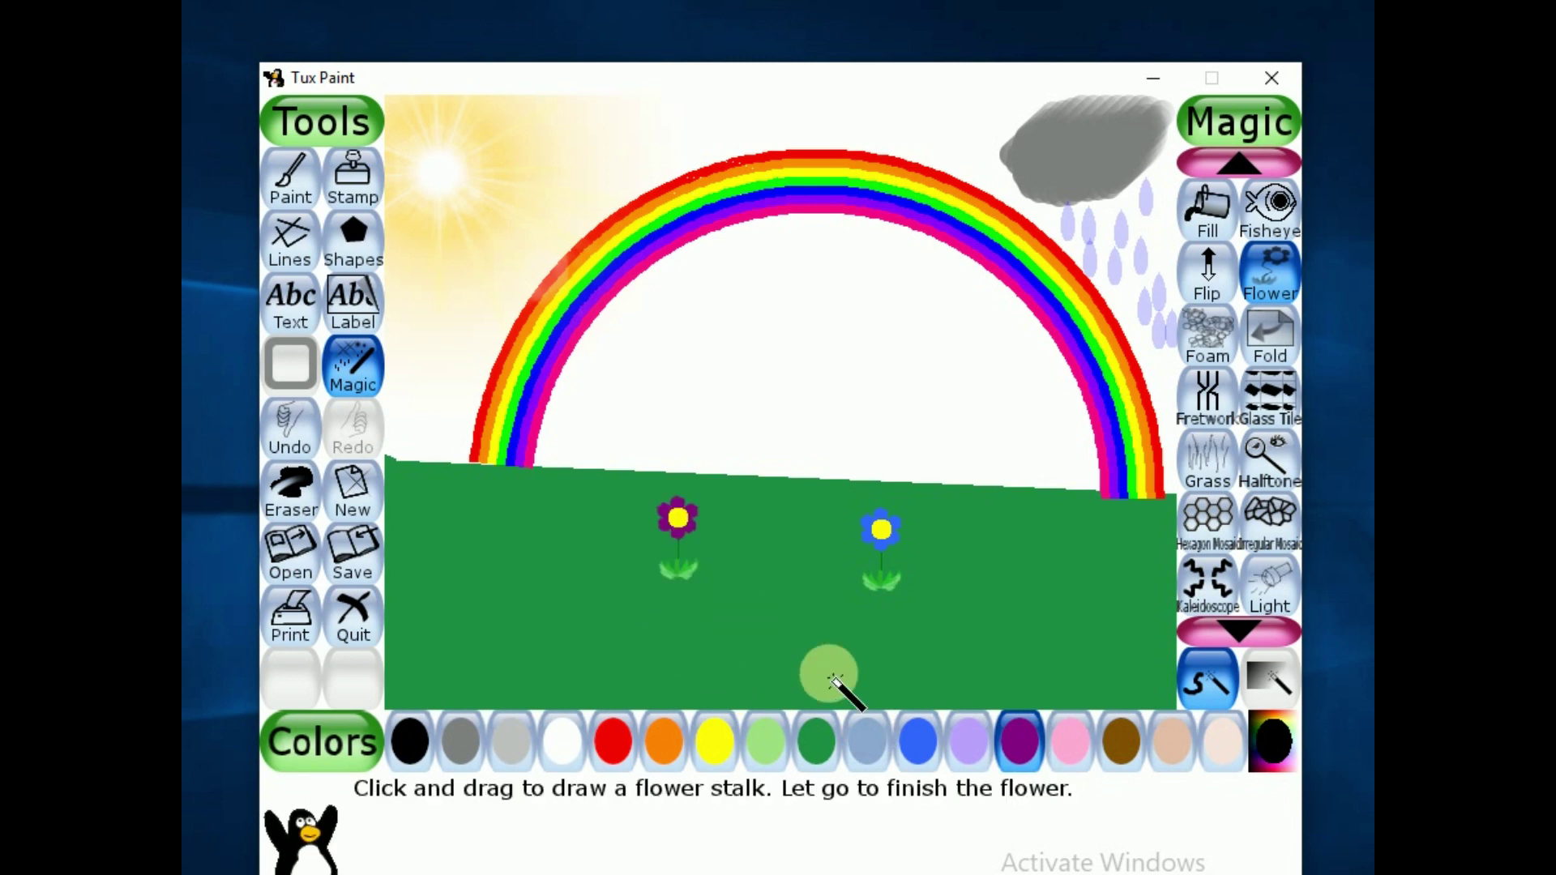
pyautogui.click(1143, 754)
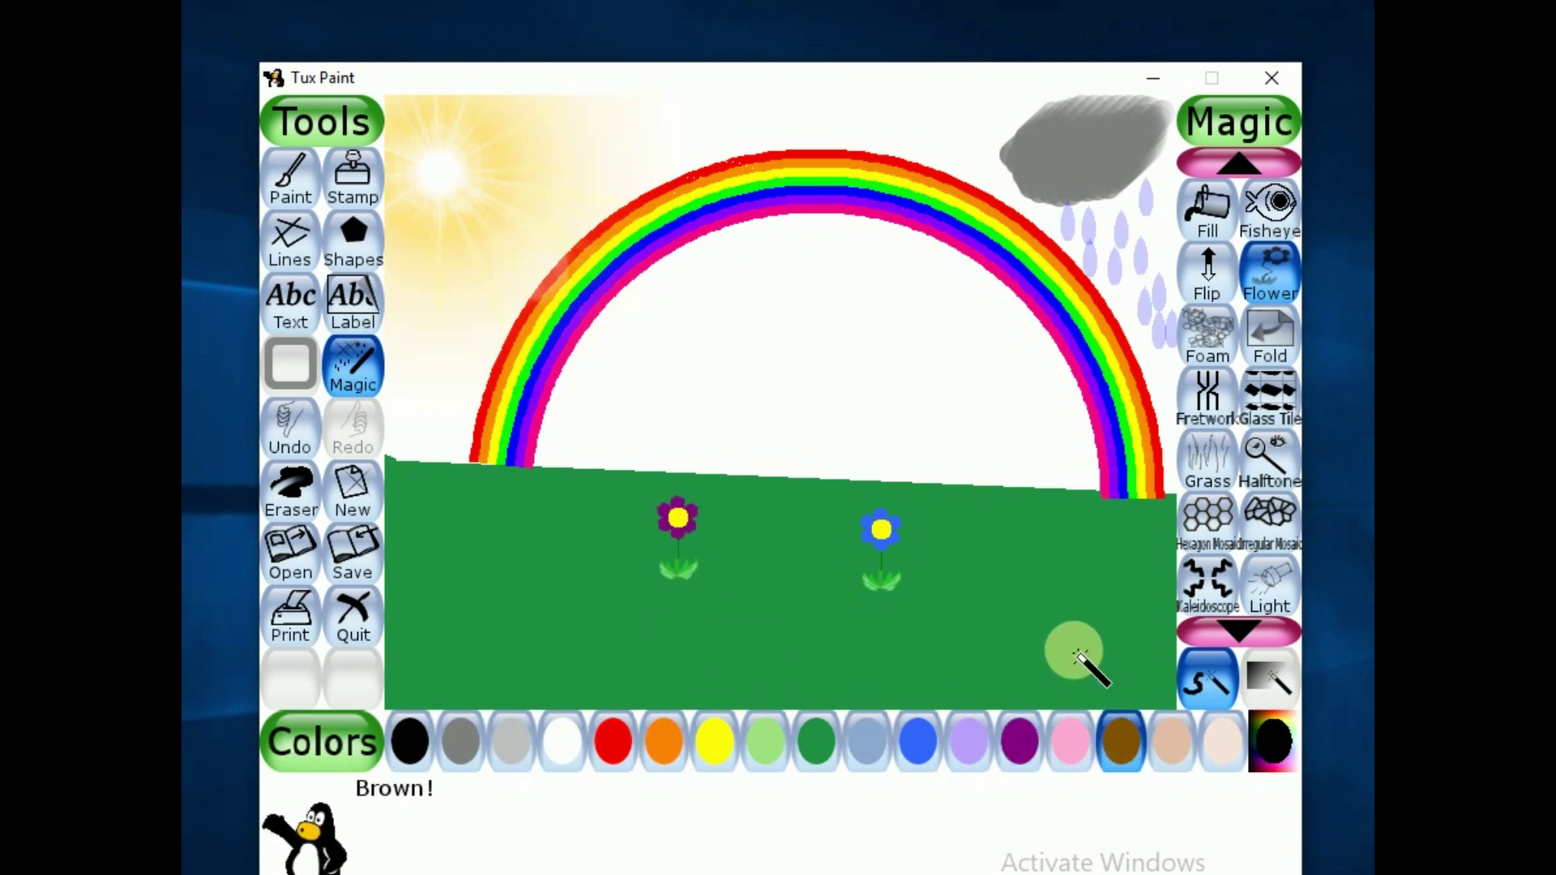
pyautogui.moveTo(1097, 596); pyautogui.dragTo(1098, 598)
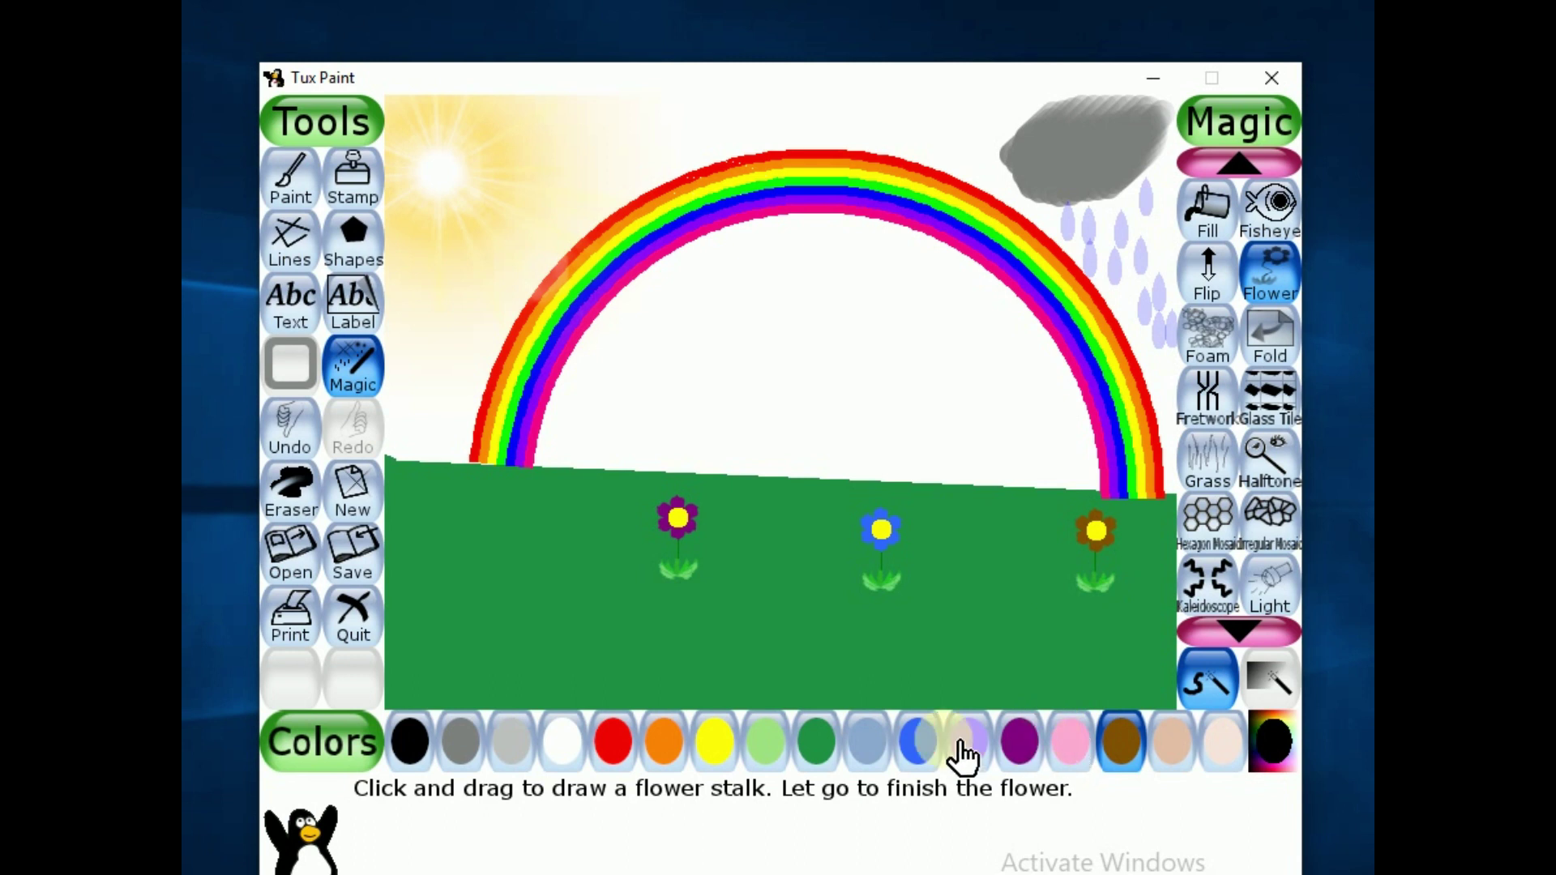
pyautogui.click(721, 742)
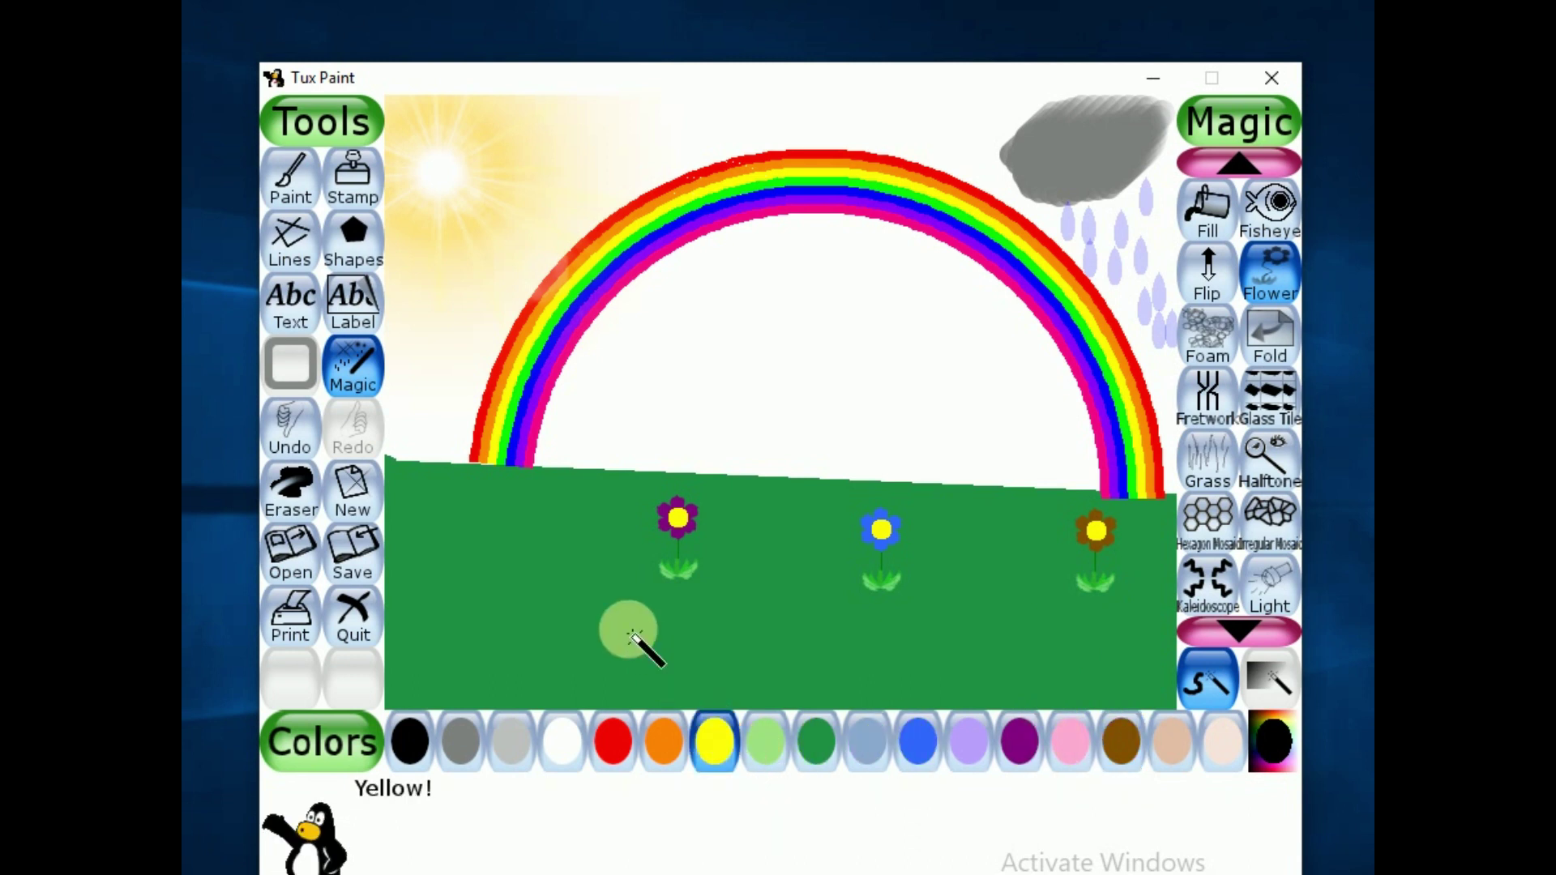
pyautogui.click(533, 571)
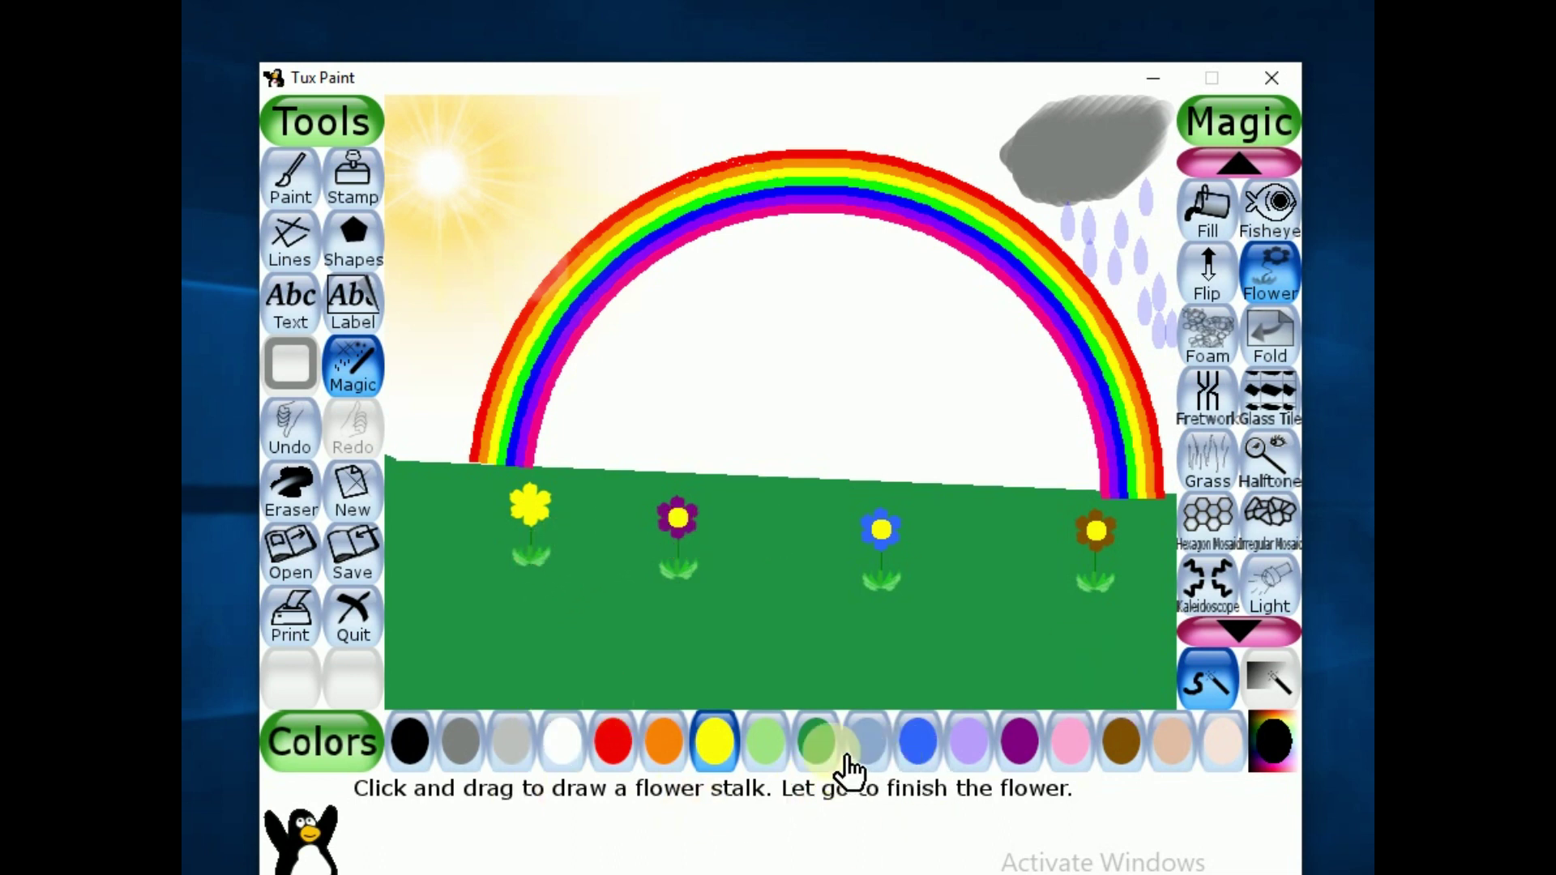
# Add light green, two red, two pink and a far-left blue flower on the grass.
pyautogui.click(770, 745)
pyautogui.click(806, 668)
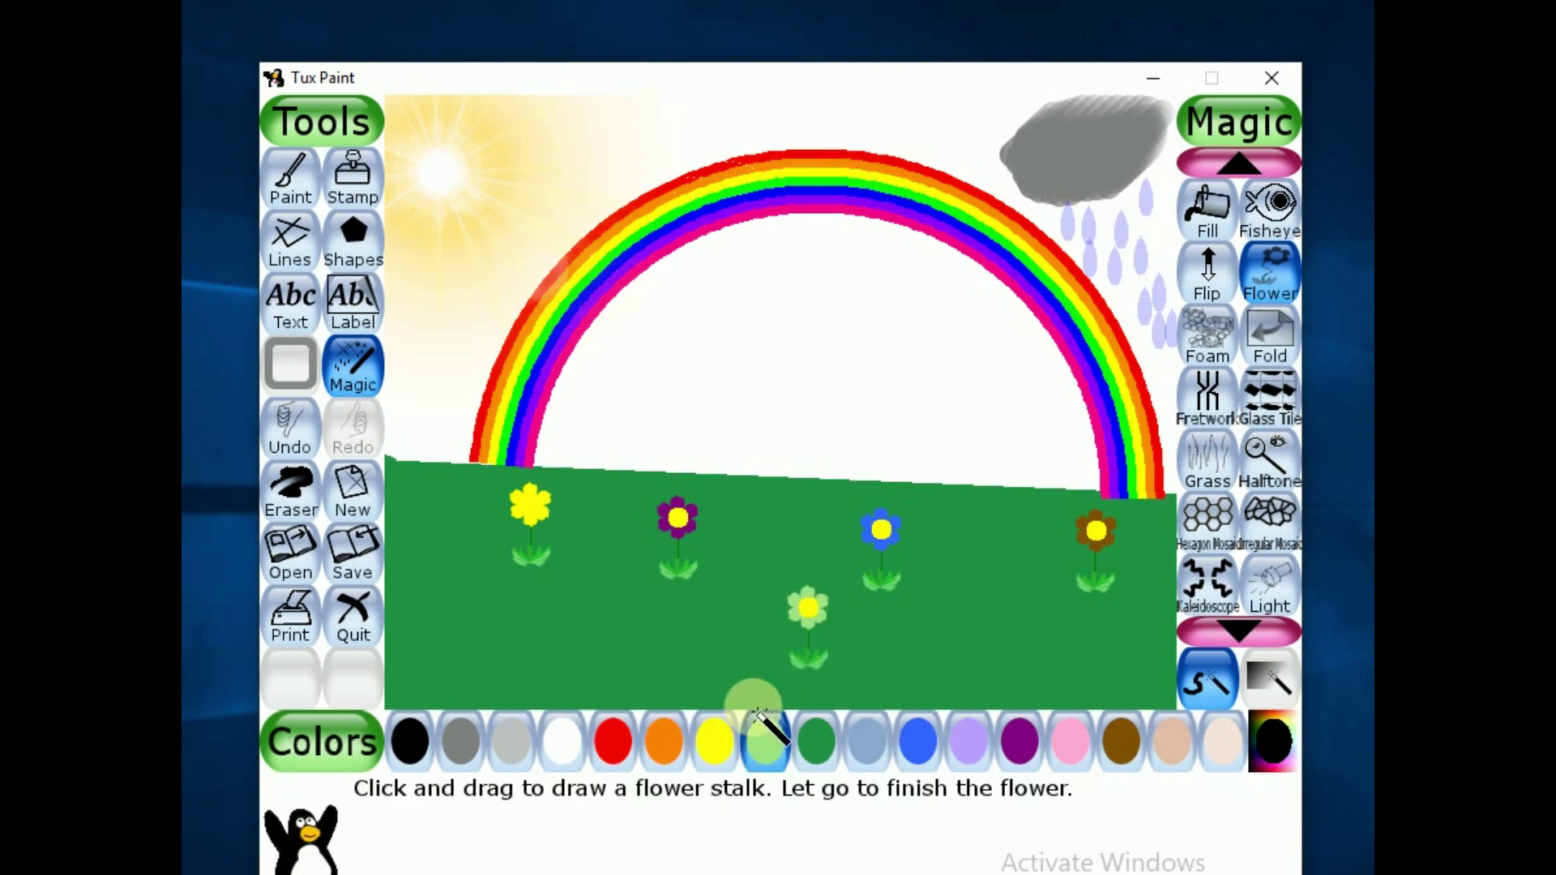
pyautogui.click(622, 757)
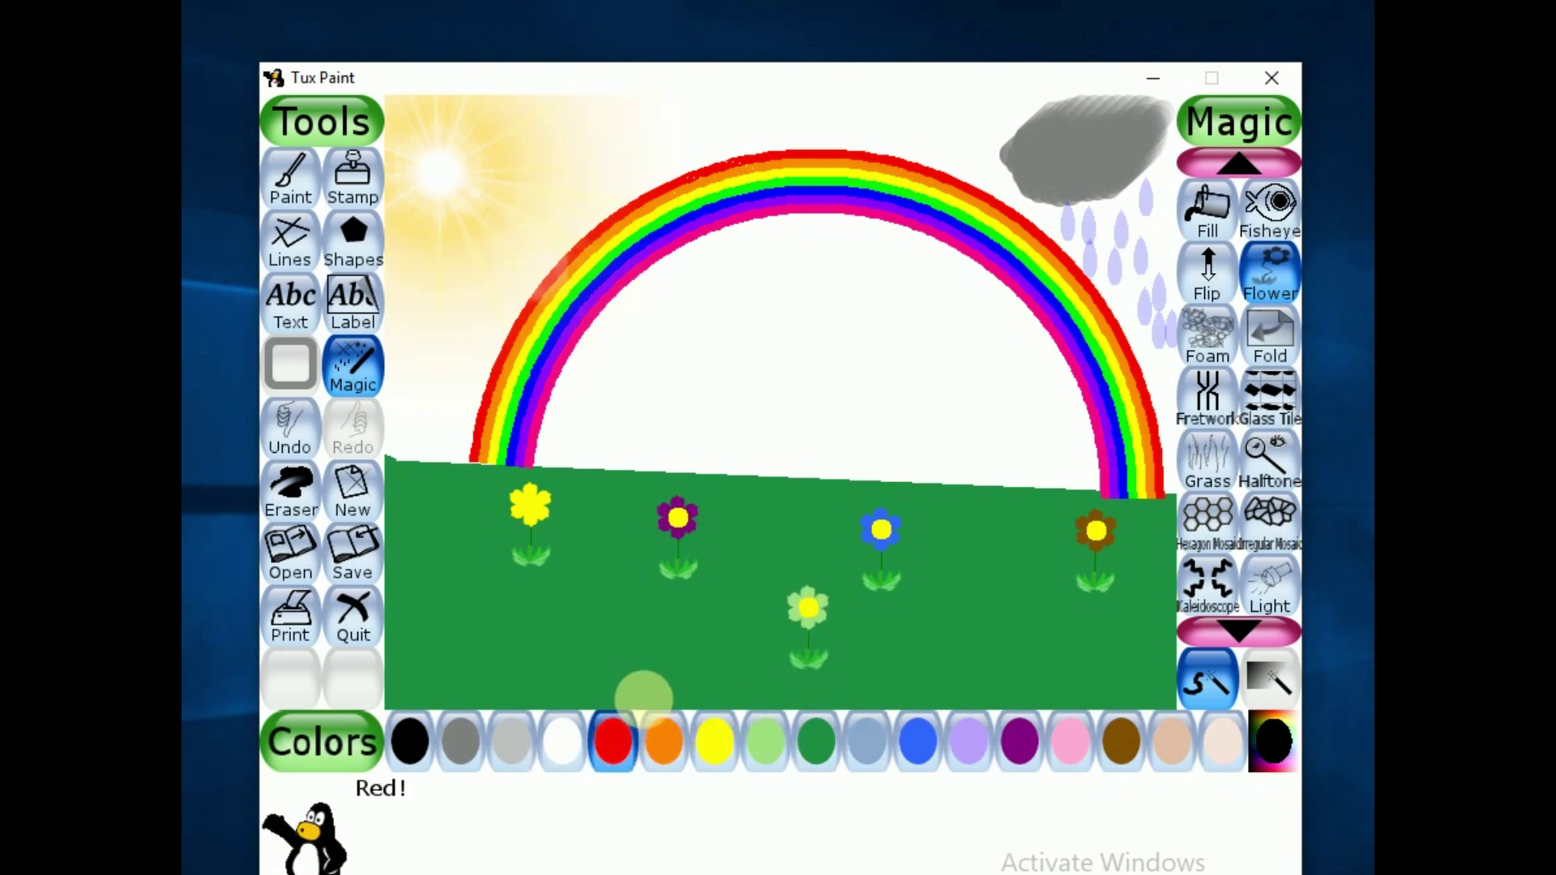
pyautogui.click(574, 620)
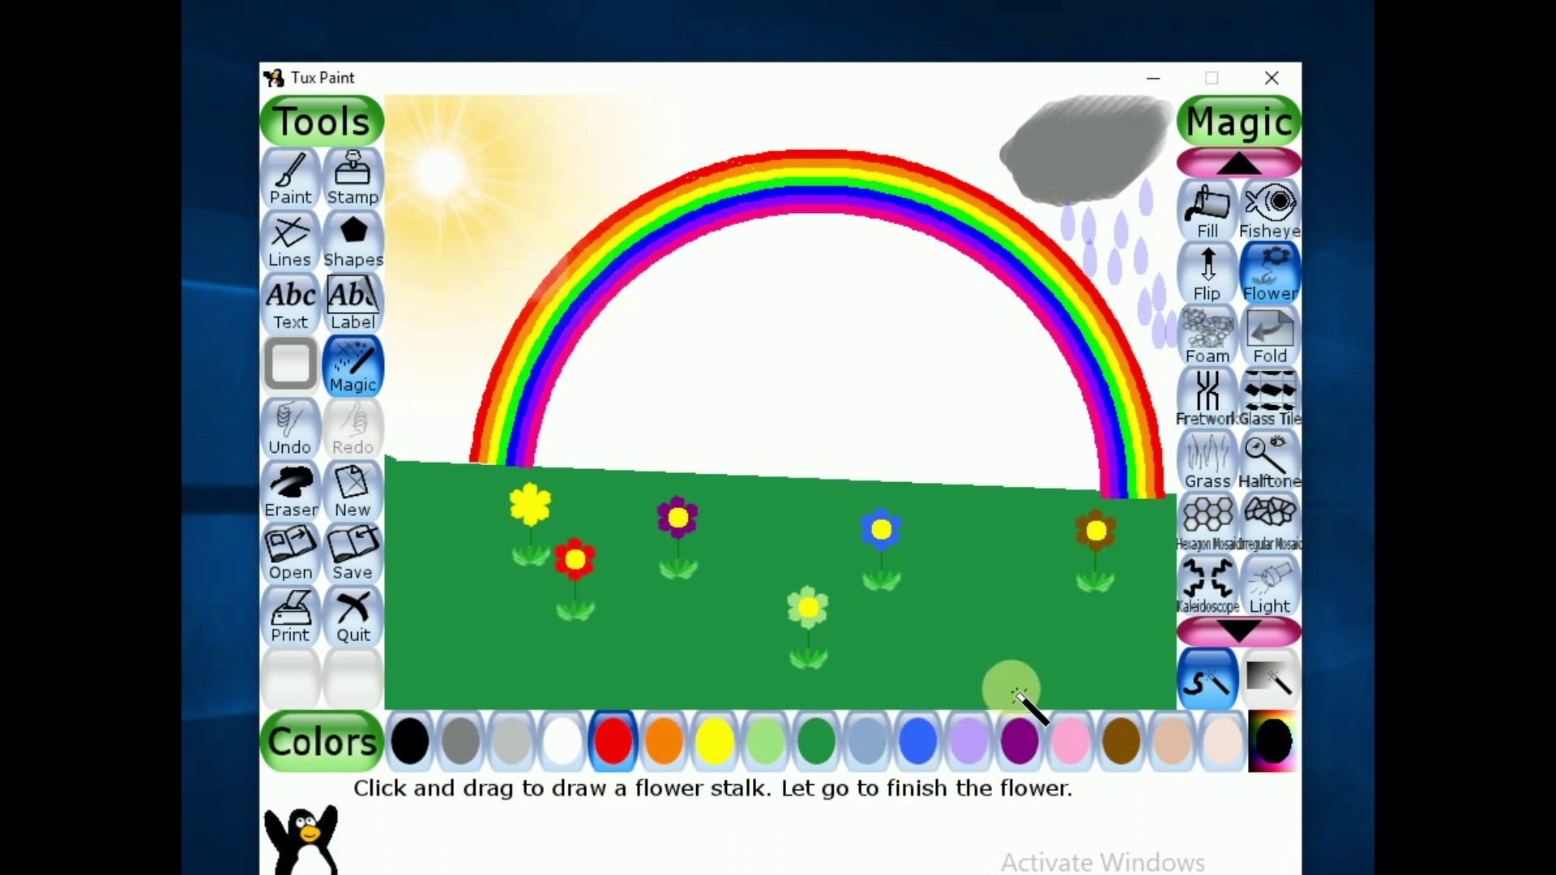
pyautogui.click(971, 652)
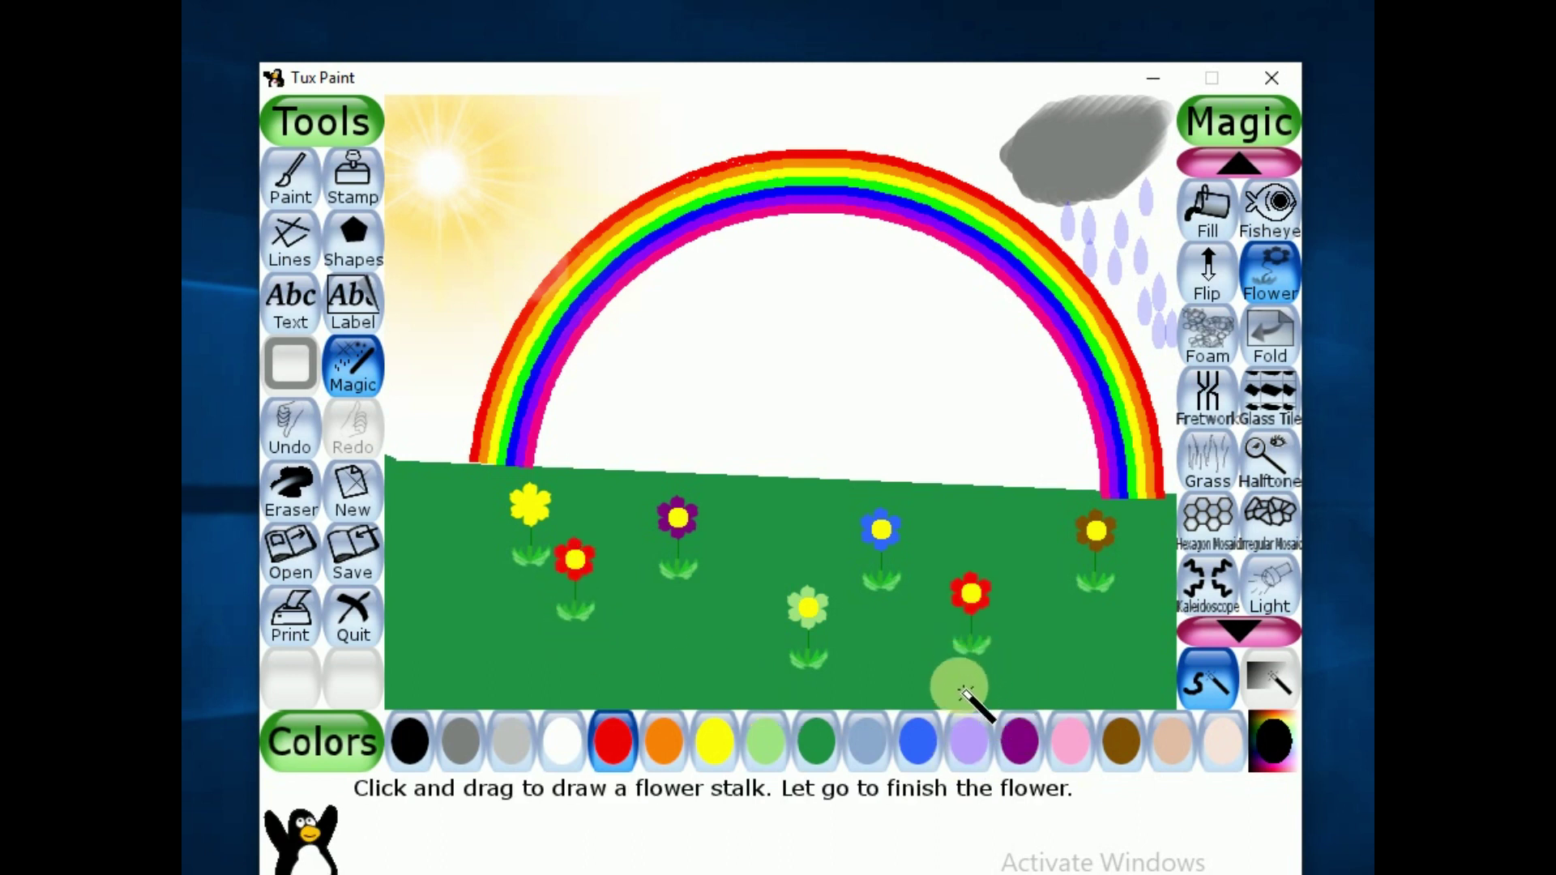
pyautogui.click(1073, 753)
pyautogui.click(1116, 683)
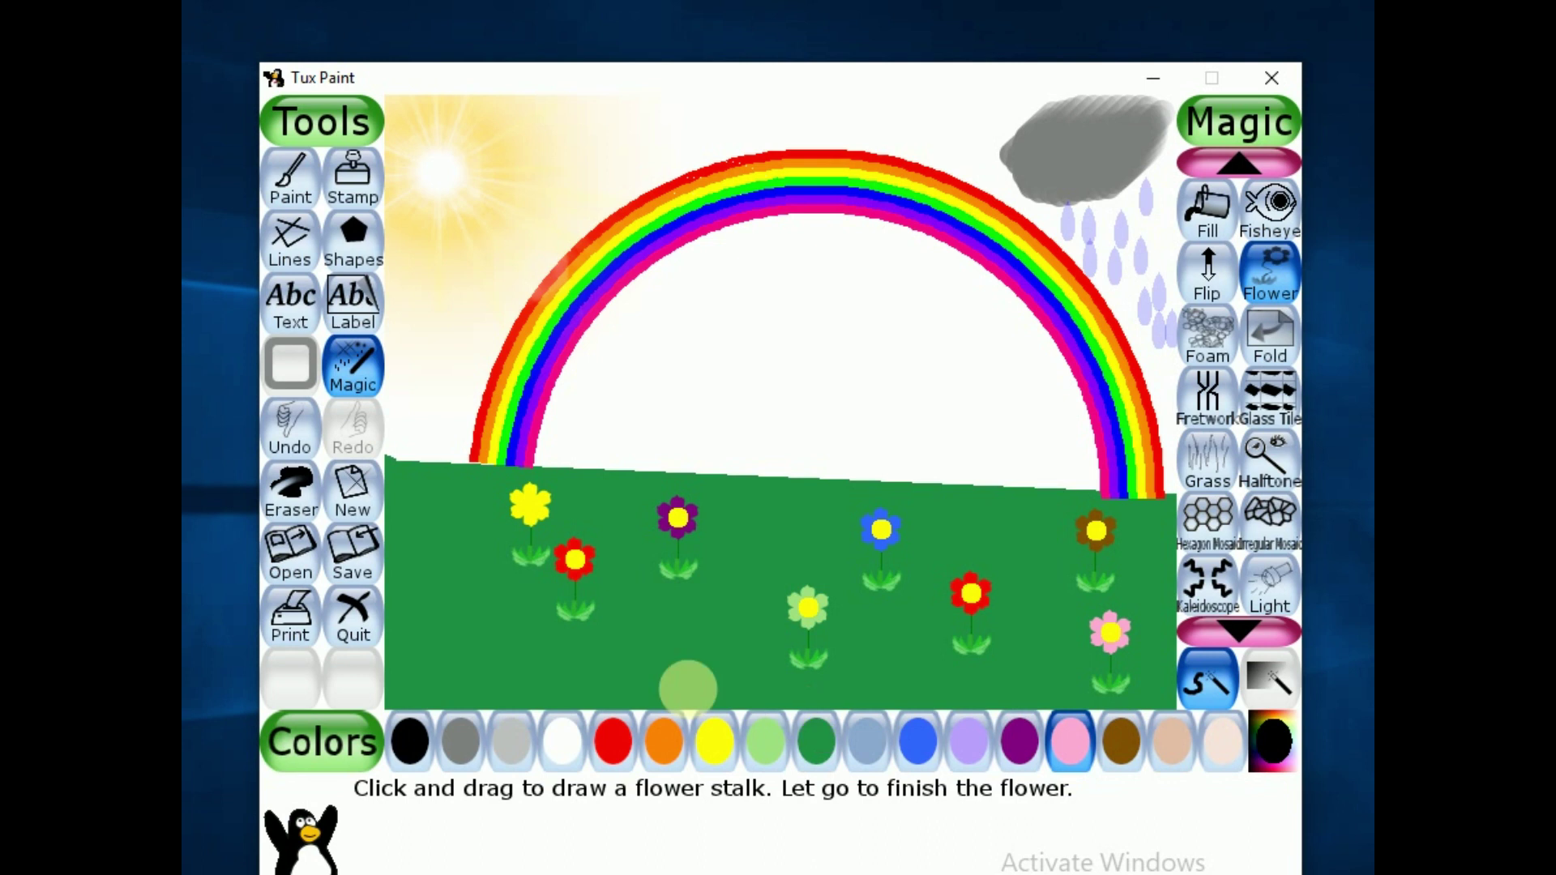
pyautogui.click(695, 672)
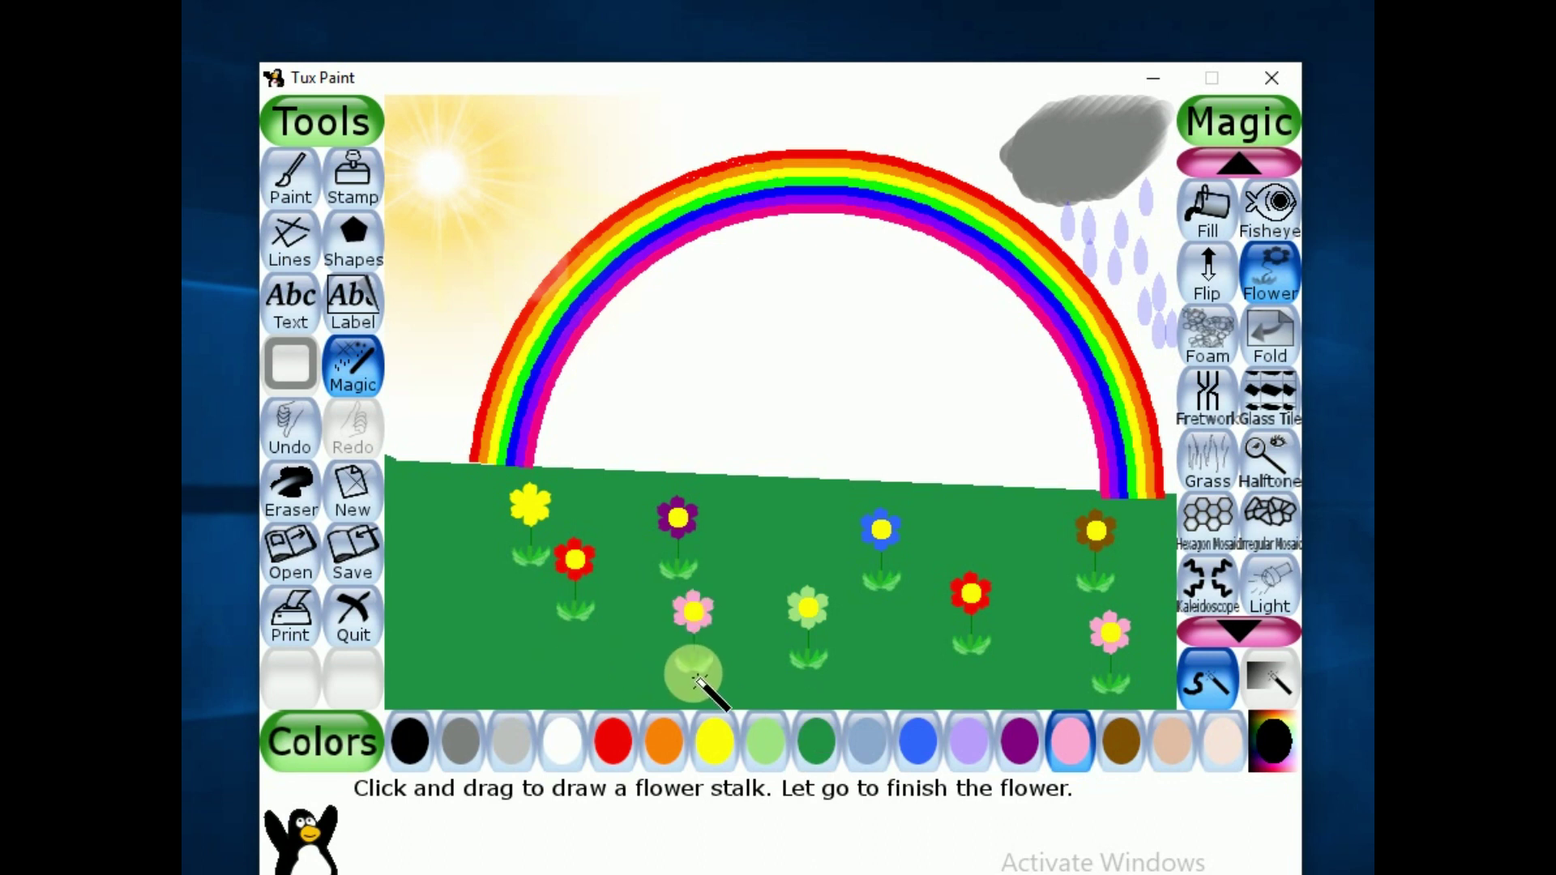
pyautogui.click(938, 752)
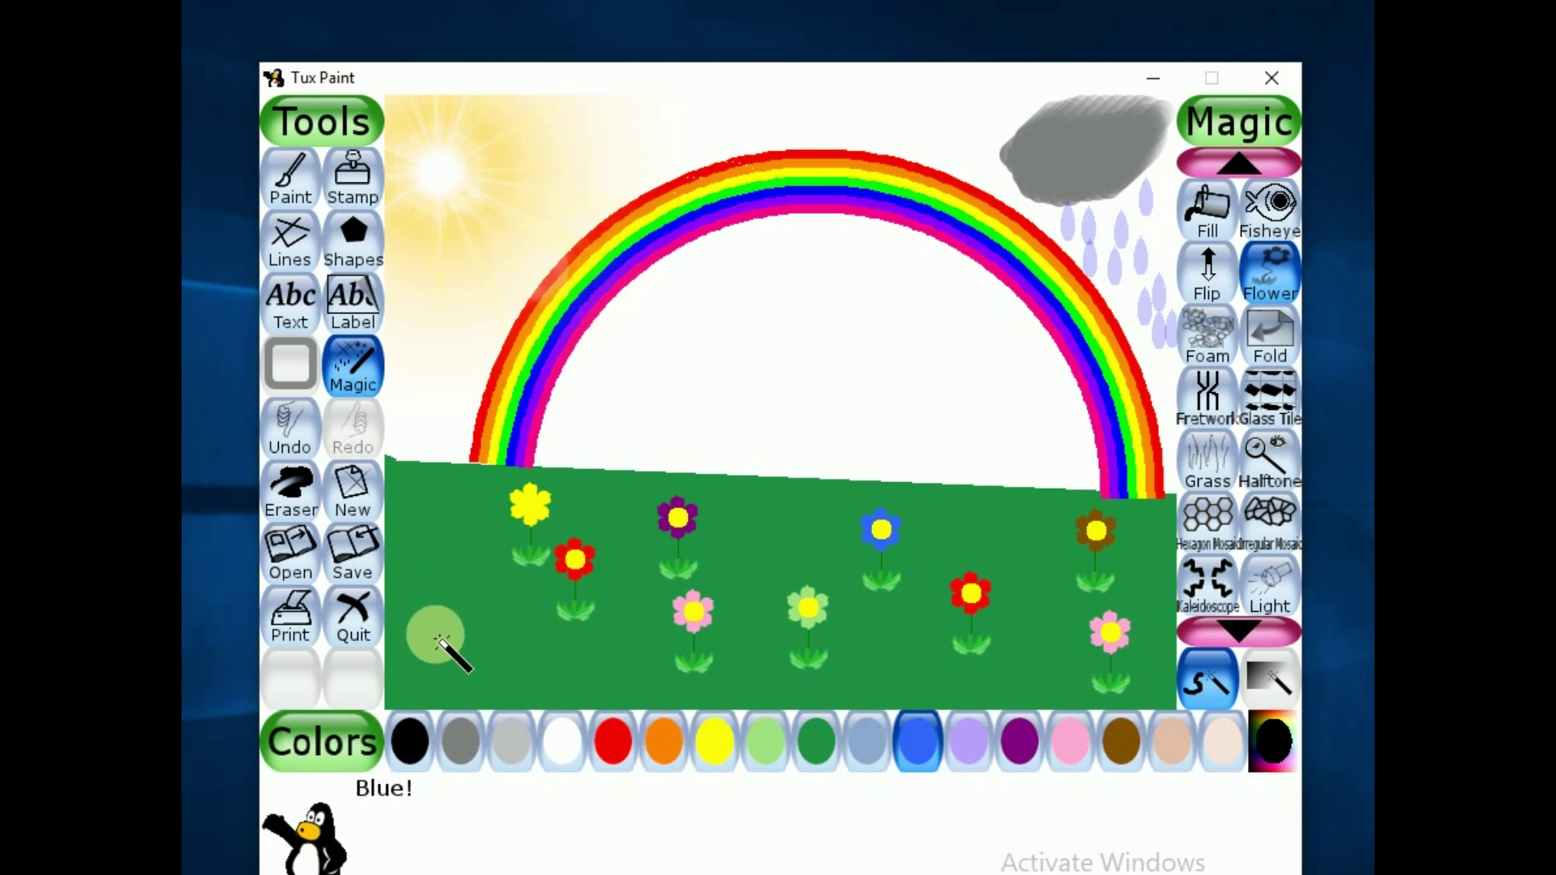
pyautogui.moveTo(452, 647); pyautogui.dragTo(447, 577)
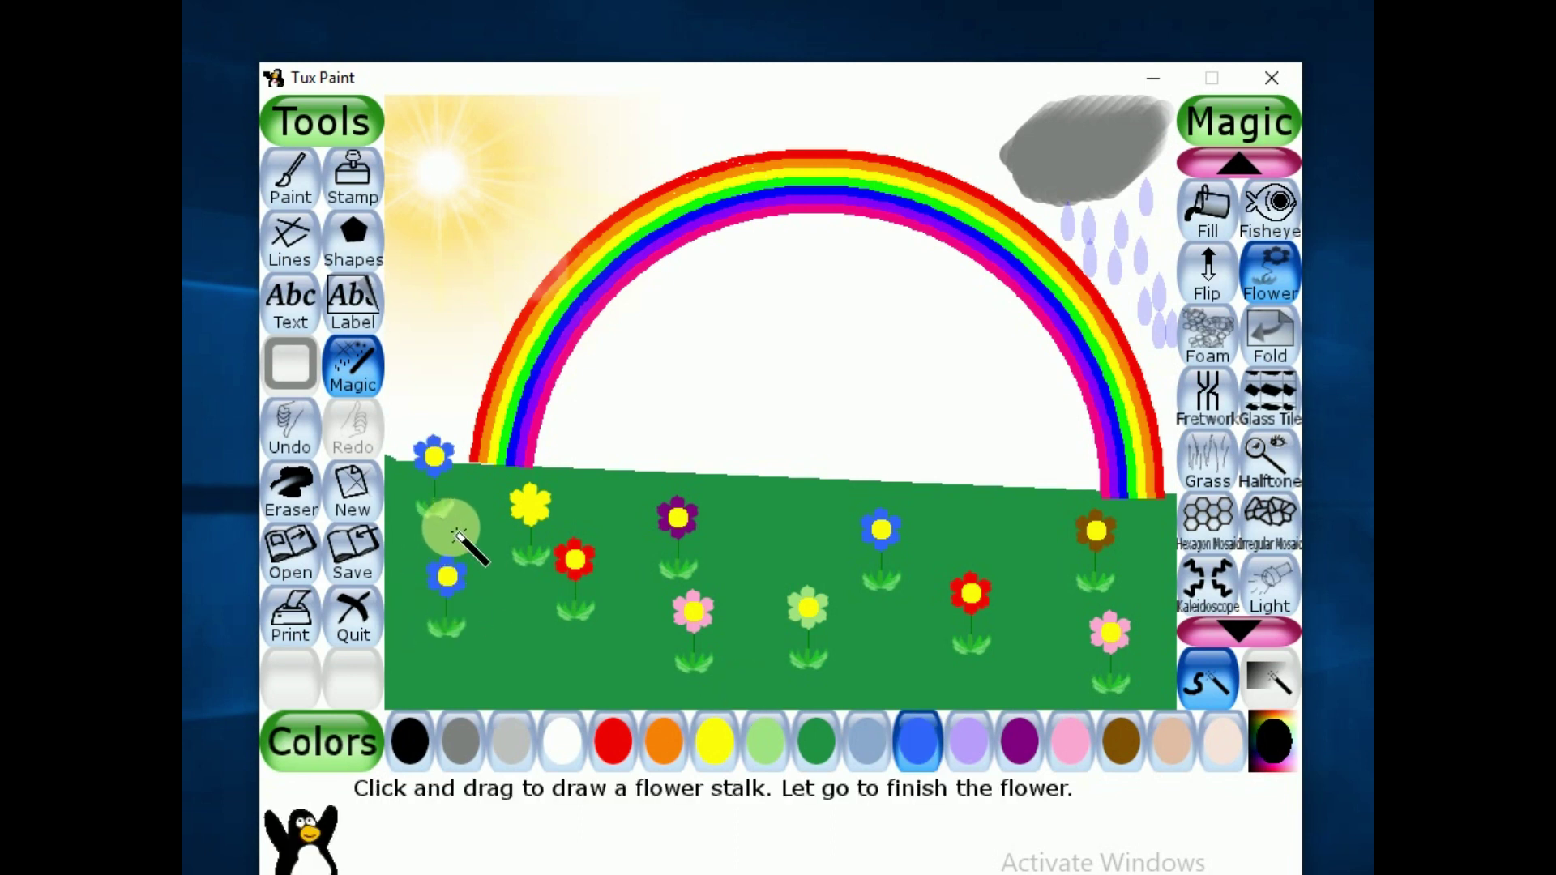
# Draw two pink and two red flowers along the horizon under the rainbow.
pyautogui.click(1070, 761)
pyautogui.moveTo(1018, 478); pyautogui.dragTo(1018, 418)
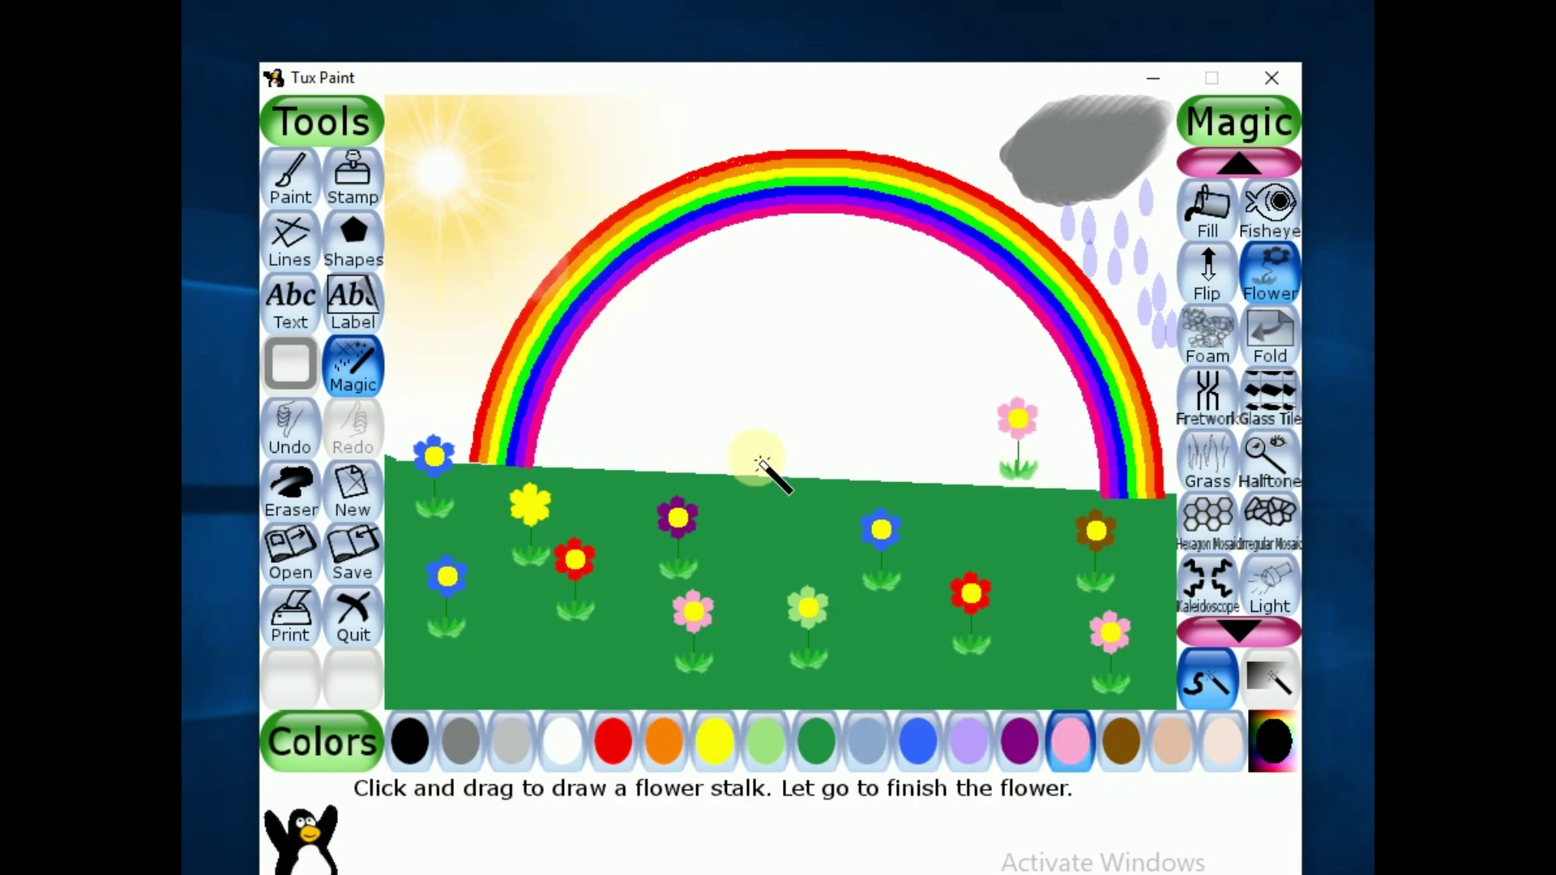
pyautogui.moveTo(670, 474); pyautogui.dragTo(667, 410)
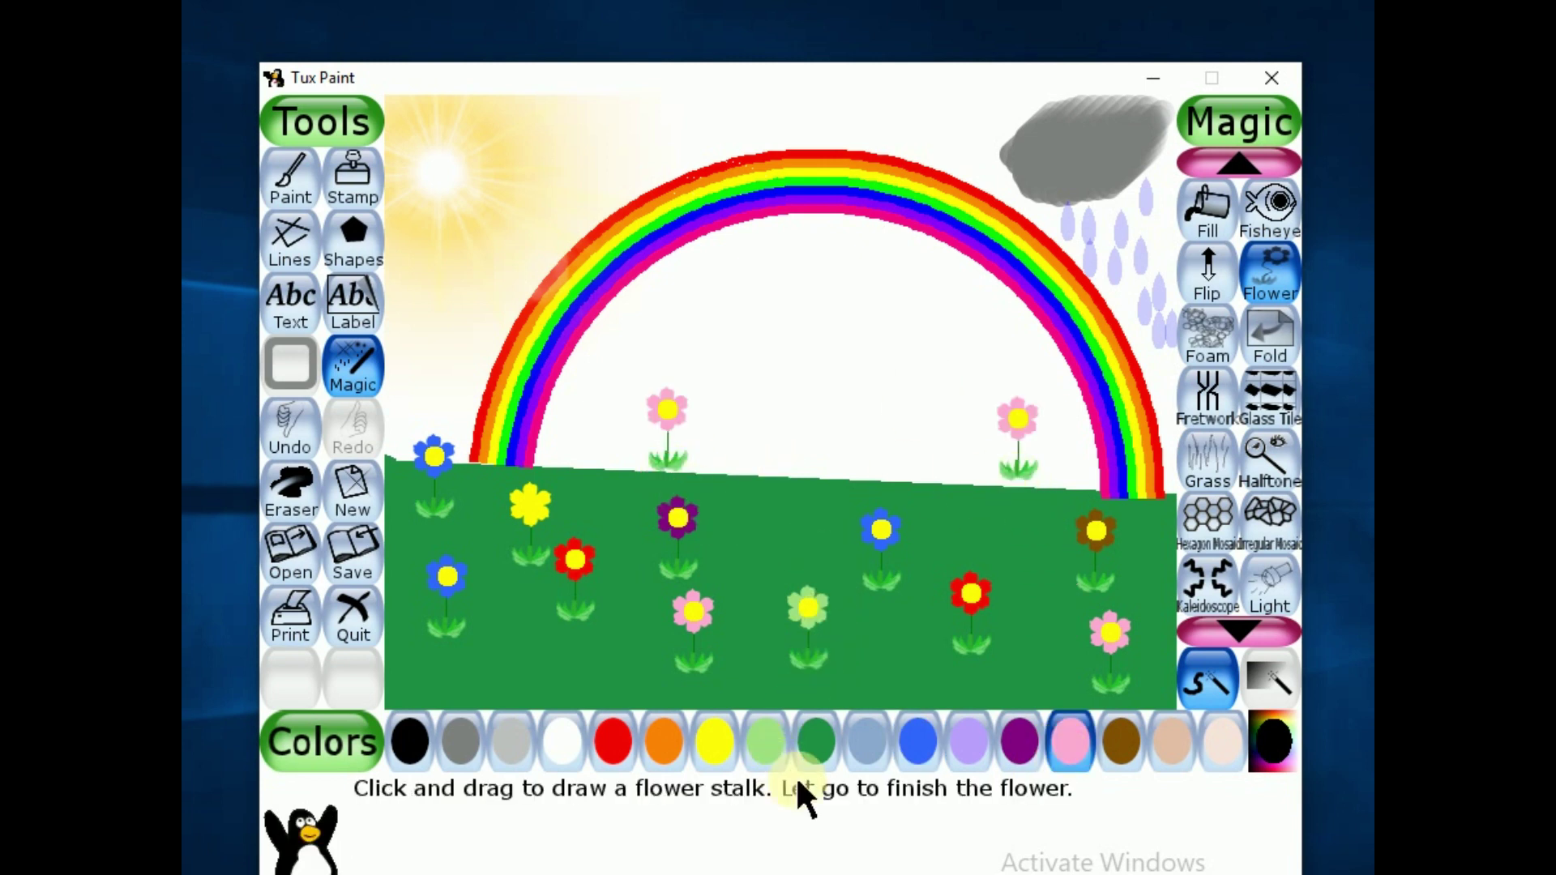
pyautogui.click(612, 739)
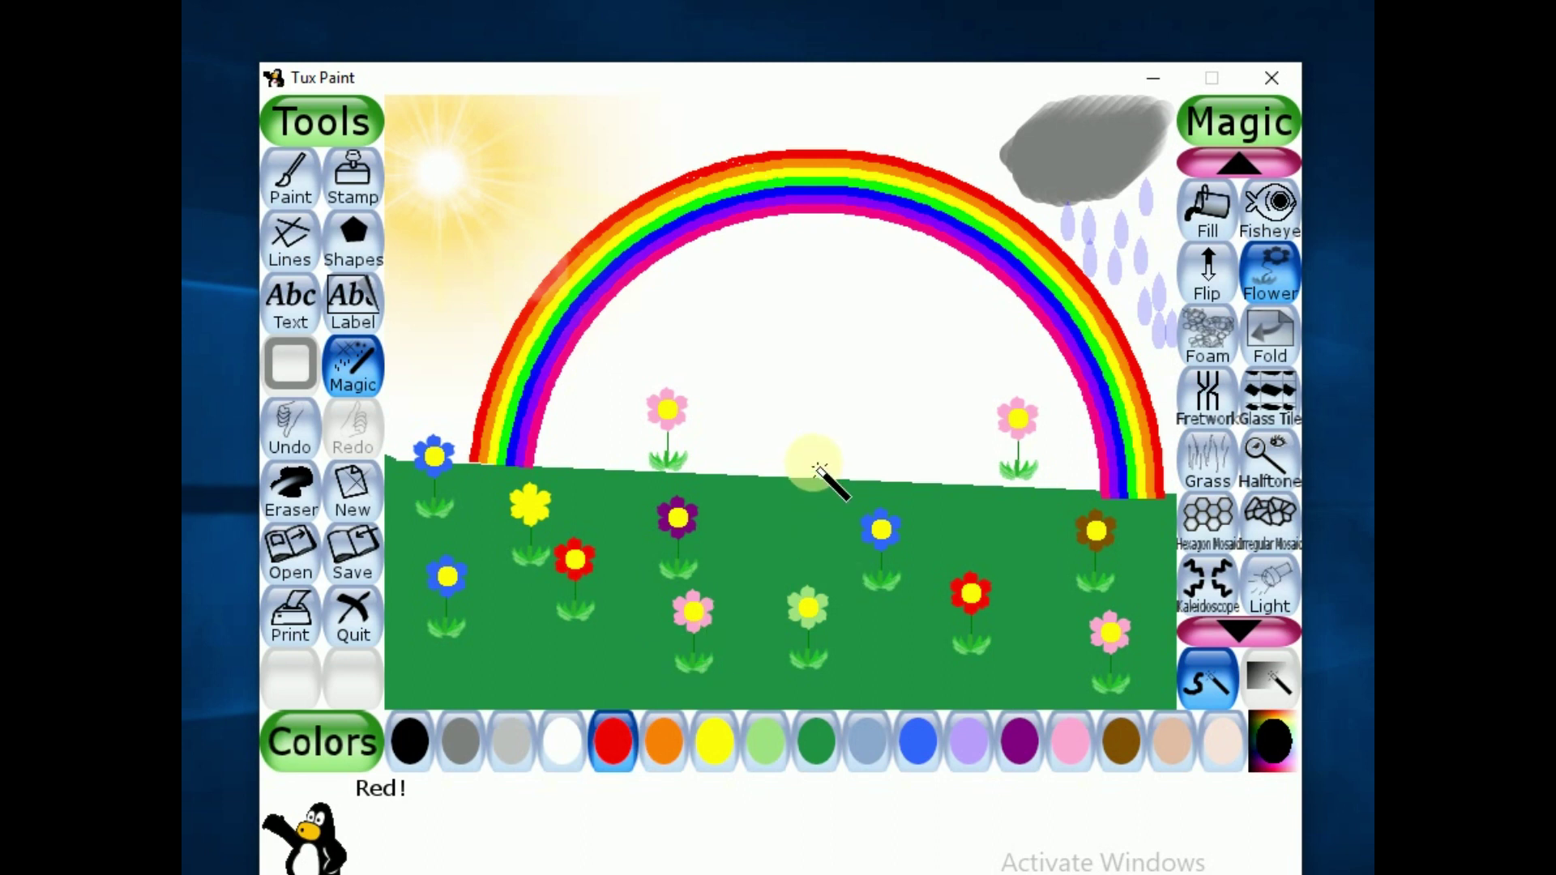
pyautogui.moveTo(814, 470); pyautogui.dragTo(811, 401)
pyautogui.moveTo(961, 468); pyautogui.dragTo(959, 407)
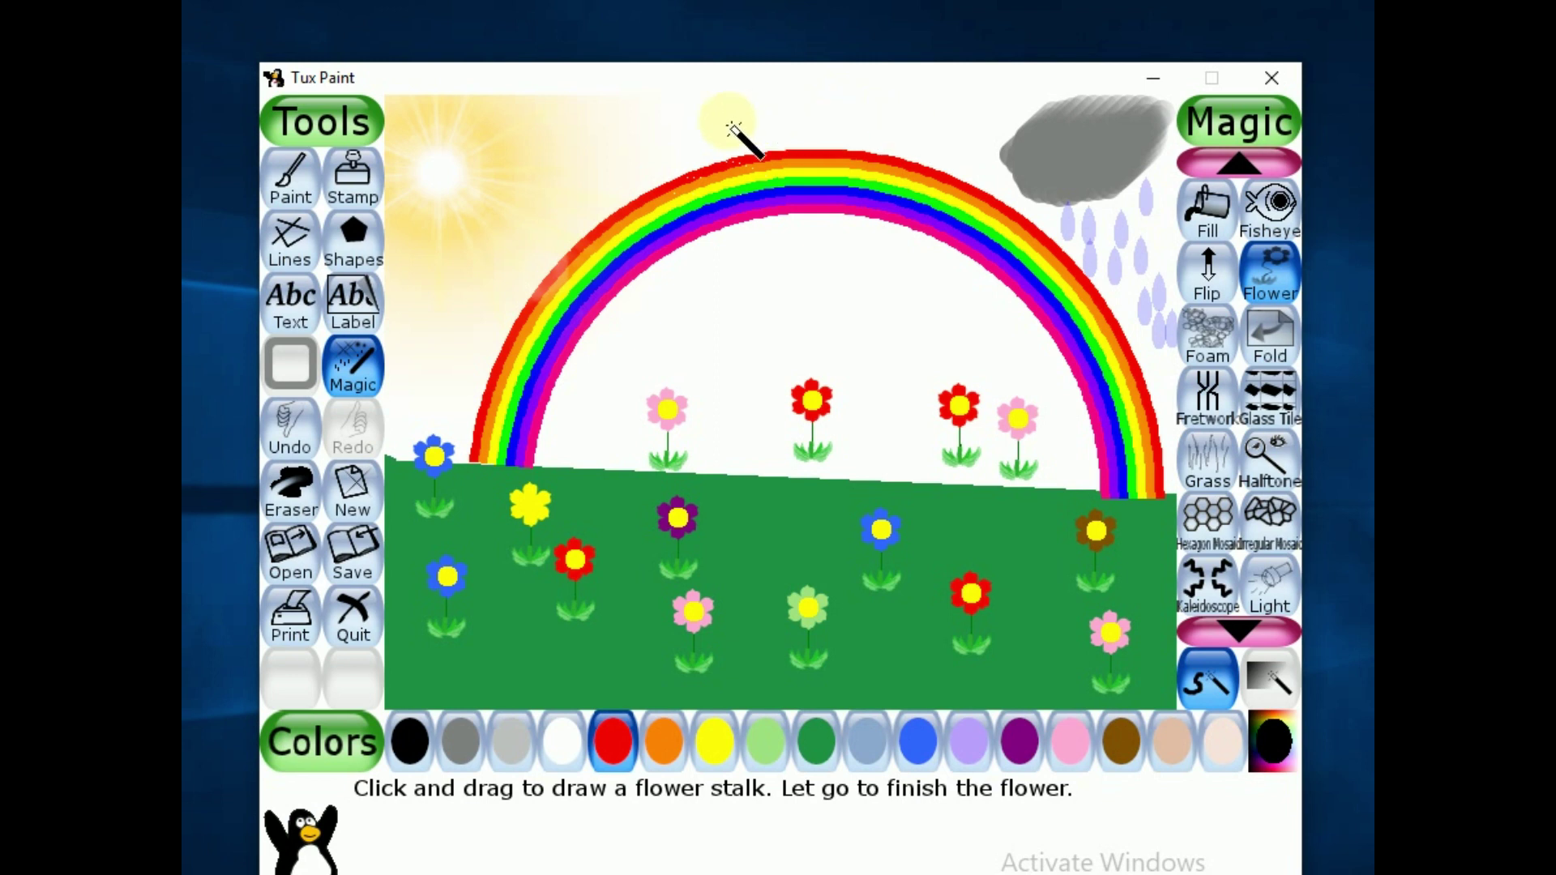
# Pick the pigeon bird stamp, shrink it, and place it between the purple and blue flowers.
pyautogui.click(379, 191)
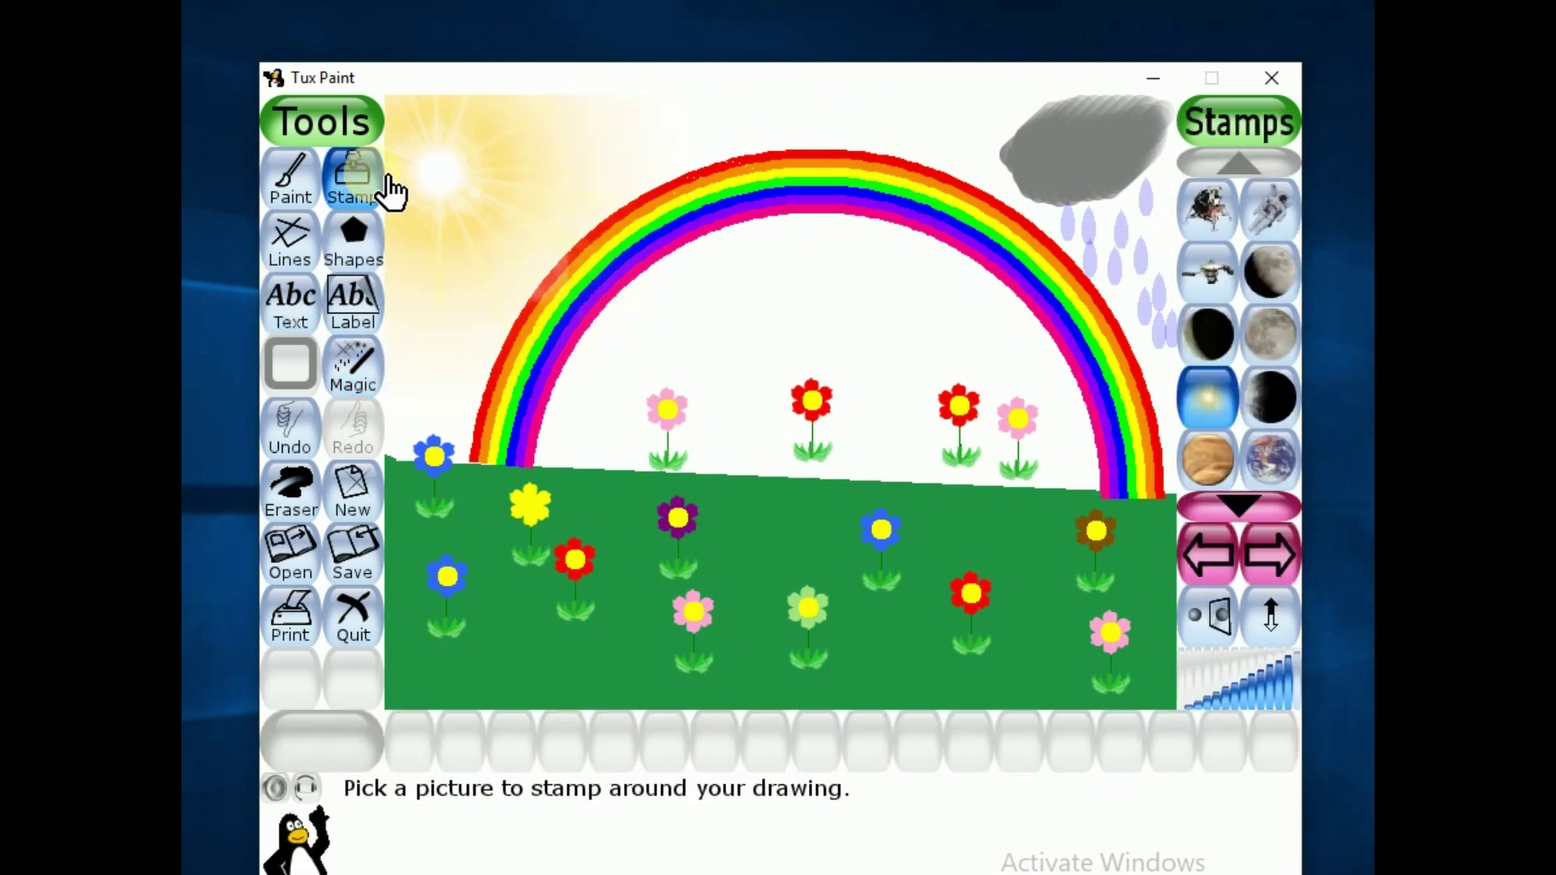
pyautogui.click(1292, 567)
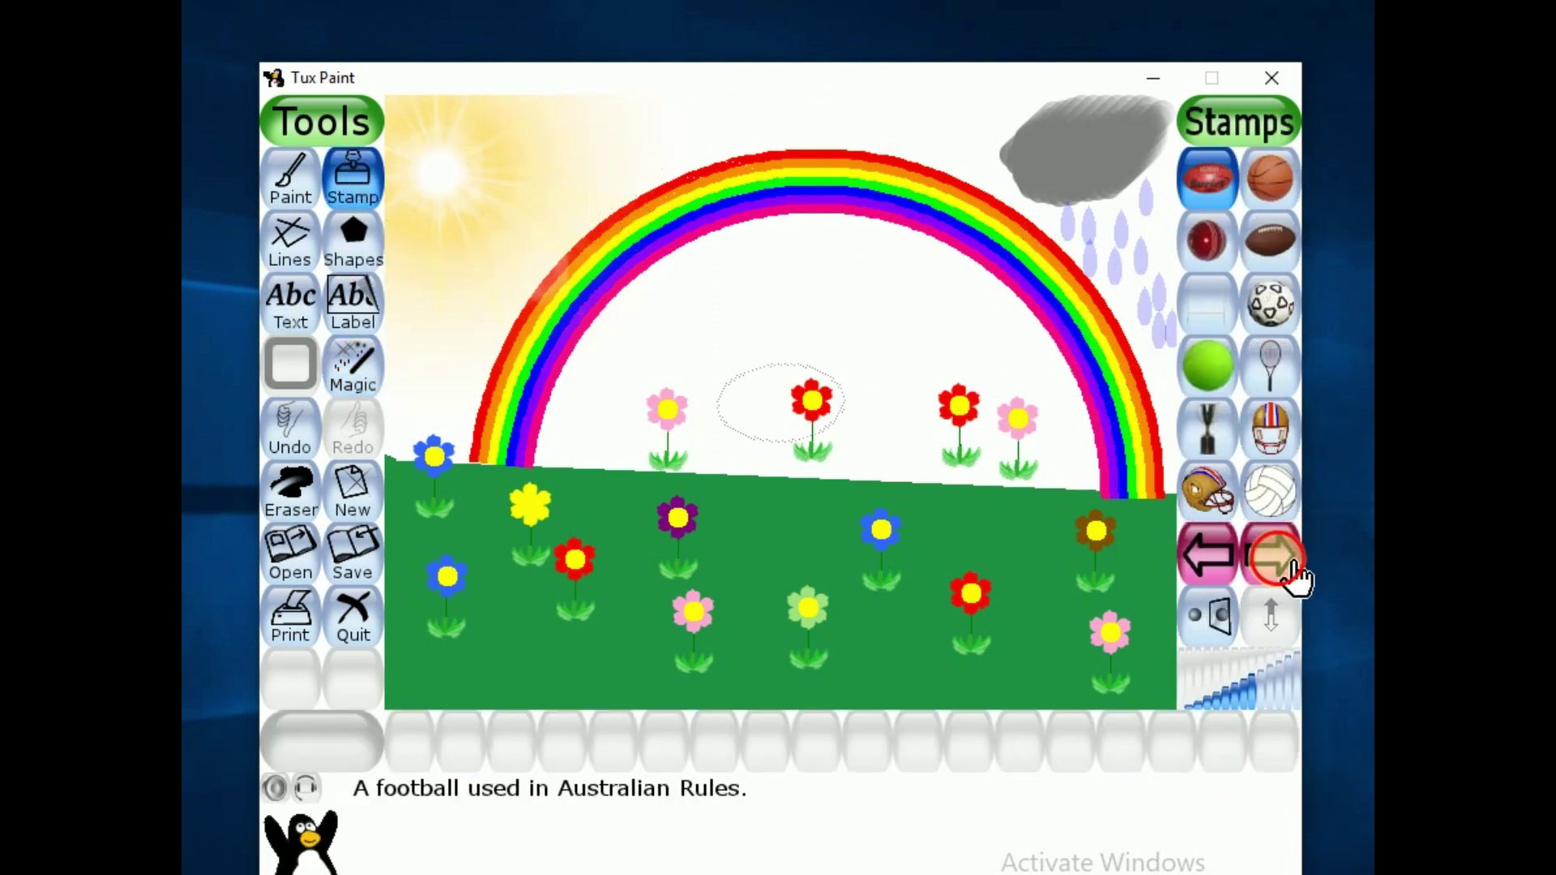
pyautogui.click(1294, 571)
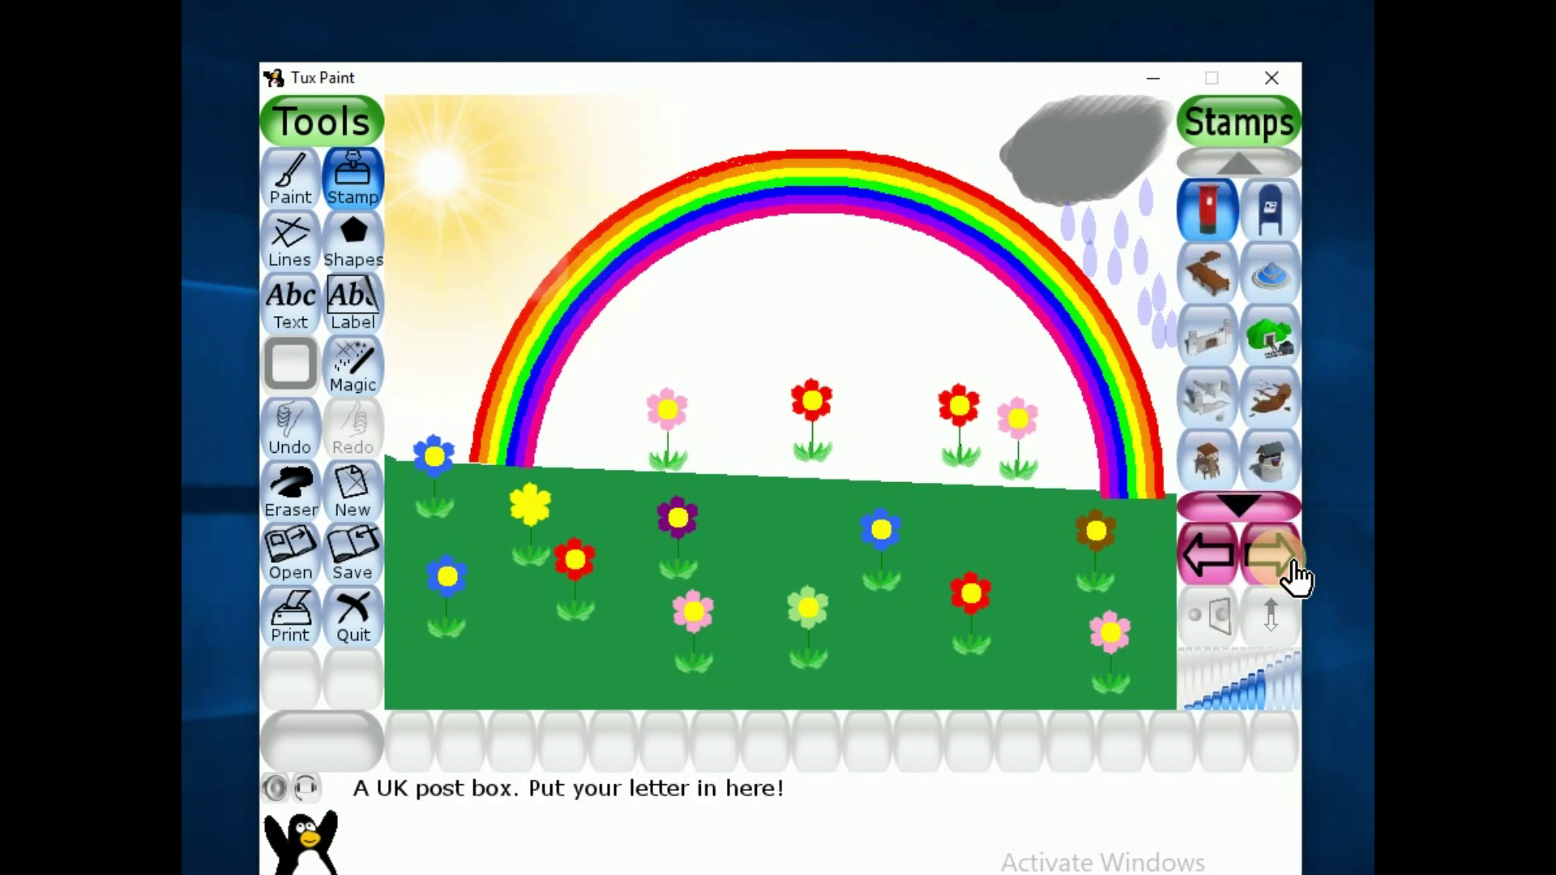
pyautogui.click(1294, 571)
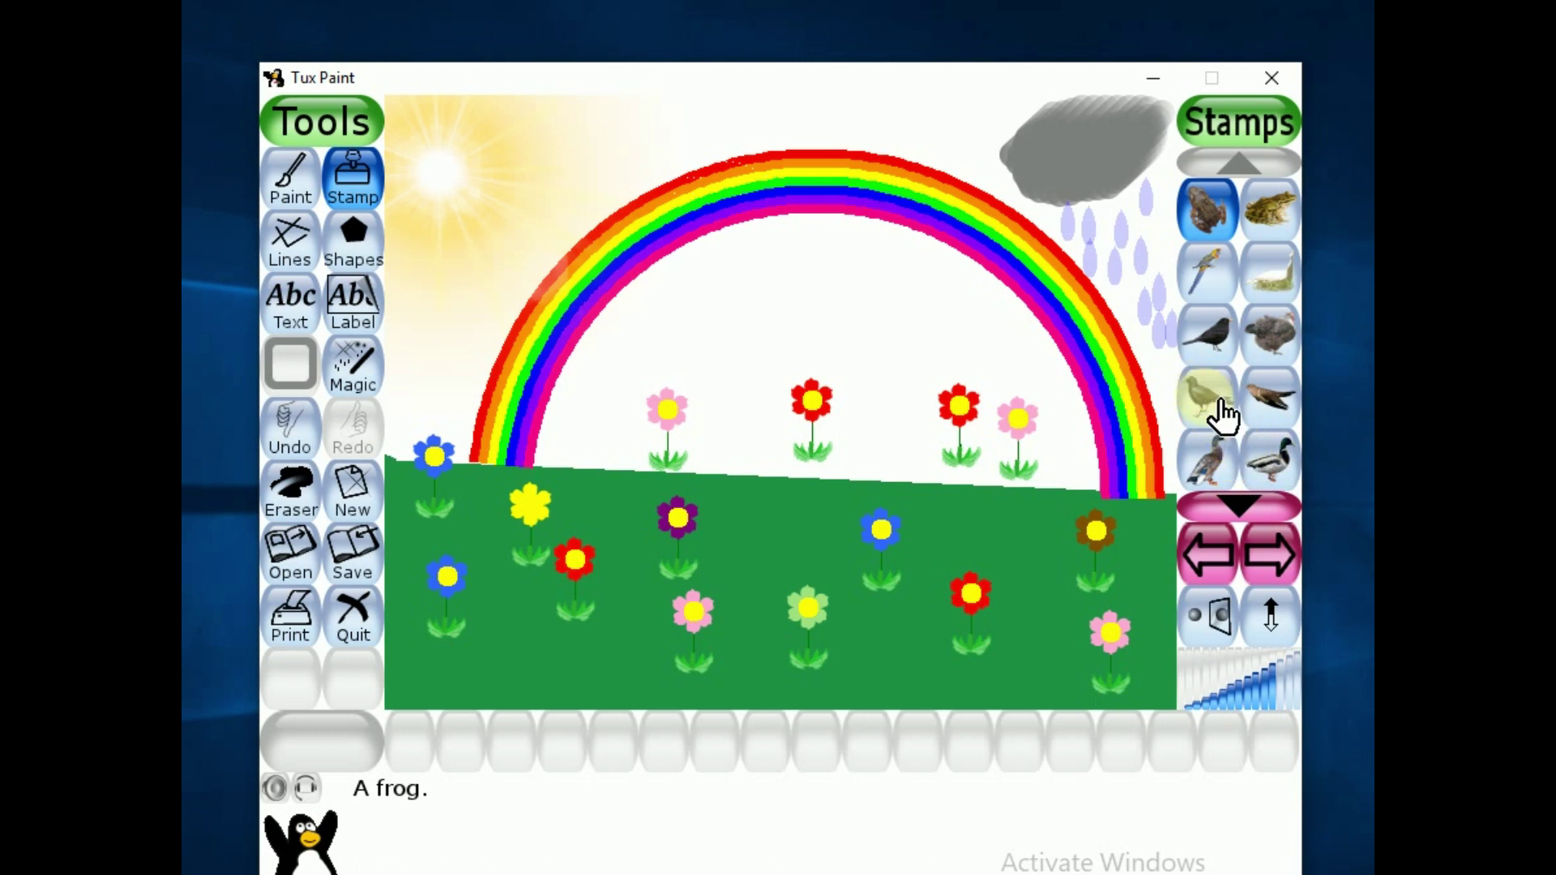
pyautogui.click(1271, 509)
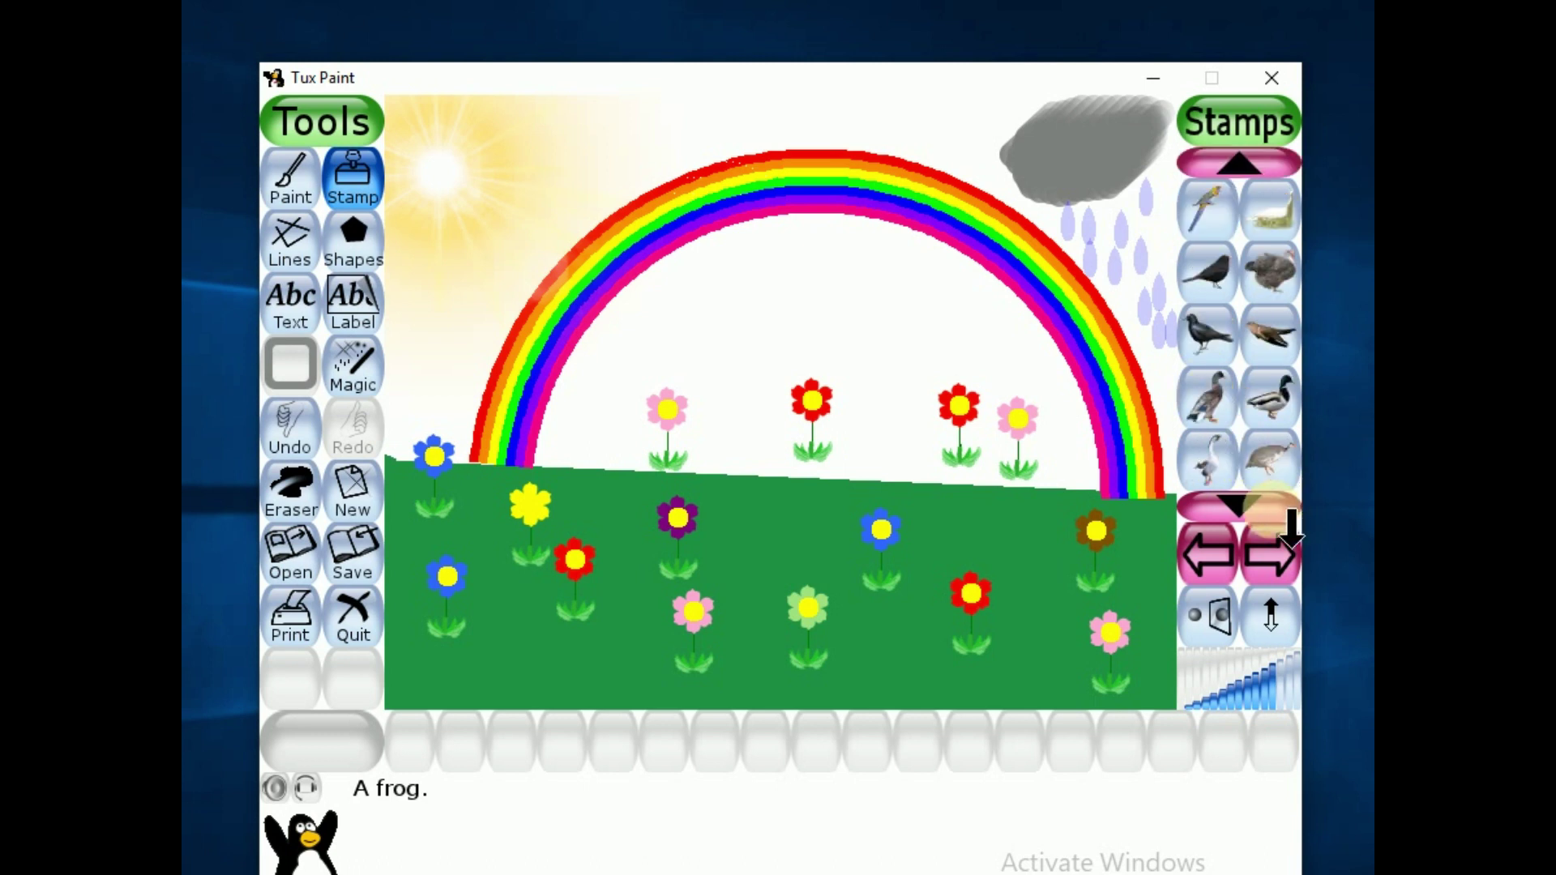
pyautogui.click(1271, 509)
pyautogui.click(1271, 509)
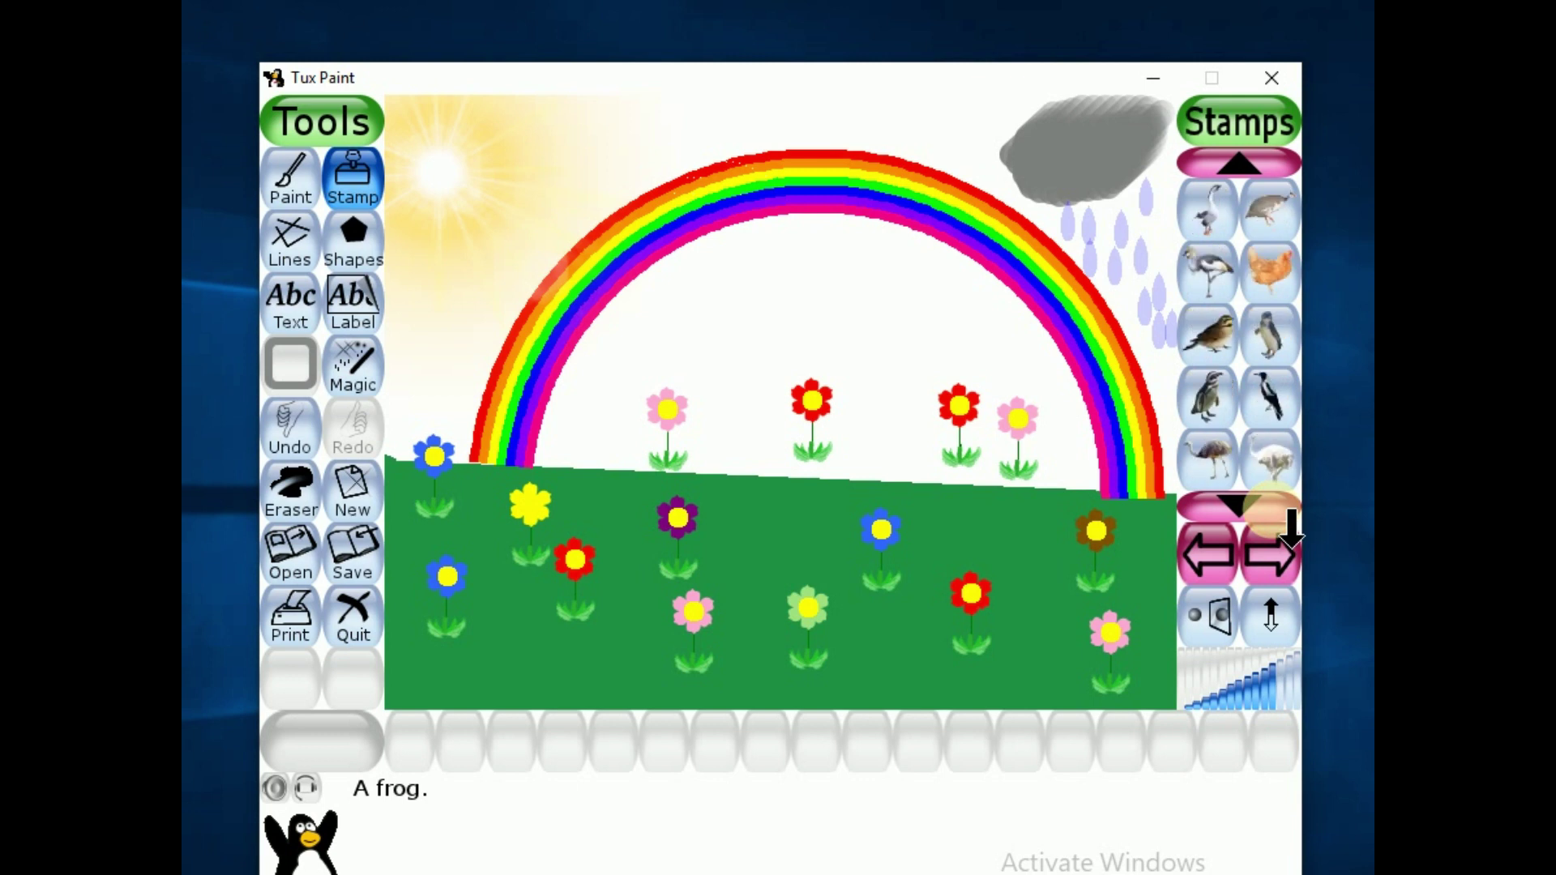
pyautogui.click(1271, 509)
pyautogui.click(1271, 508)
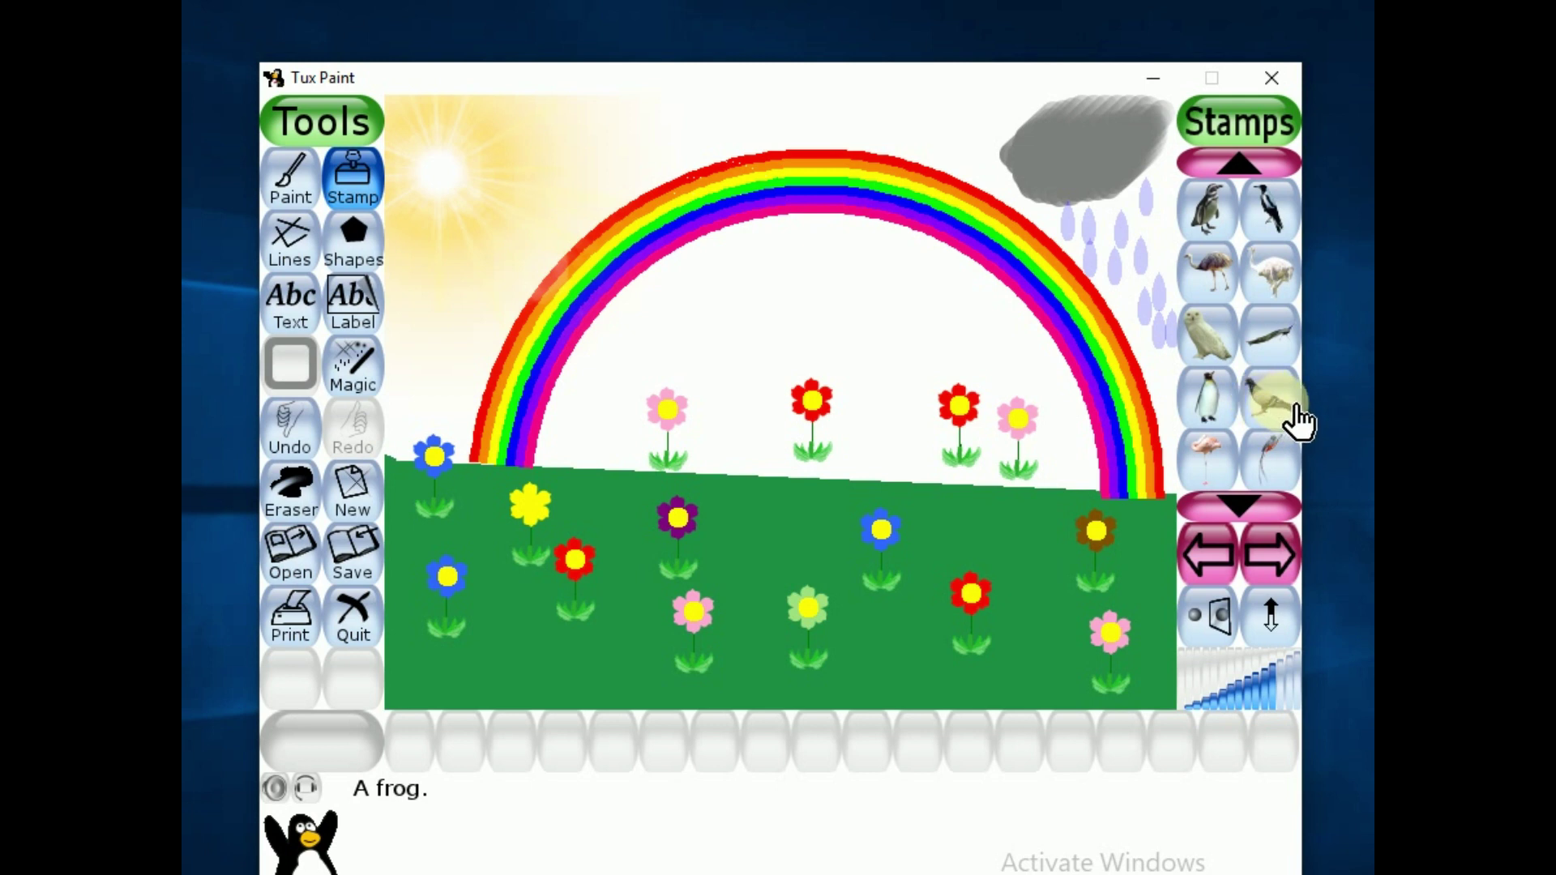
pyautogui.click(1296, 418)
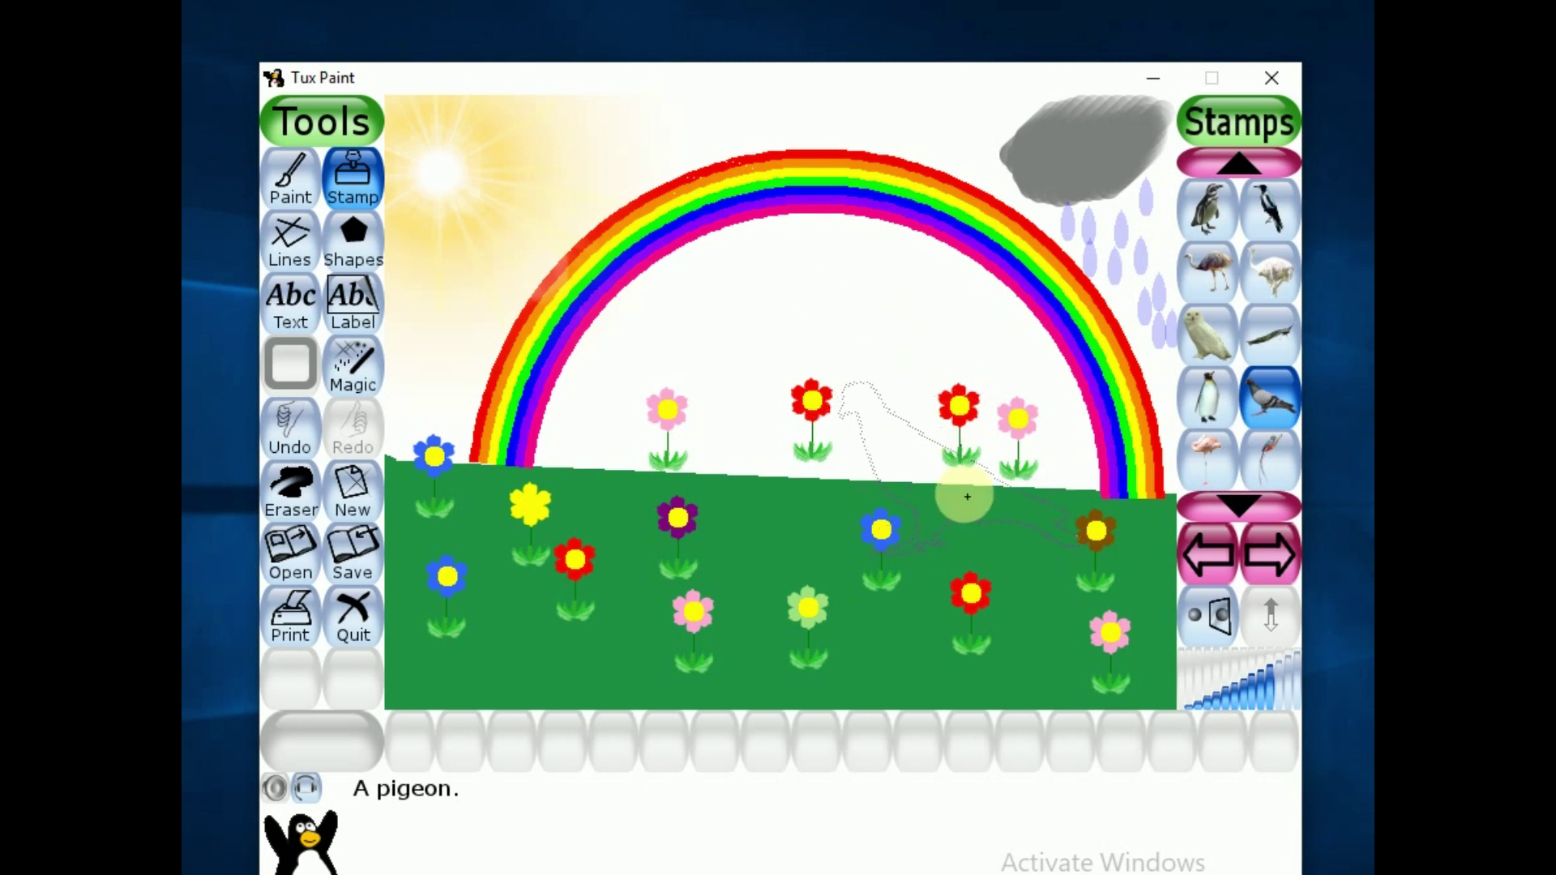
pyautogui.click(1236, 689)
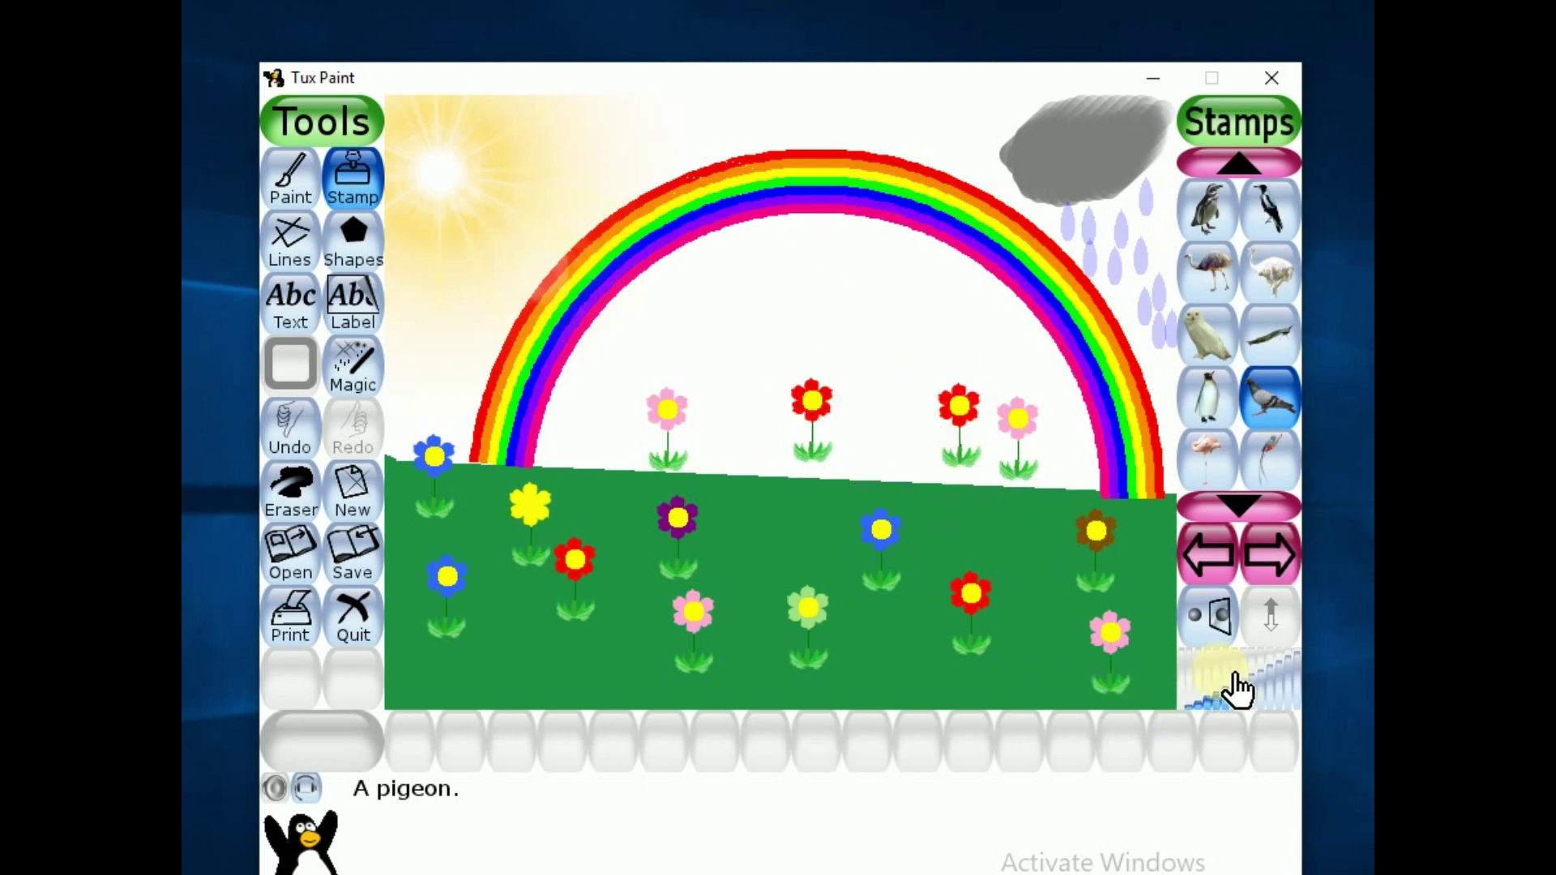
pyautogui.click(780, 520)
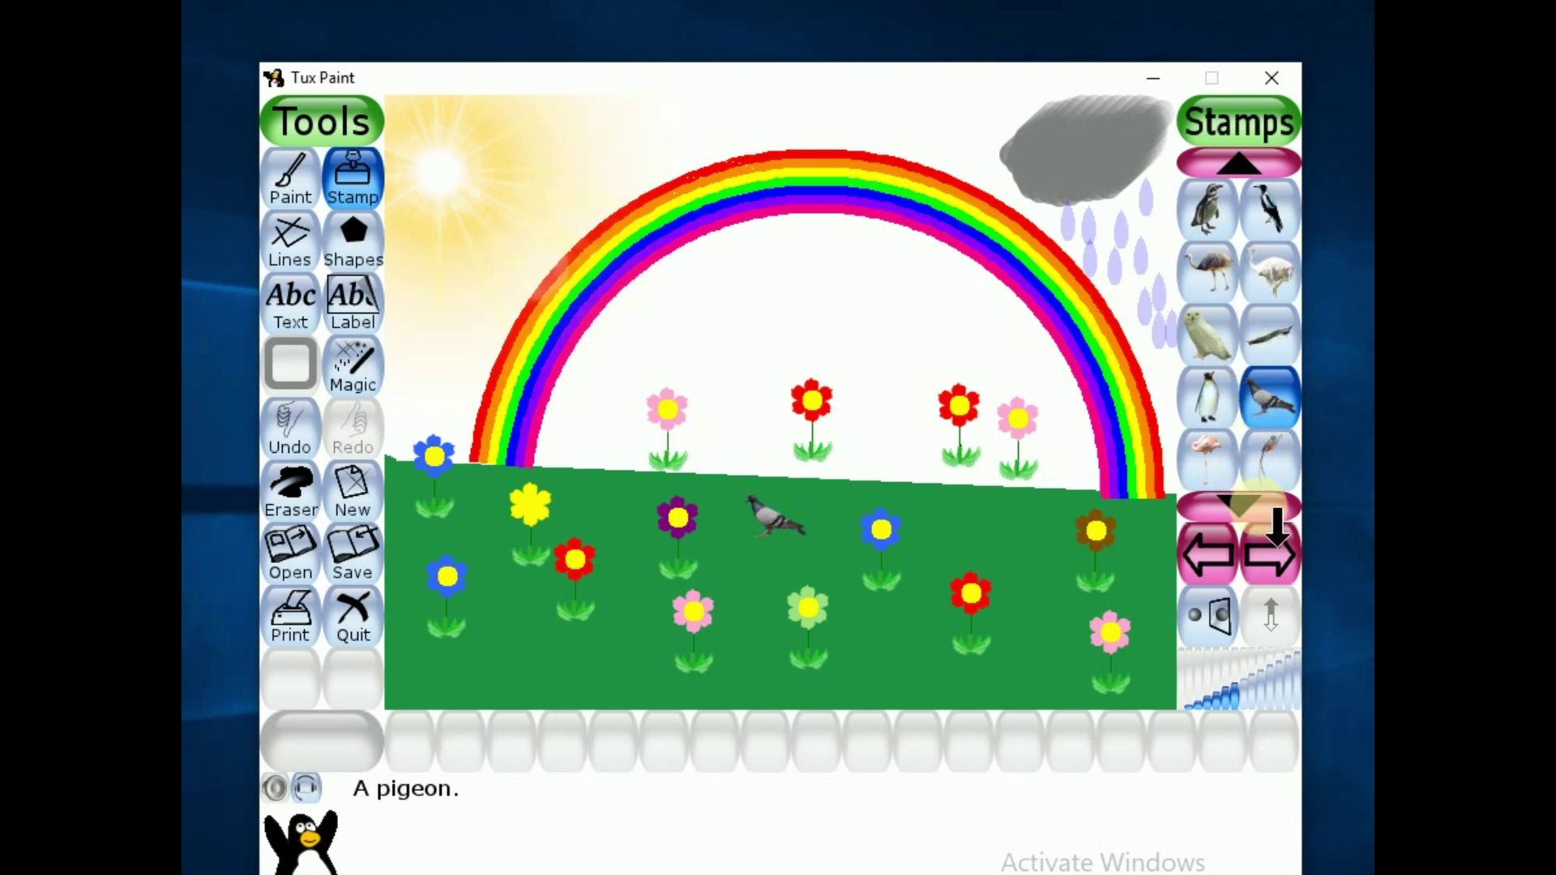
# Stamp an enlarged Silver Gull on the grass near the brown flower.
pyautogui.click(1240, 504)
pyautogui.click(1240, 504)
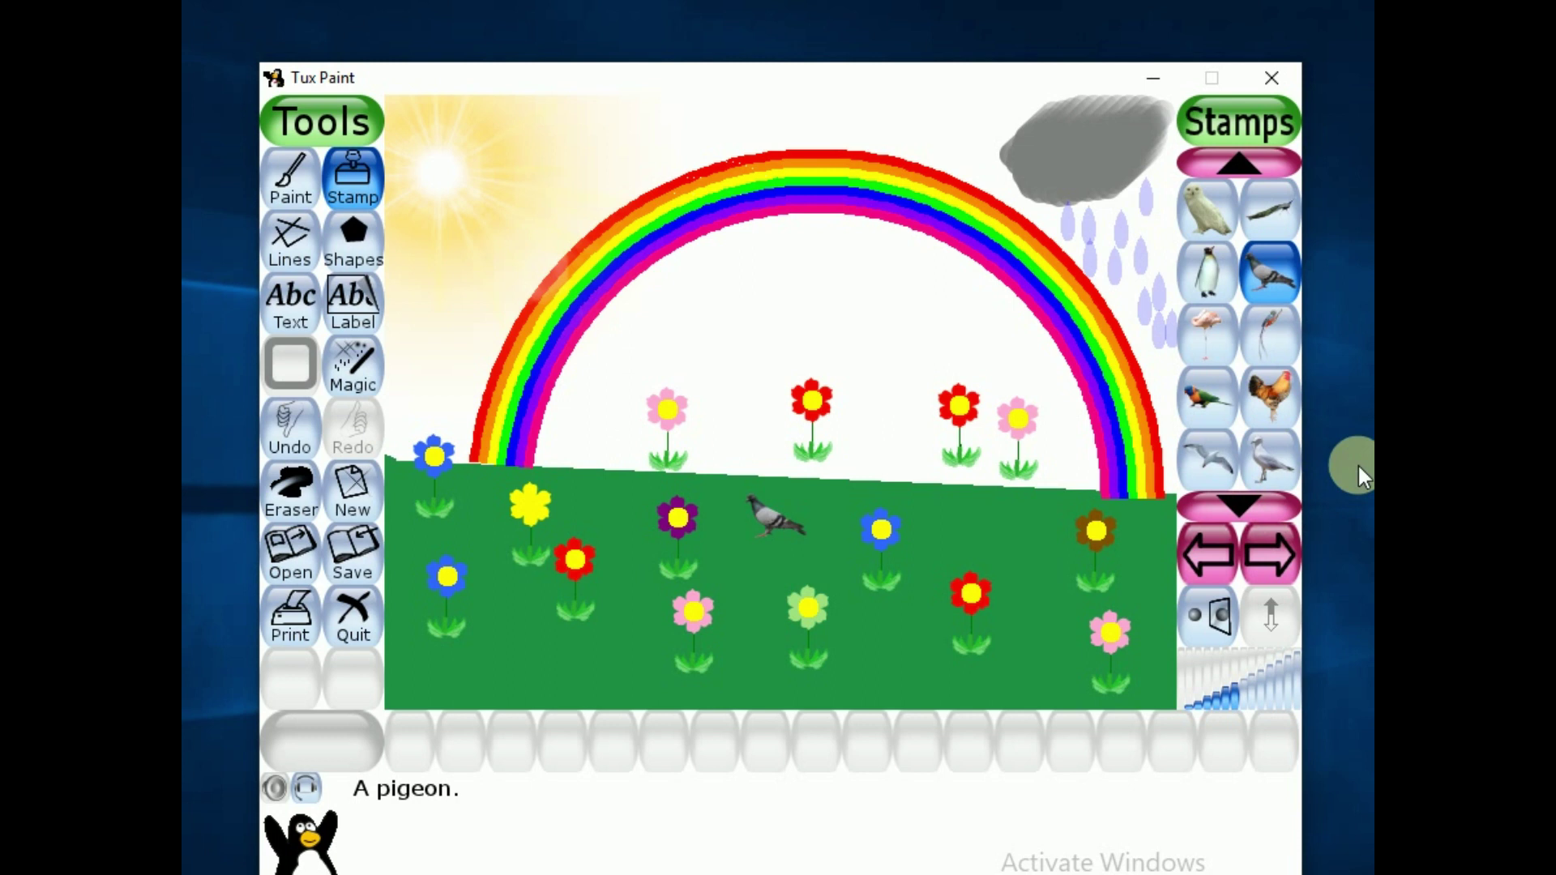
pyautogui.click(1287, 469)
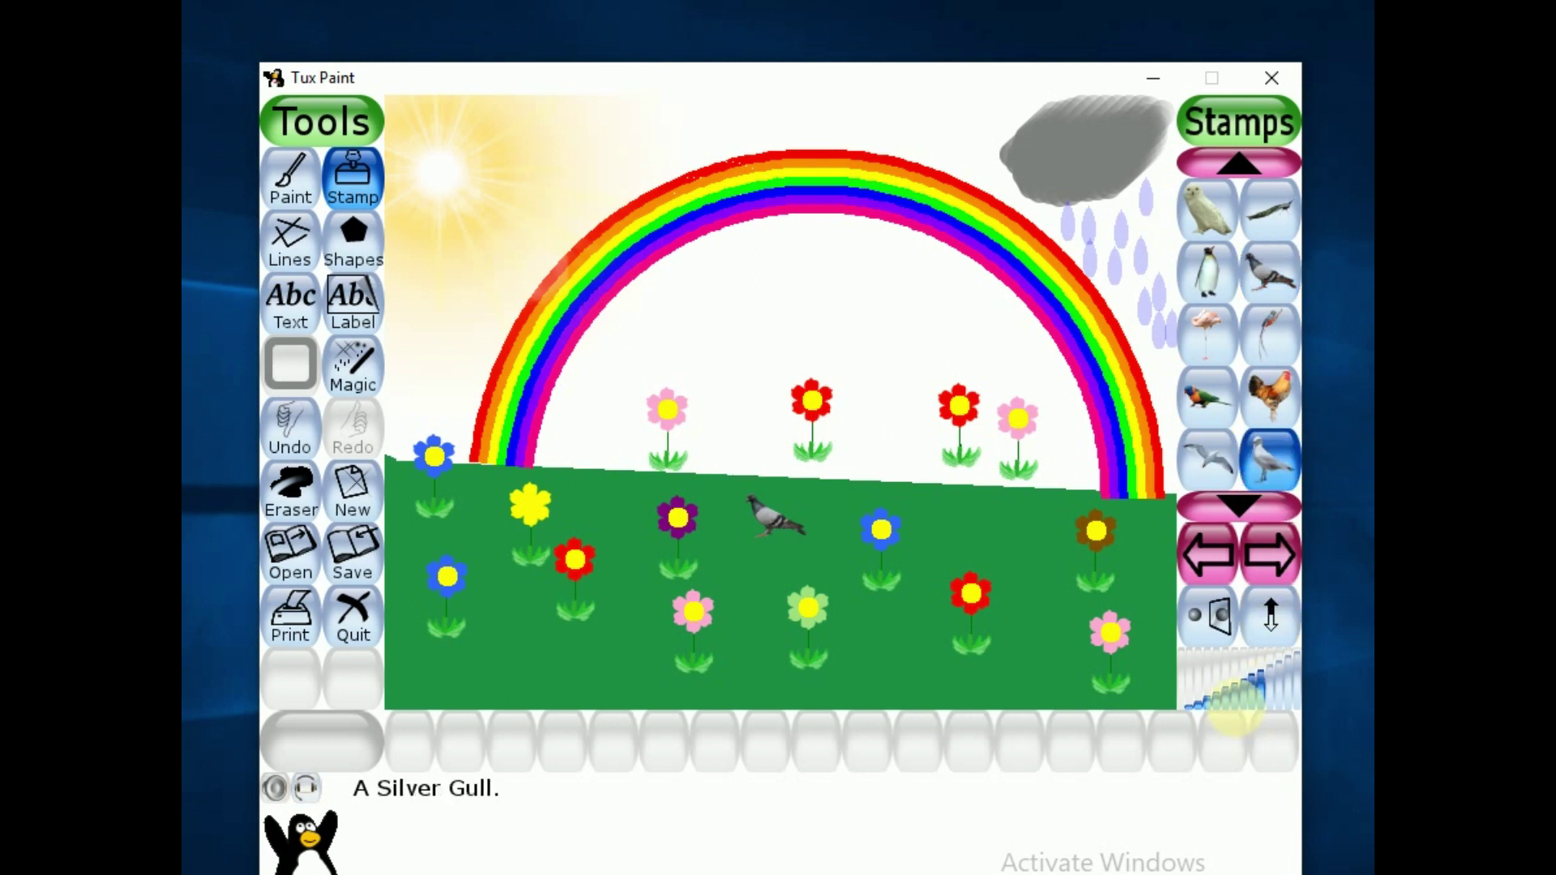
pyautogui.click(1260, 713)
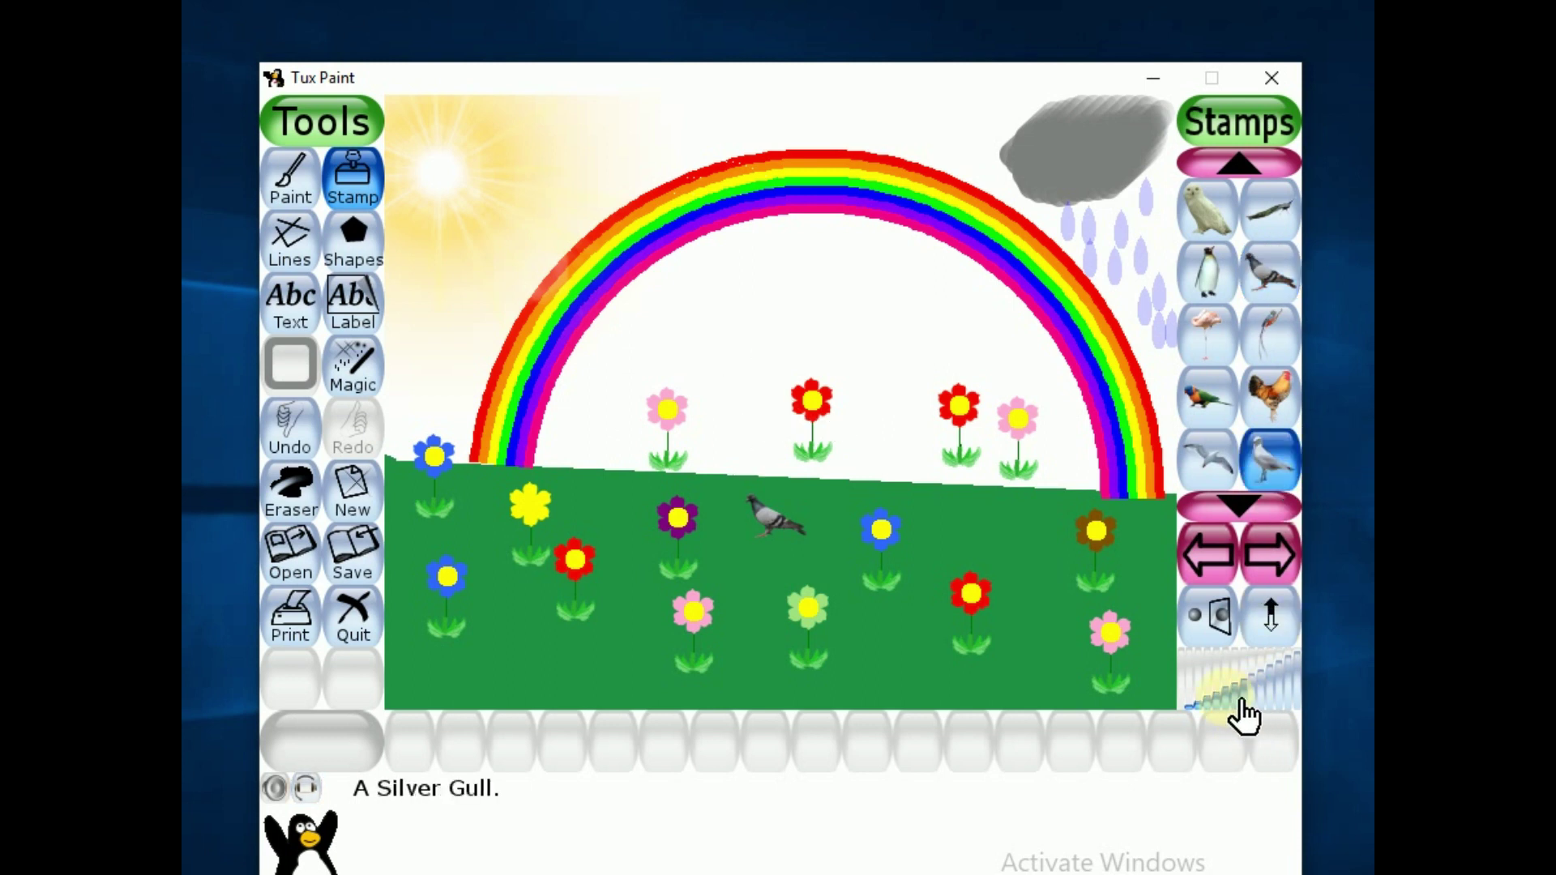
pyautogui.click(1032, 548)
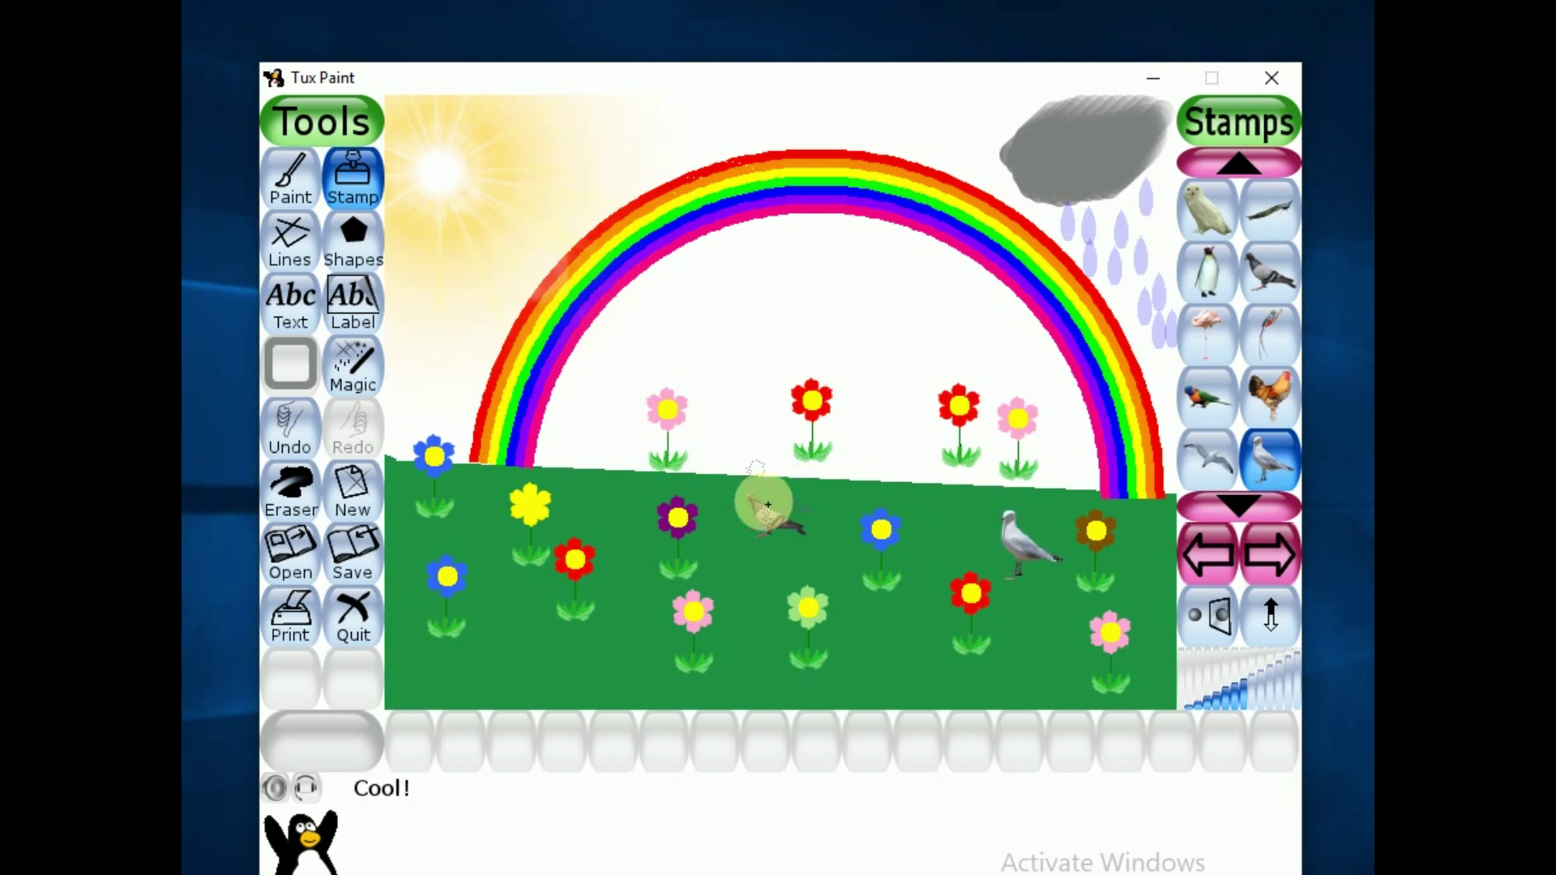
# Stamp a blackbird beside the yellow flower.
pyautogui.click(1293, 167)
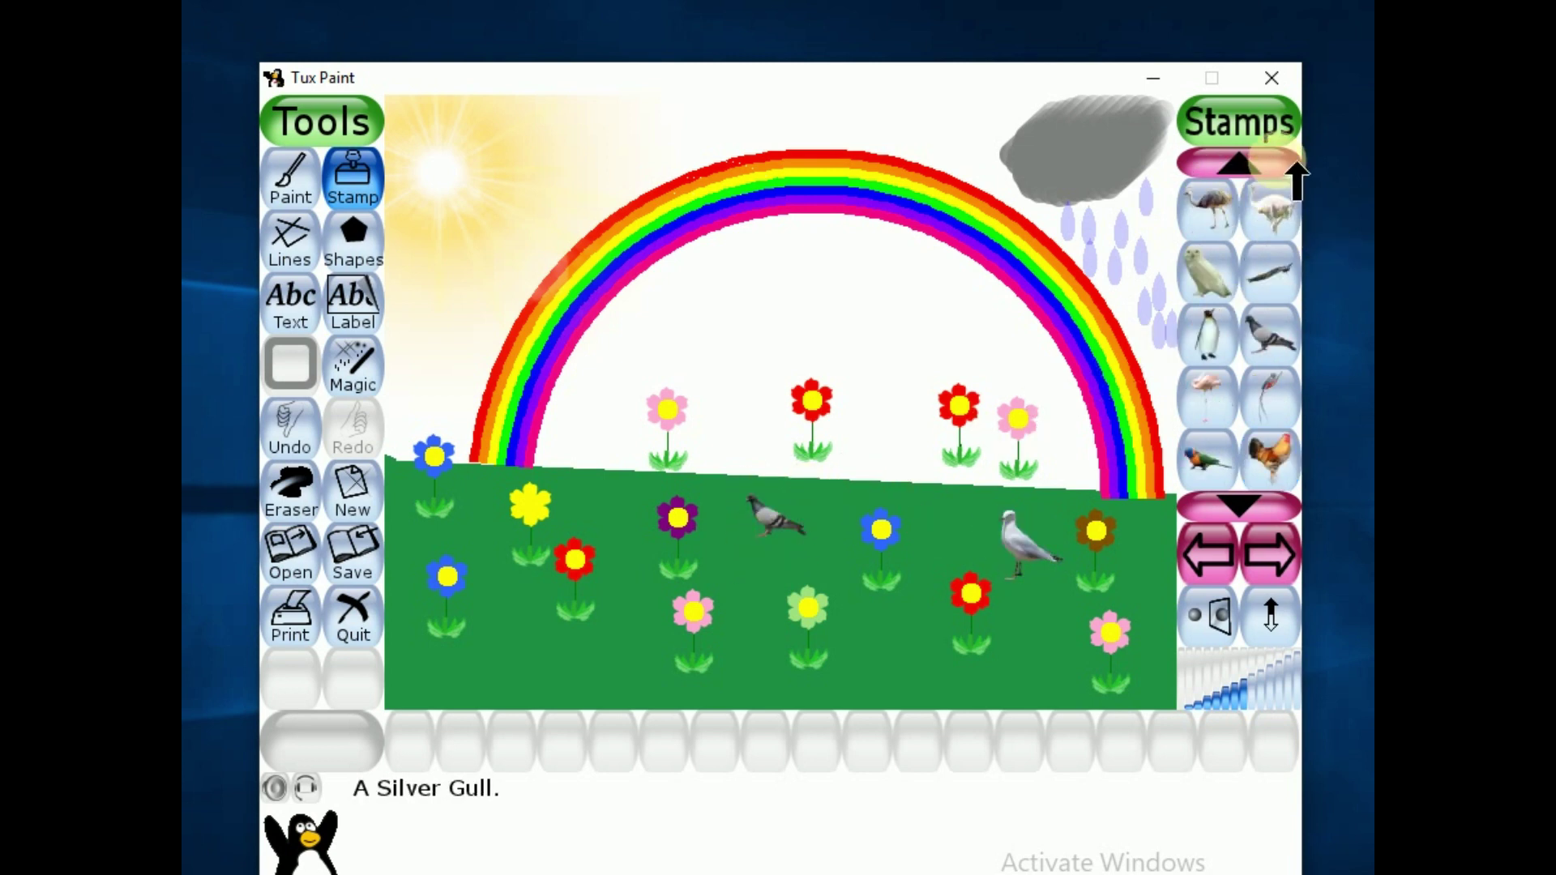
pyautogui.click(1282, 177)
pyautogui.click(1296, 163)
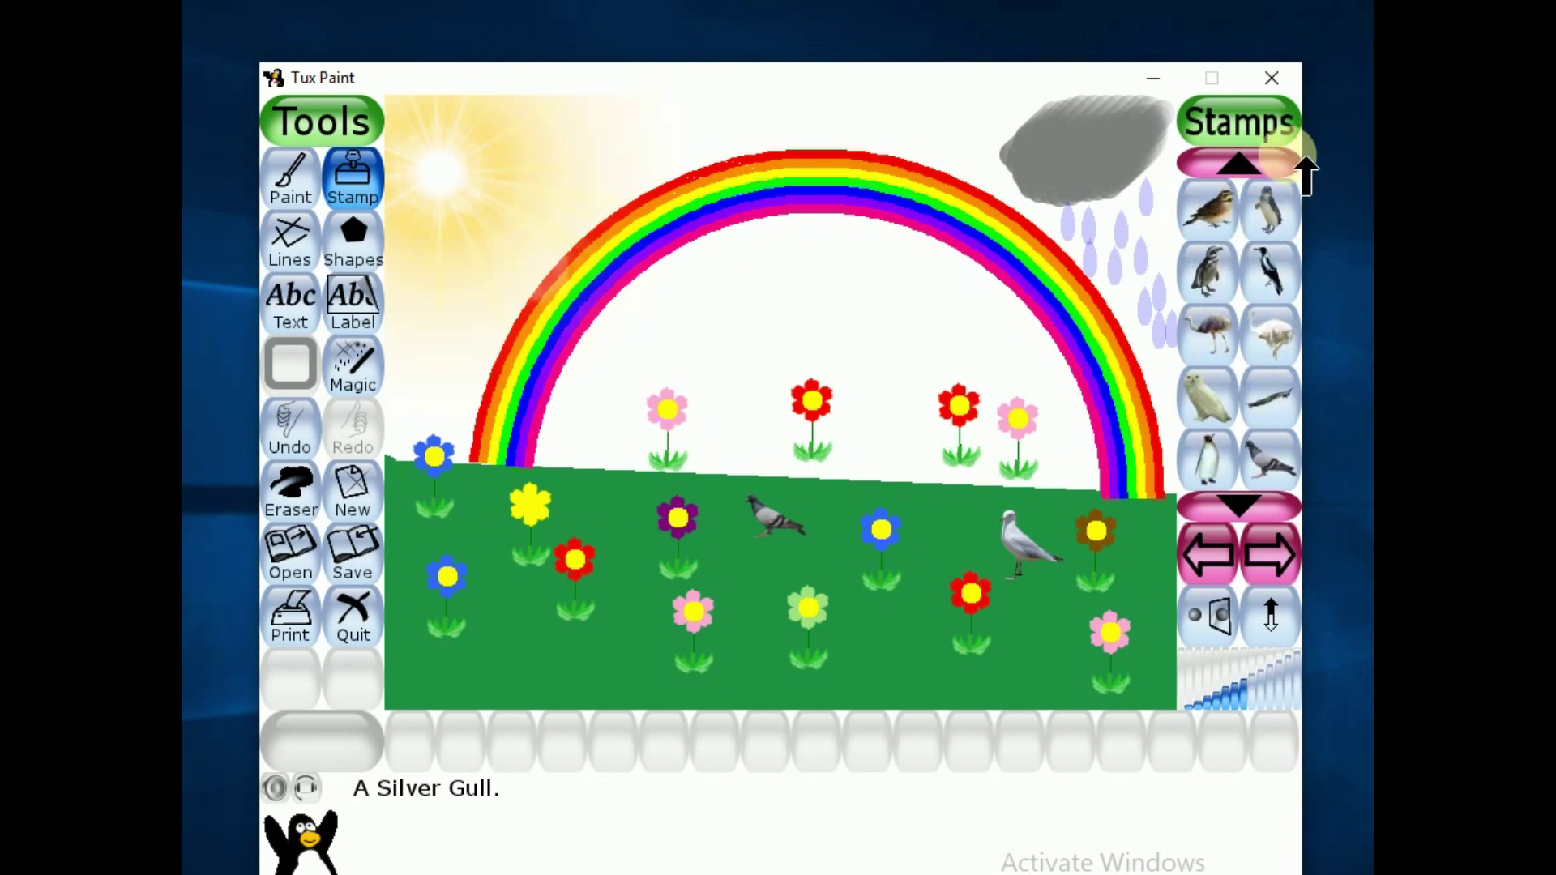
pyautogui.click(1298, 172)
pyautogui.click(1296, 166)
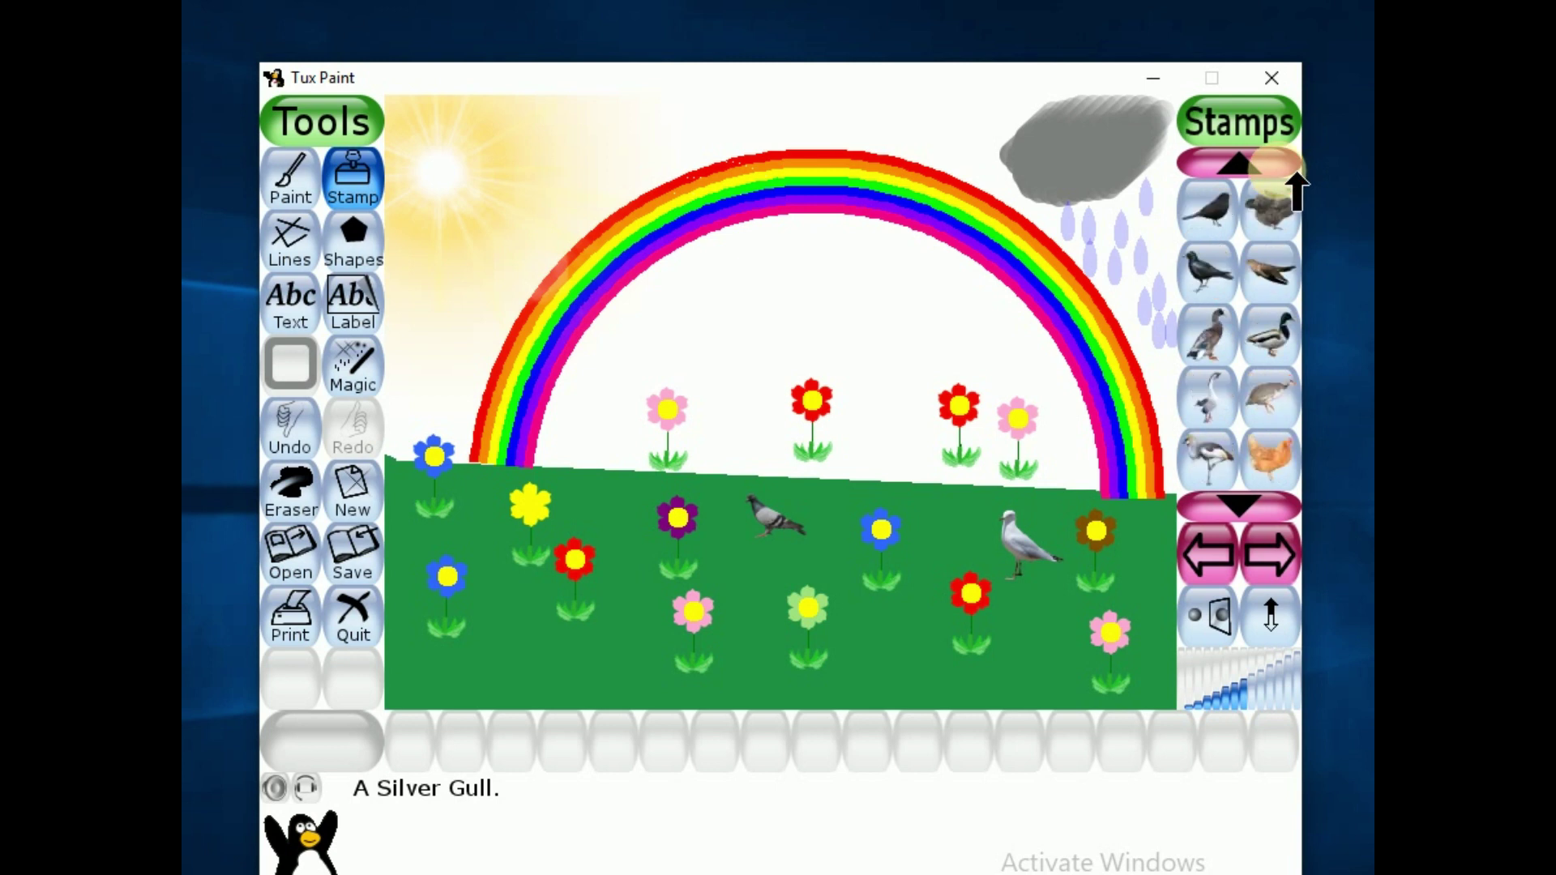
pyautogui.click(1231, 213)
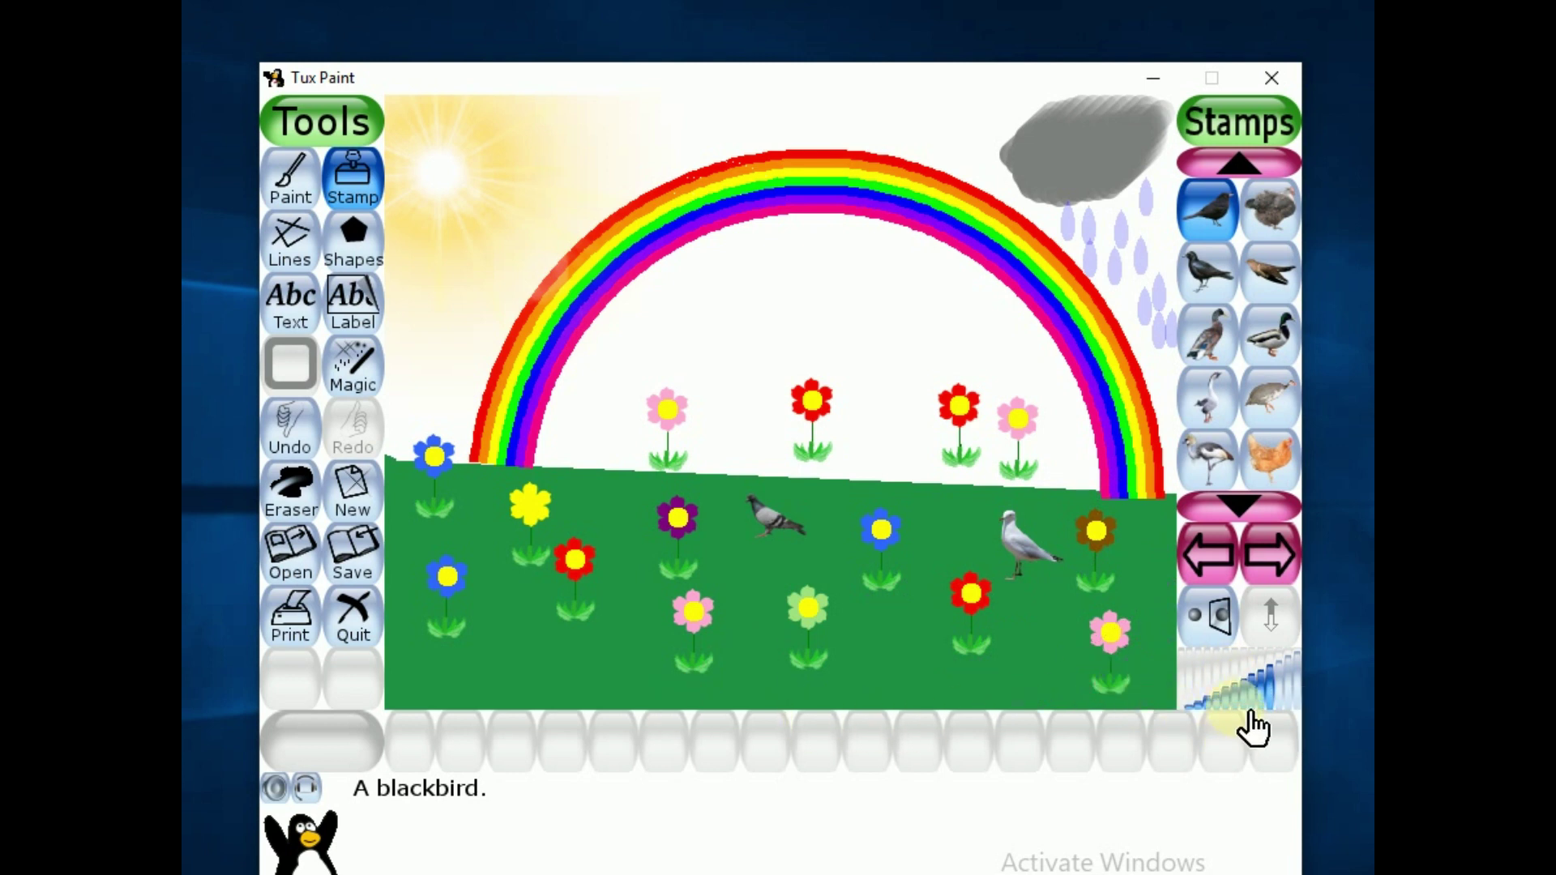
pyautogui.click(610, 513)
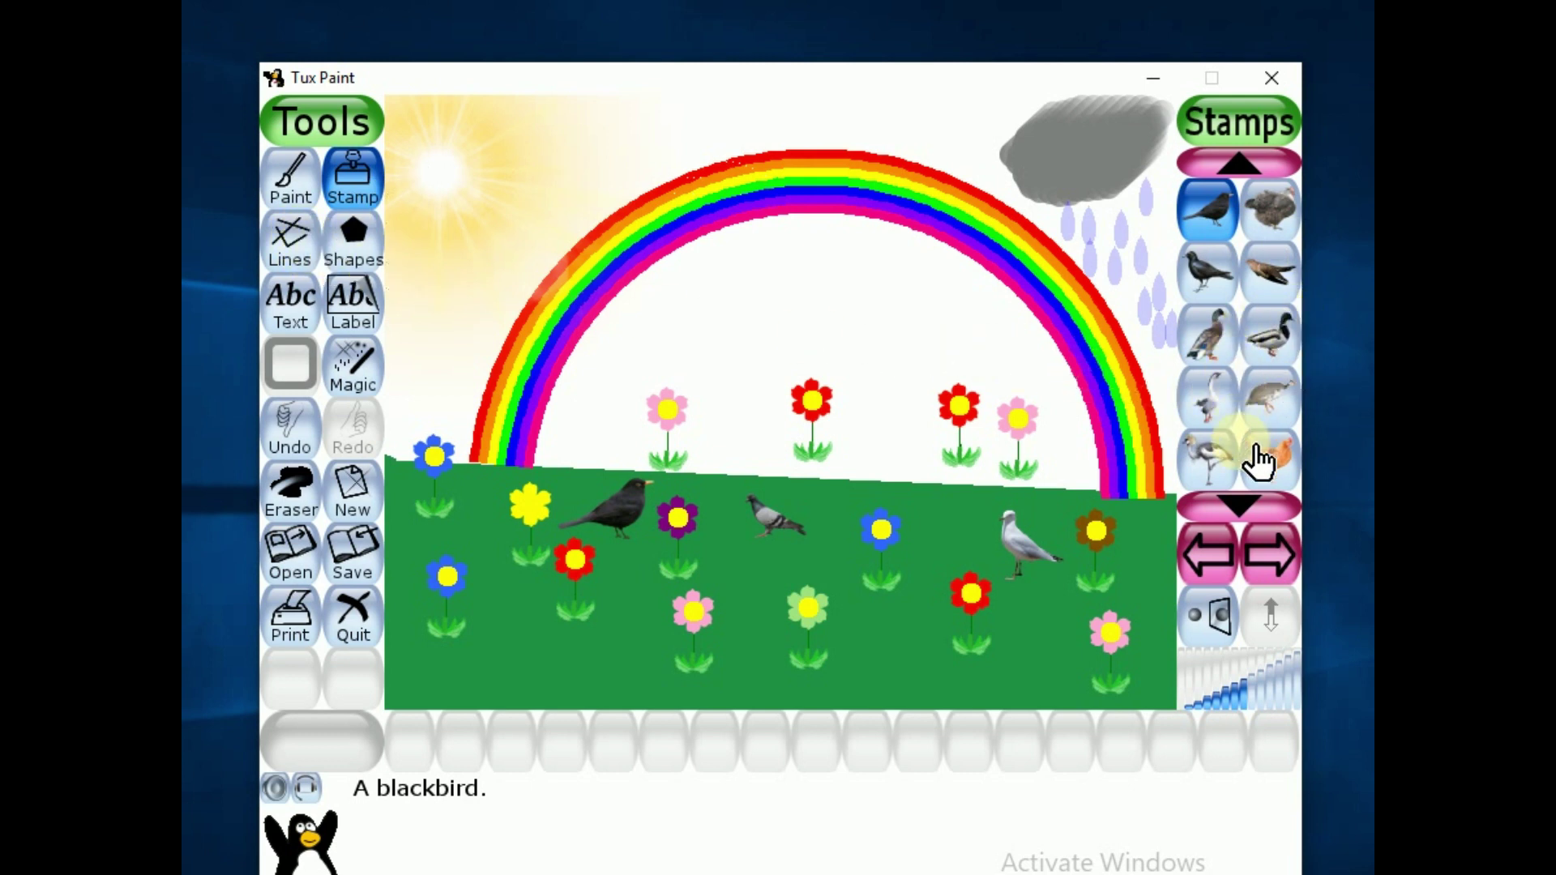
# Stamp two cuckoos perched on top of the rainbow.
pyautogui.click(1289, 166)
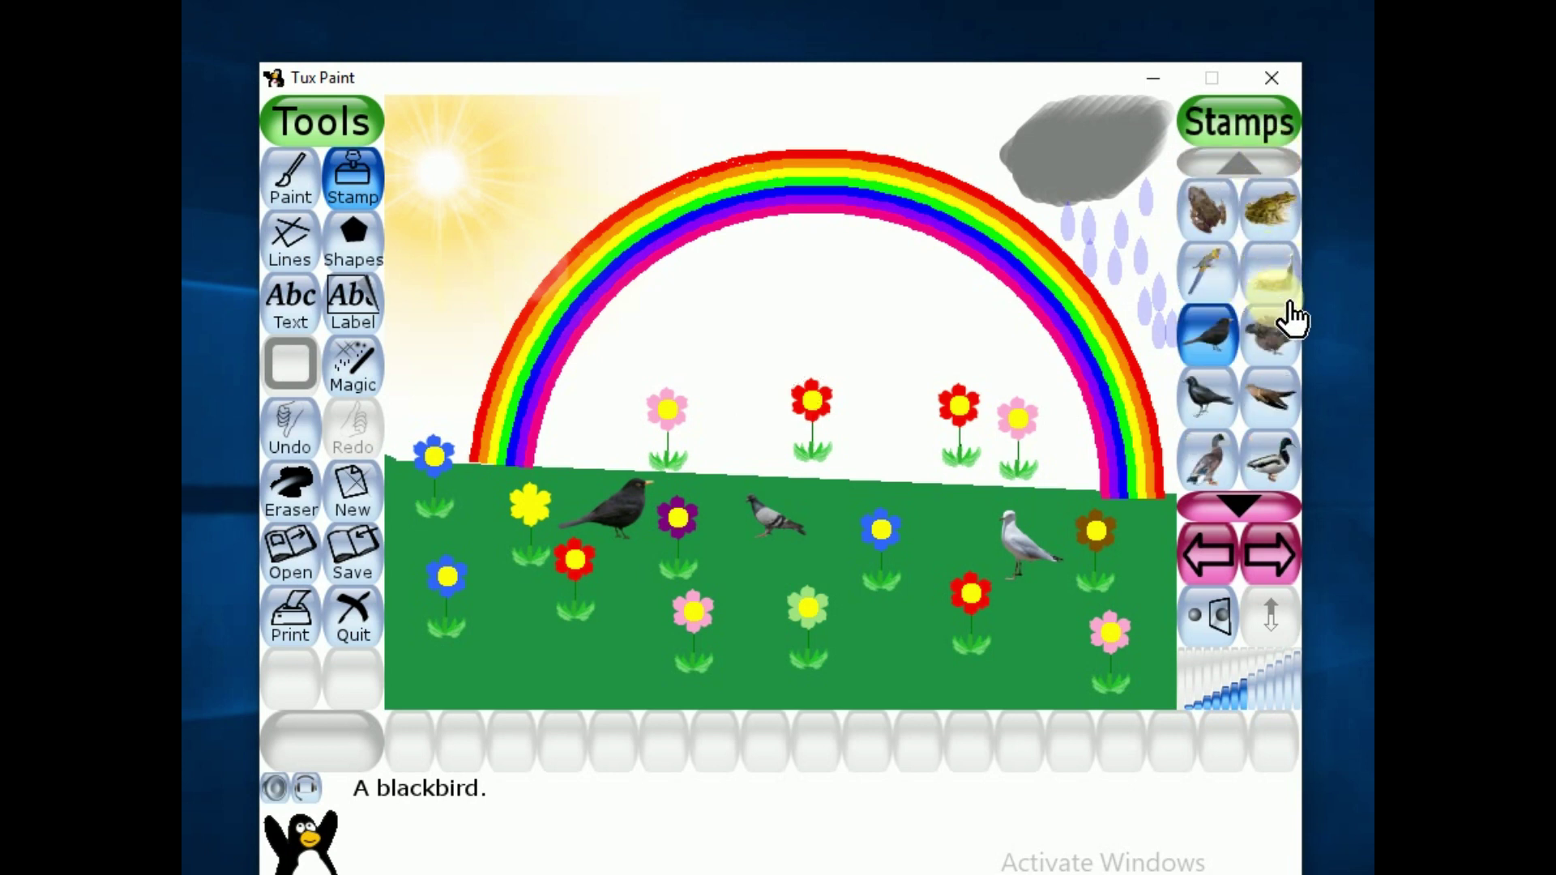
pyautogui.click(1251, 537)
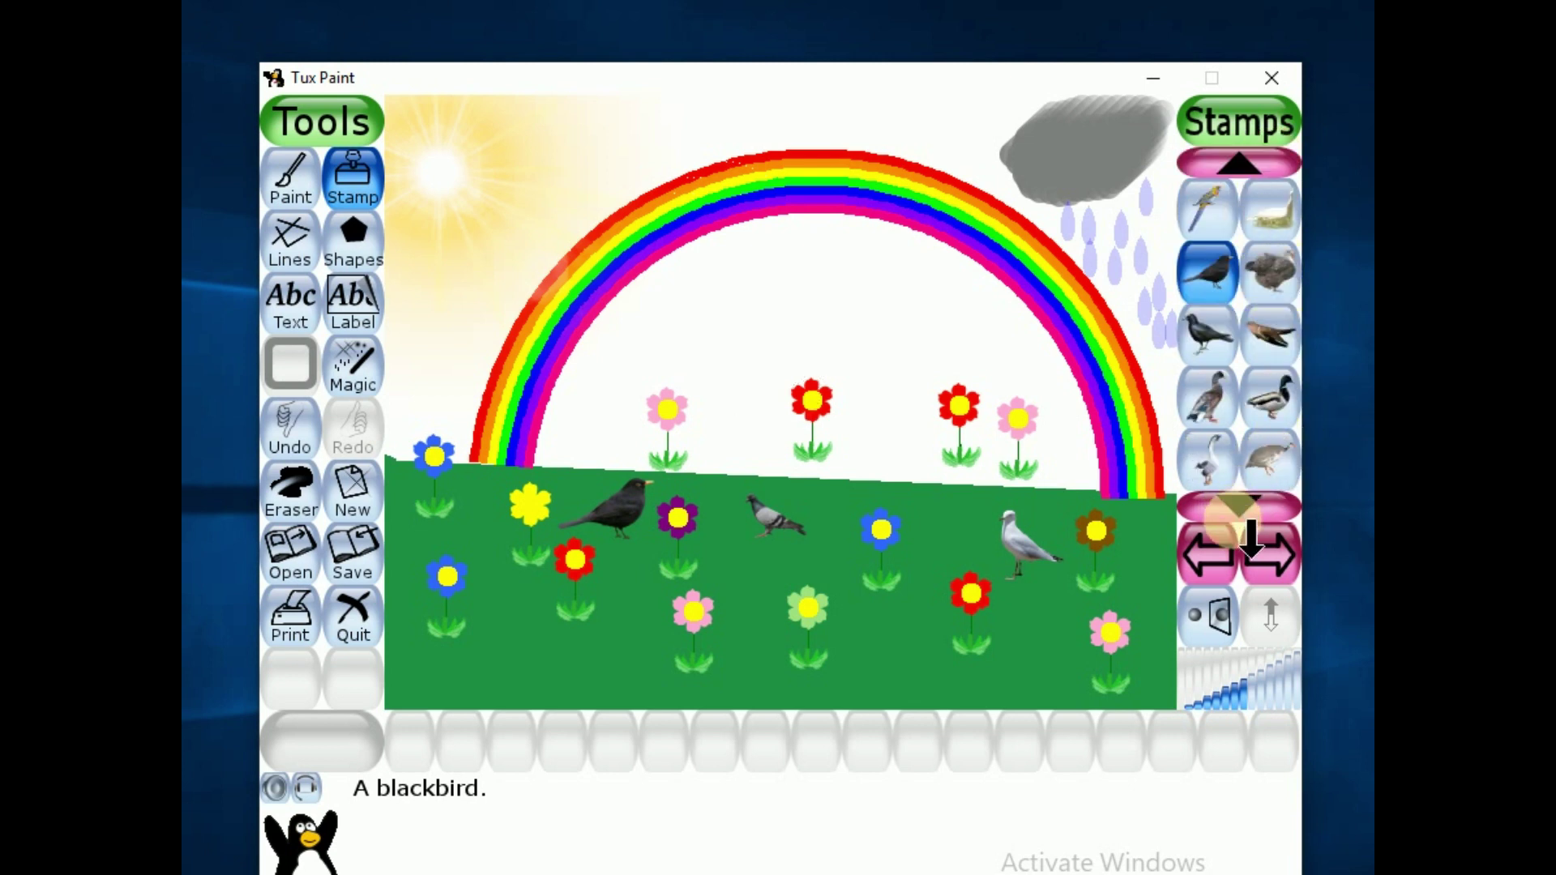
pyautogui.click(1235, 510)
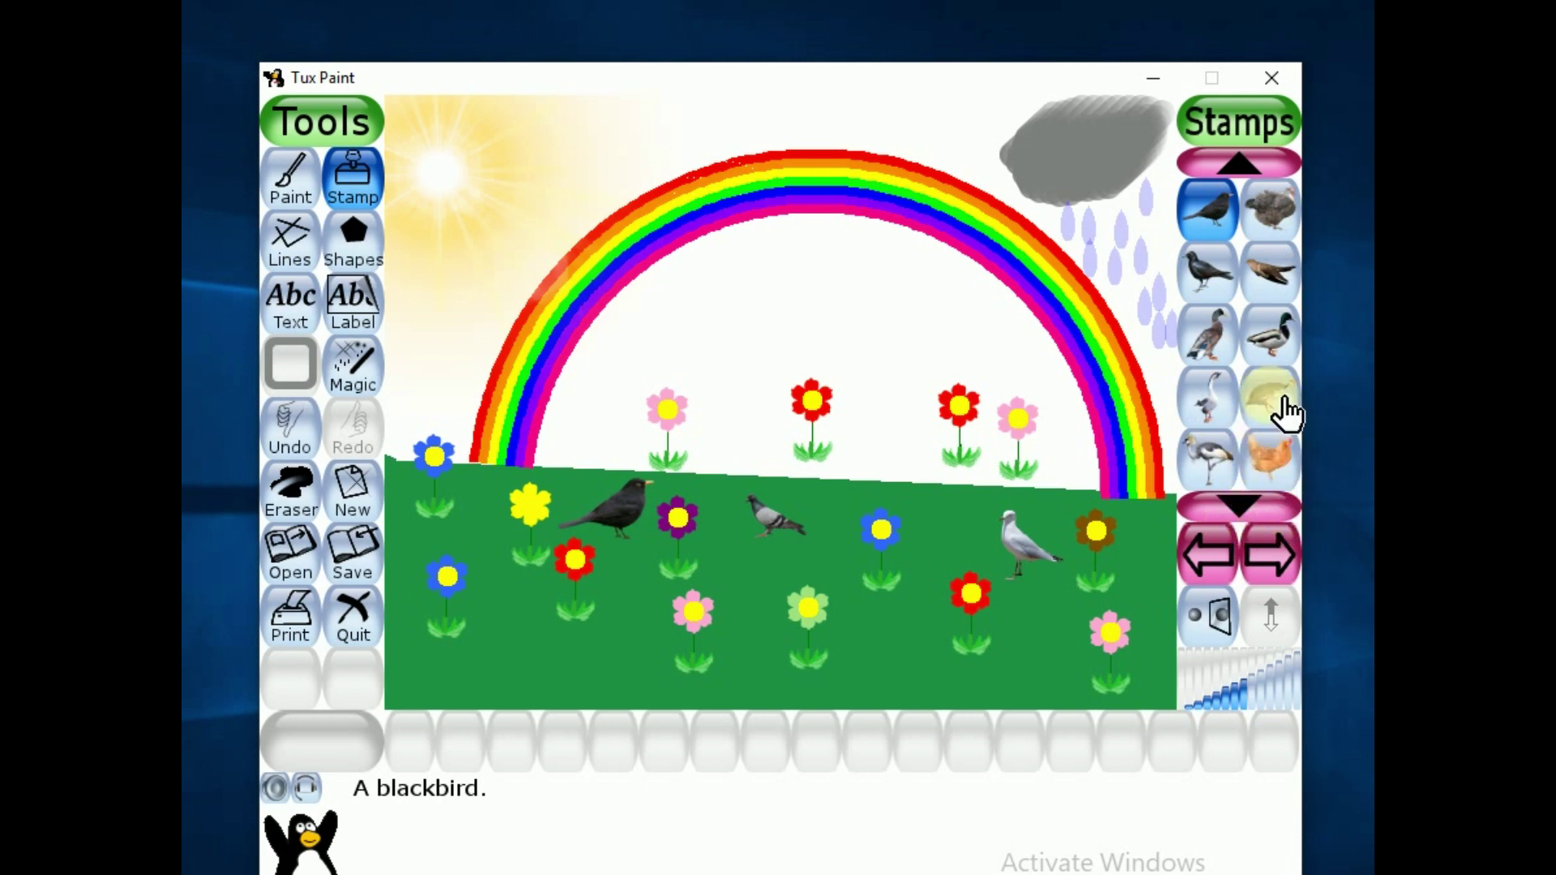
pyautogui.click(1288, 296)
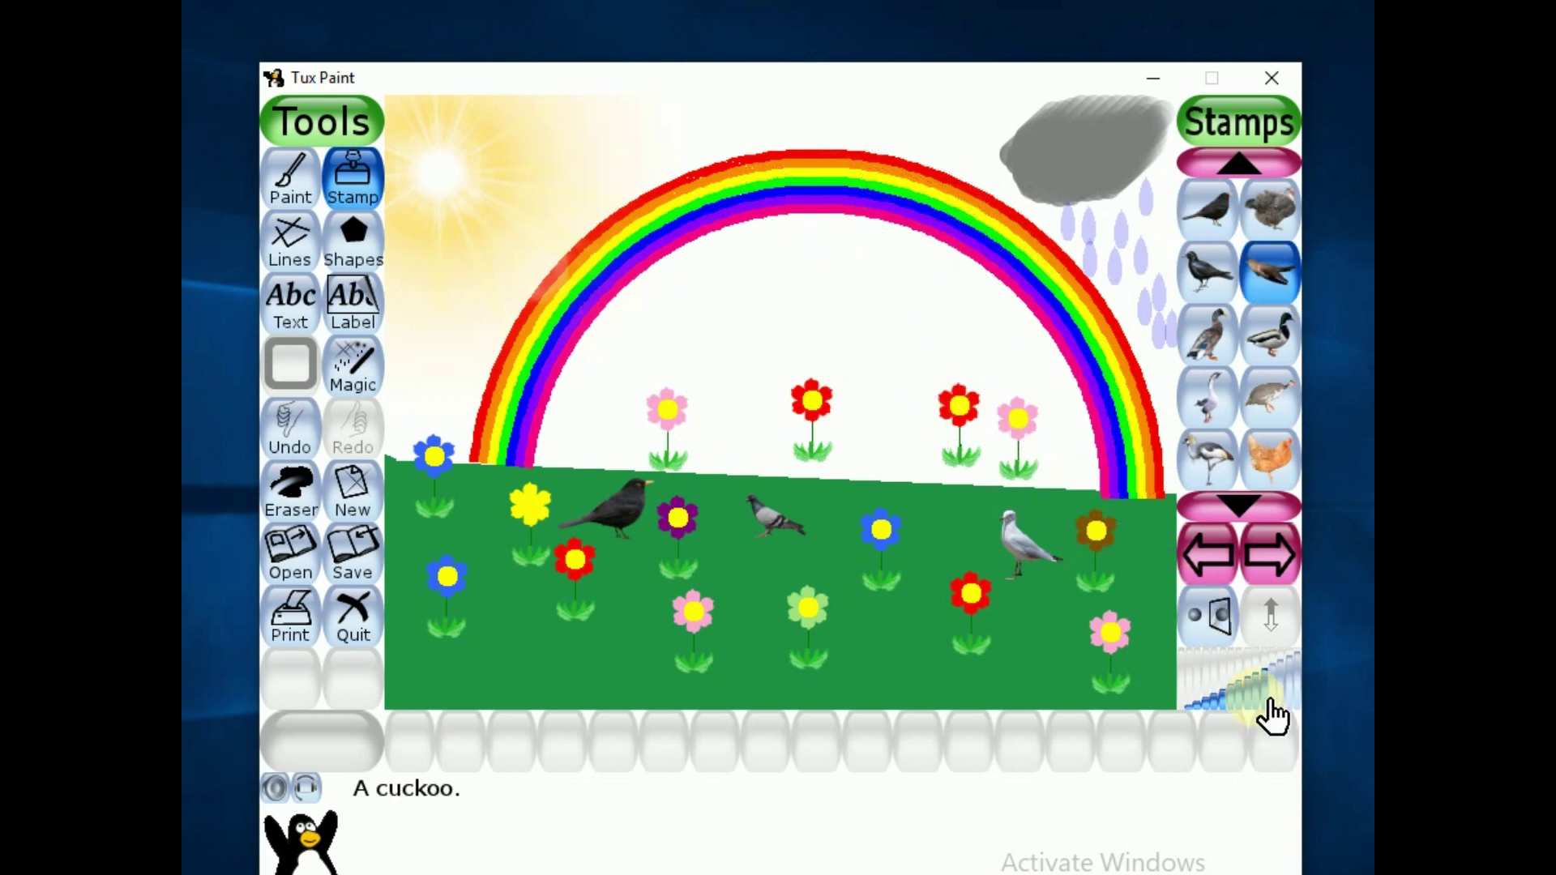
pyautogui.click(932, 142)
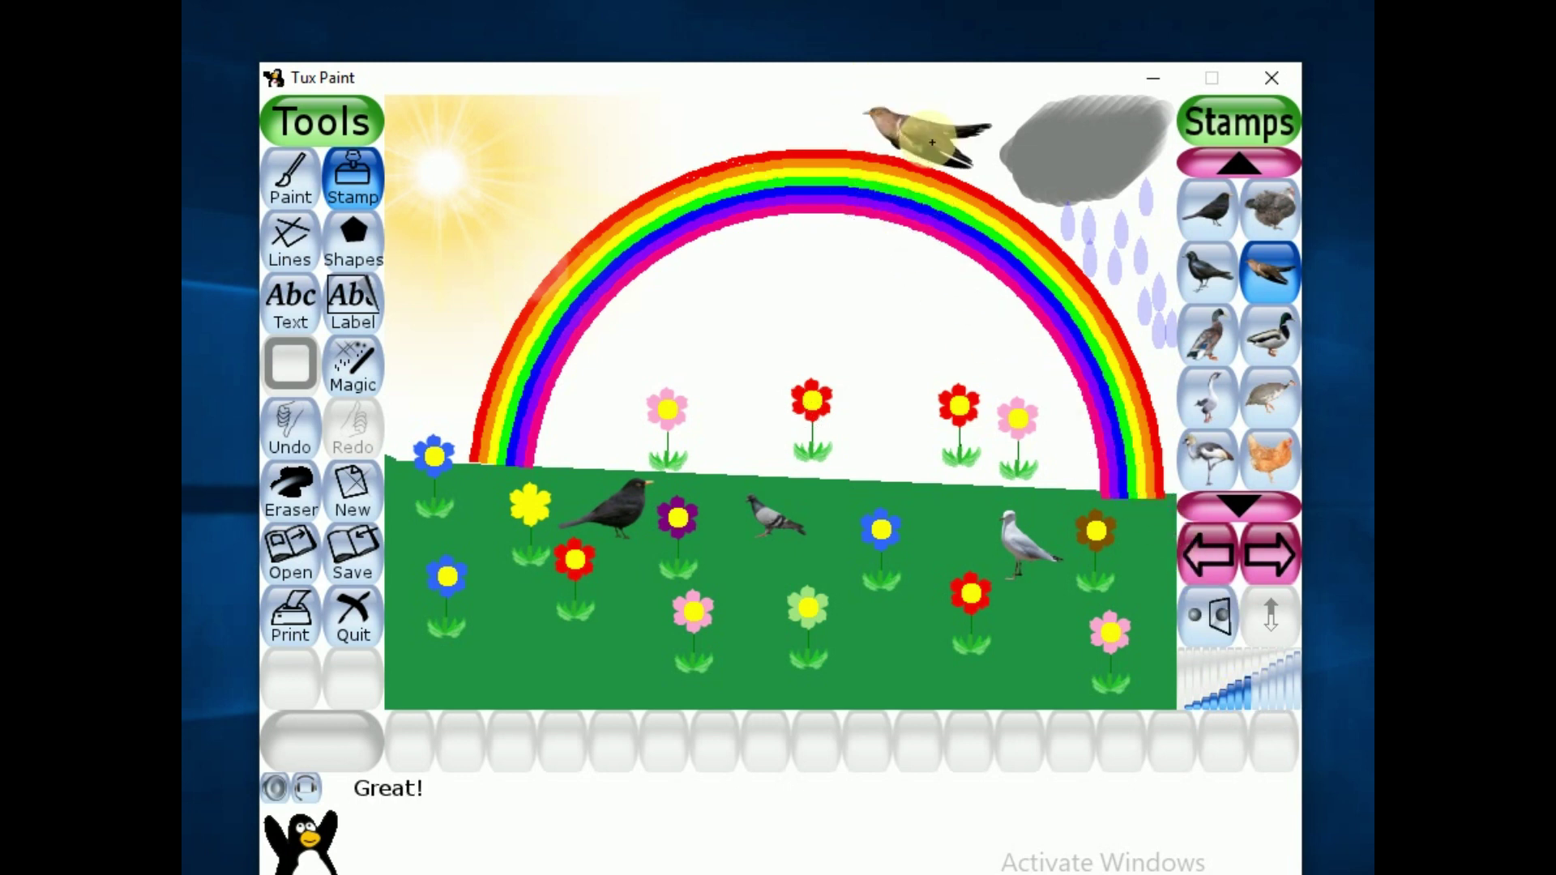
pyautogui.click(657, 145)
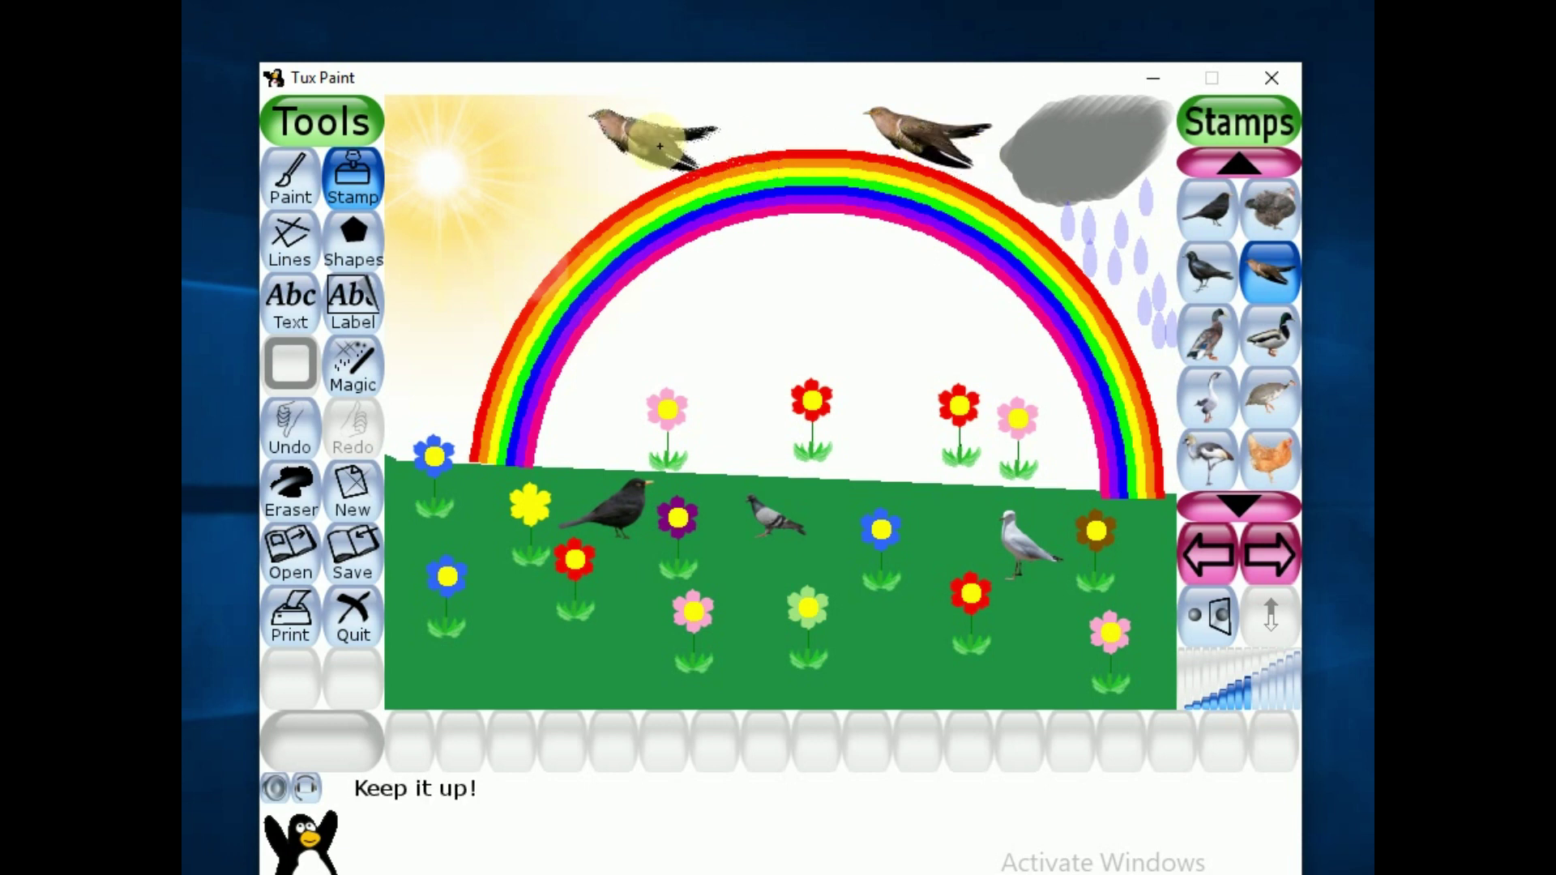
# Stamp an Adelaide Rosella parrot at the rainbow's left end.
pyautogui.click(1238, 162)
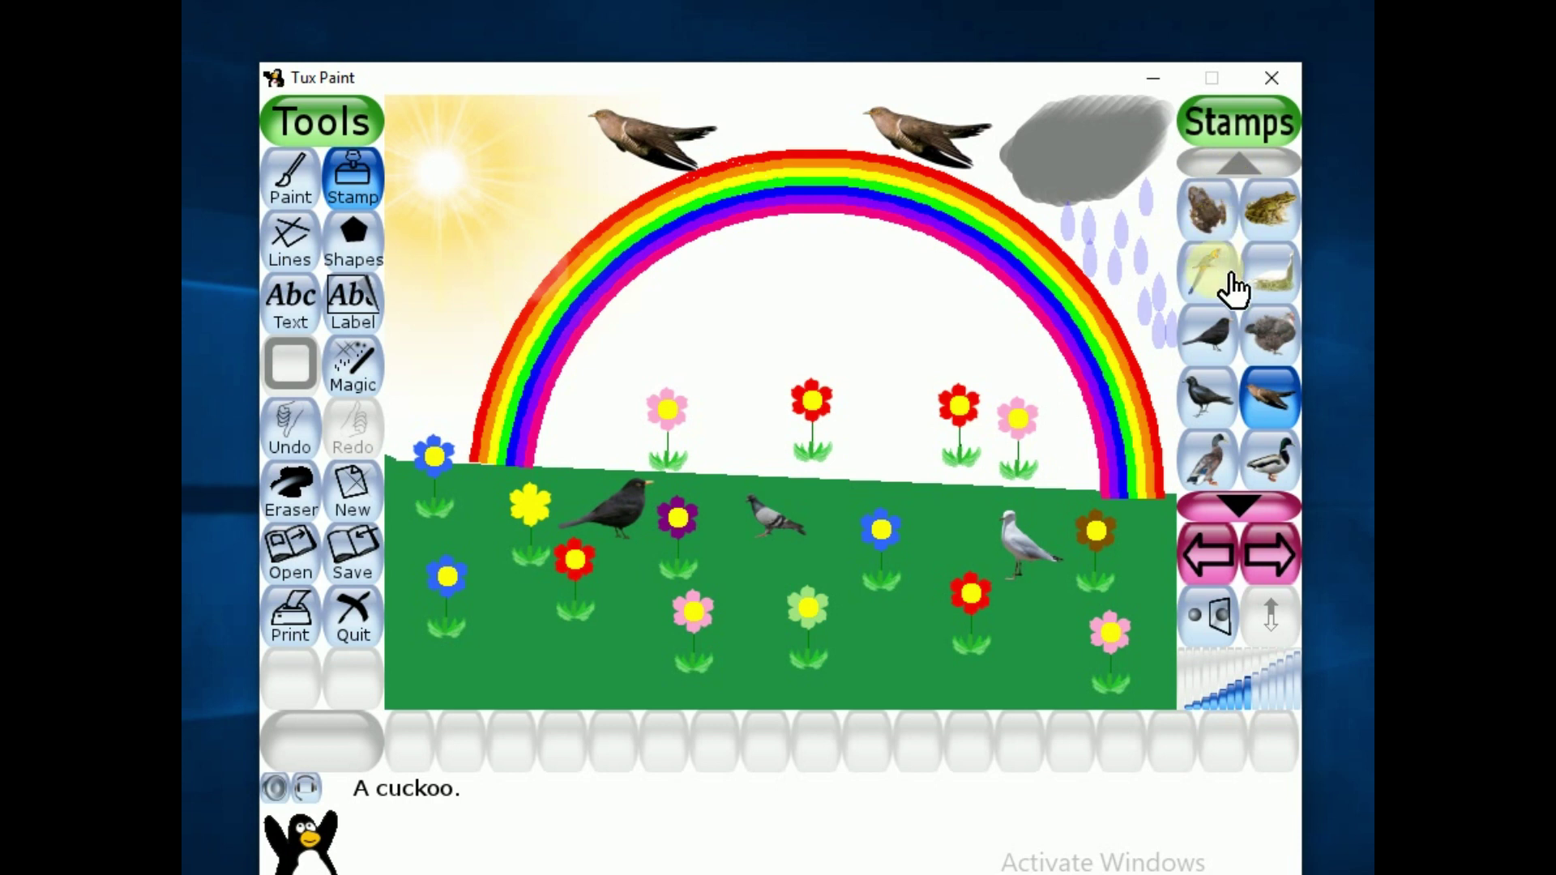
pyautogui.click(1229, 282)
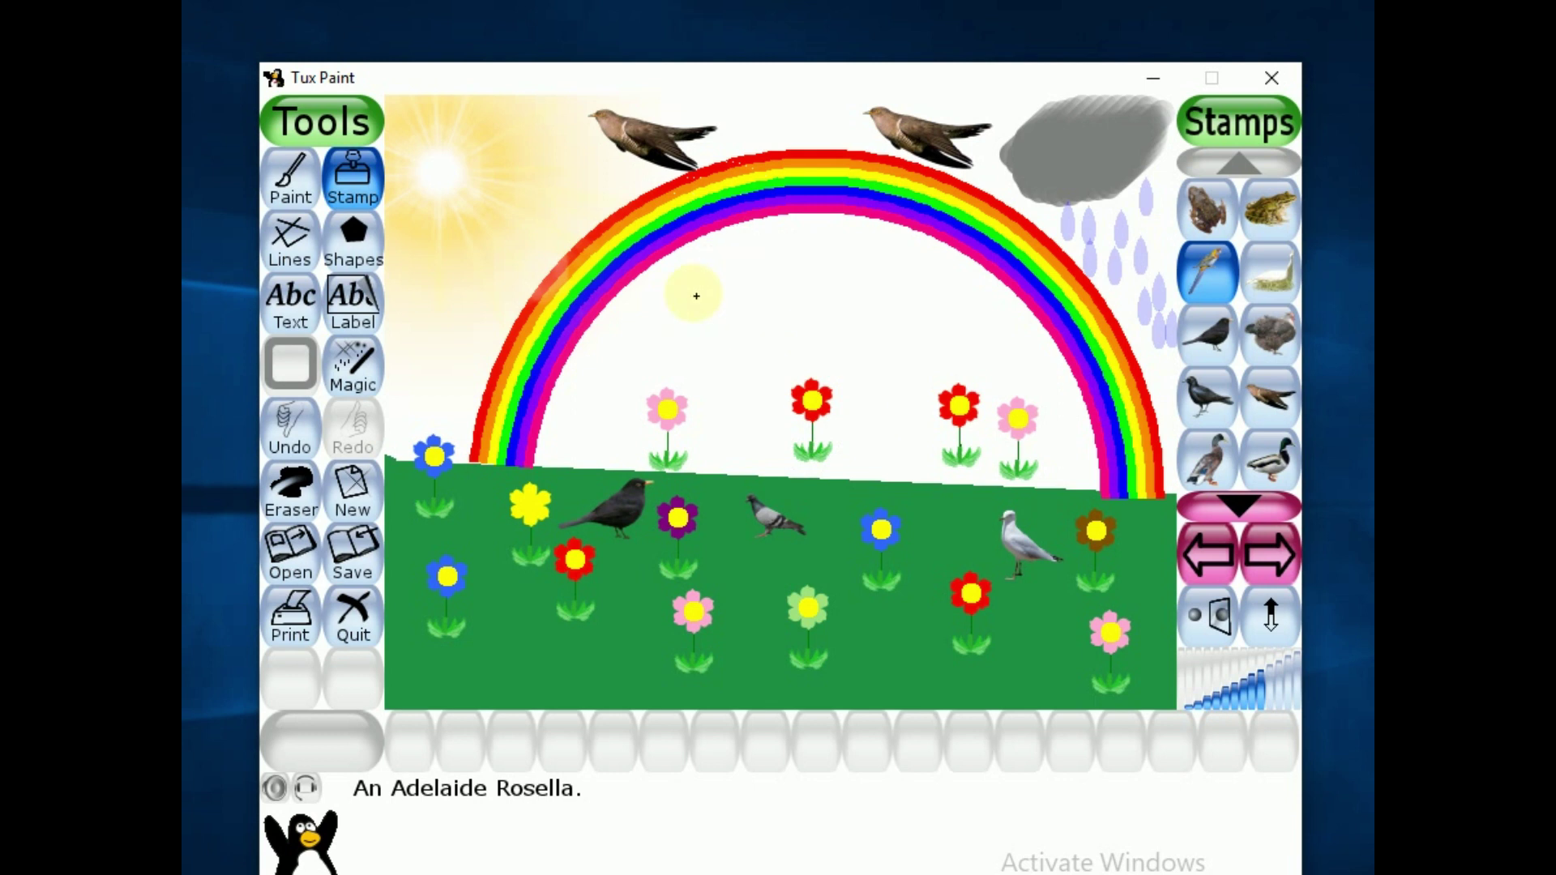
pyautogui.click(450, 380)
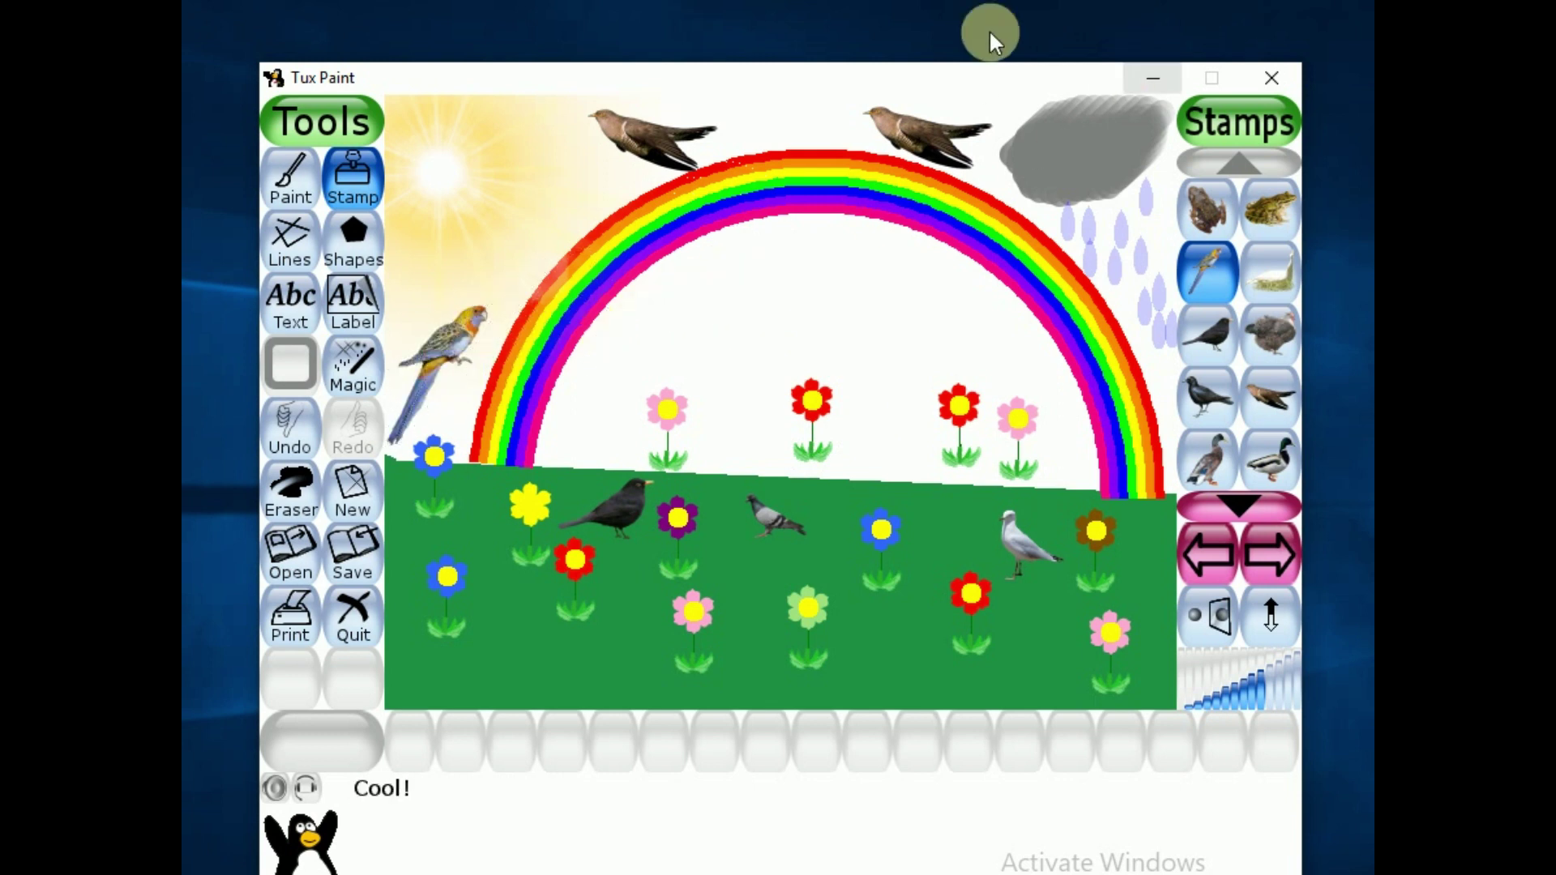